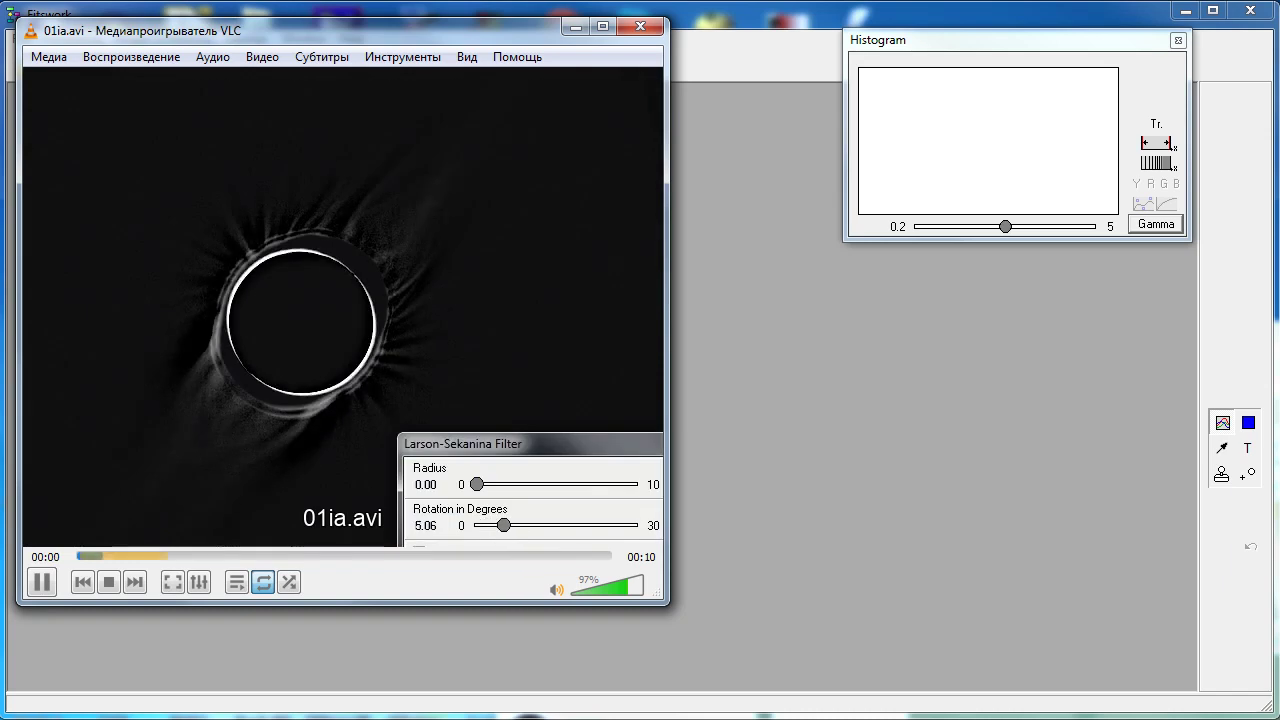
Close the VLC video player and open the recent raw file _MG_8187.CR2 in Fitswork, placing its window near the workspace corner.
{"action": "left_click", "coordinate": [652, 28]}
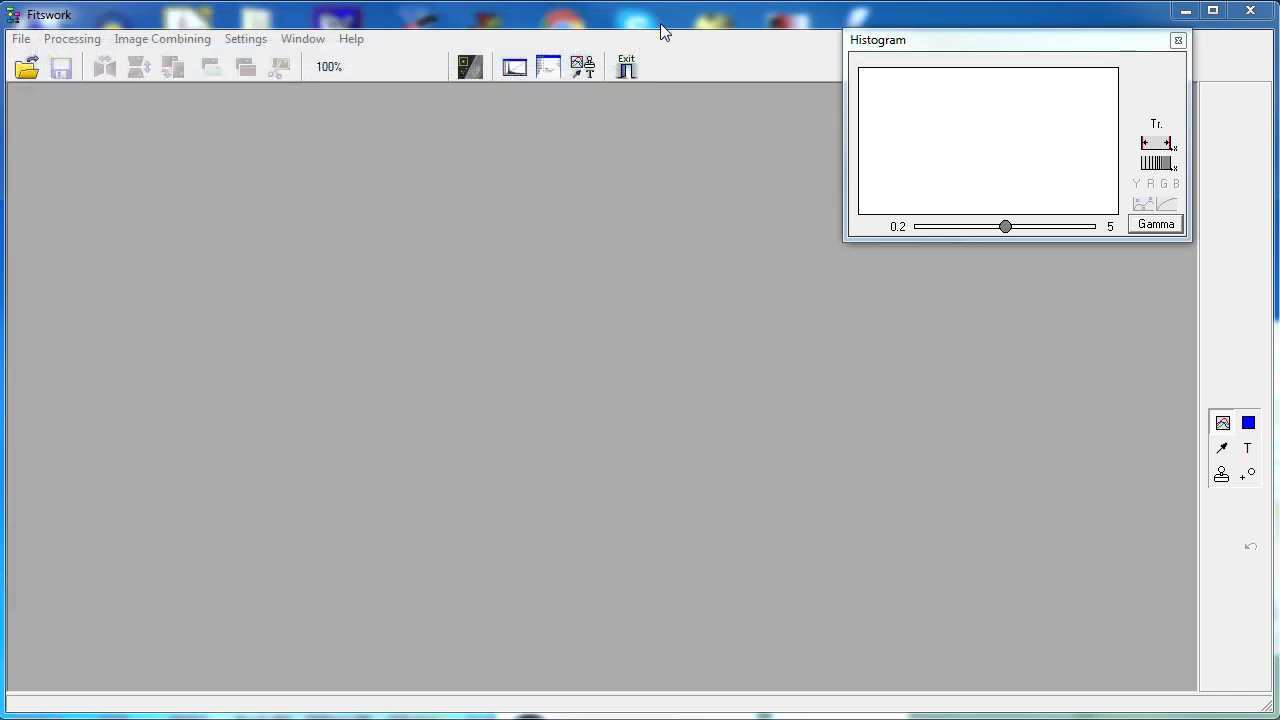
{"action": "left_click", "coordinate": [20, 39]}
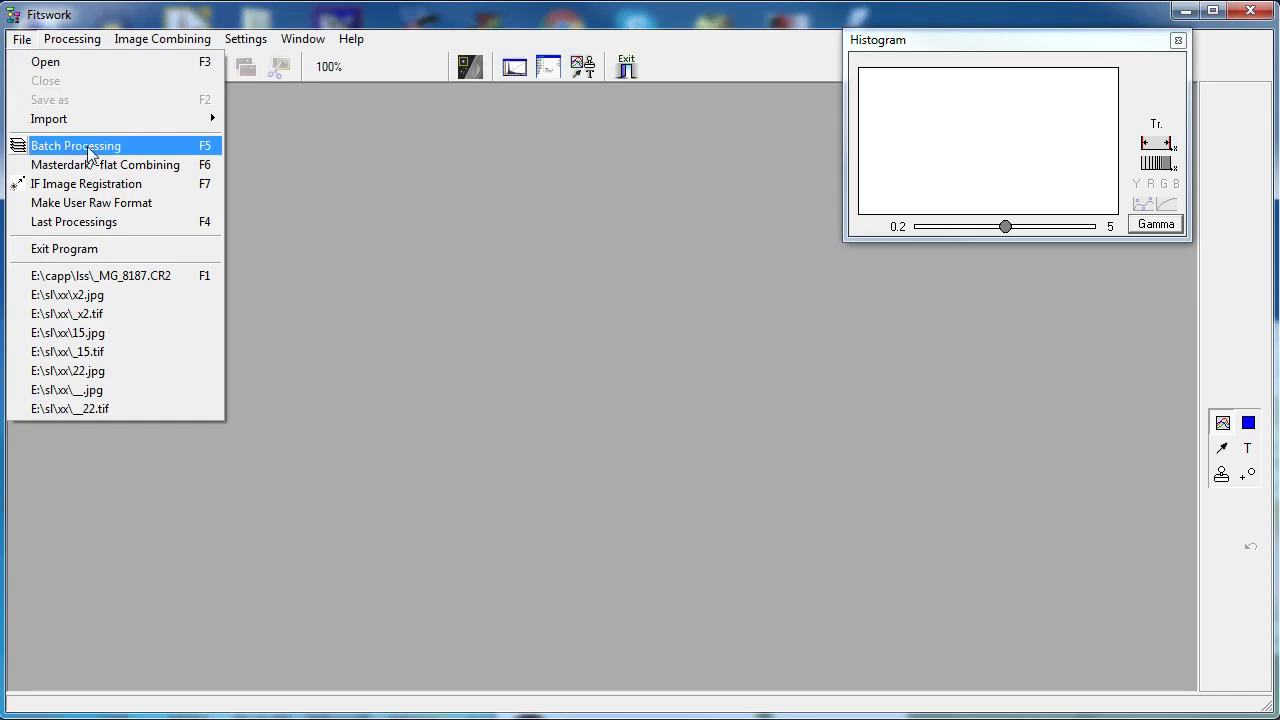
{"action": "left_click", "coordinate": [145, 275]}
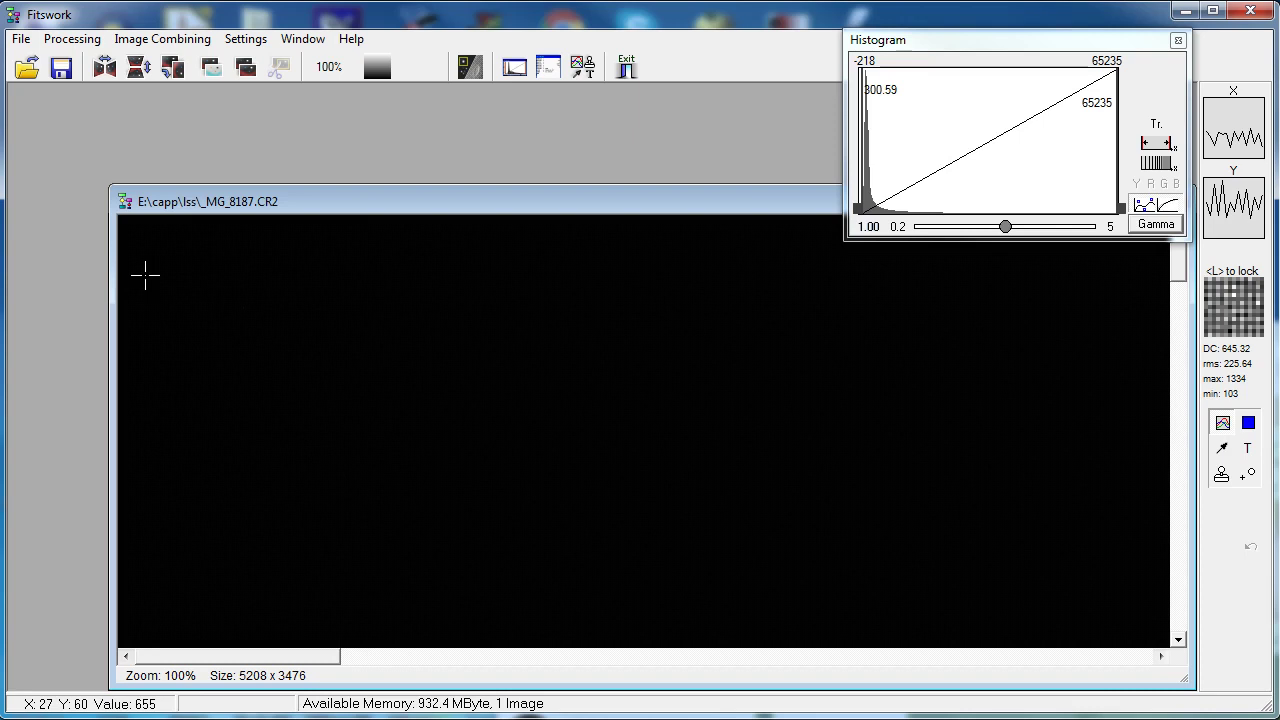
{"action": "left_click_drag", "start_coordinate": [409, 204], "coordinate": [327, 116]}
Bring the whole eclipse into view and set the histogram gamma to 1.75 to brighten the faint corona.
{"action": "scroll", "coordinate": [385, 375], "scroll_direction": "down", "scroll_amount": 3}
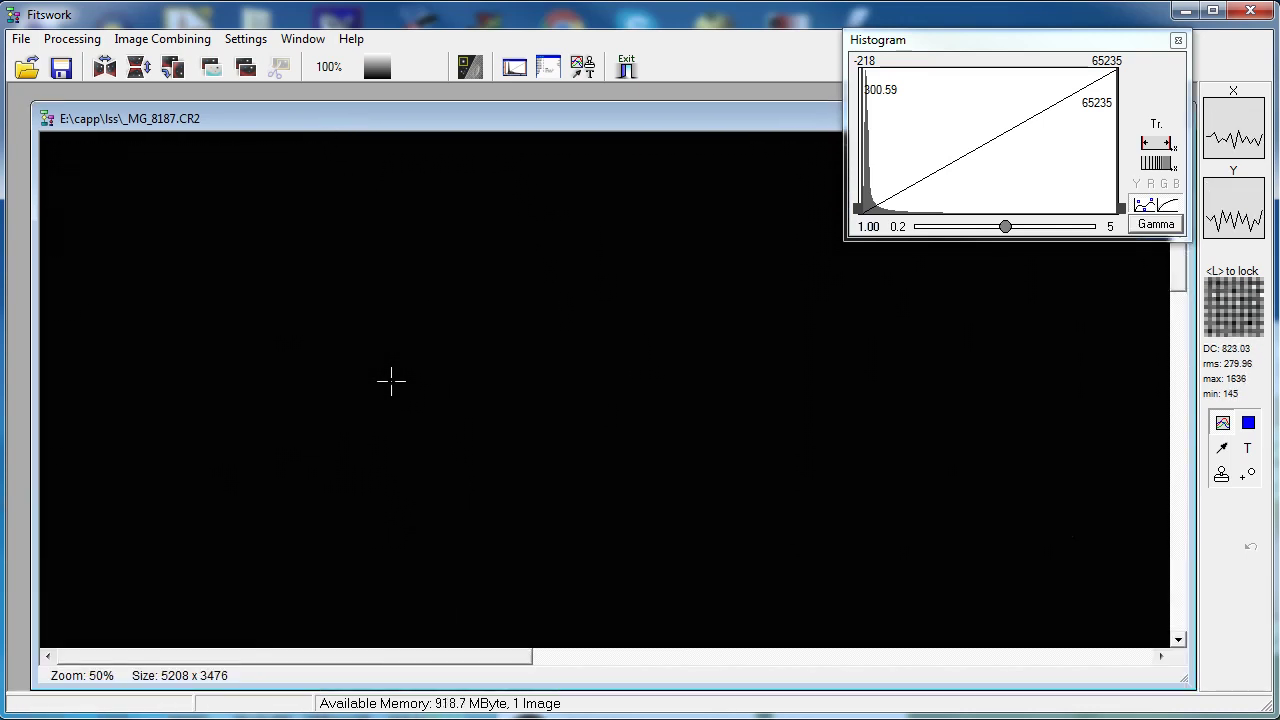
{"action": "scroll", "coordinate": [391, 380], "scroll_direction": "down", "scroll_amount": 1}
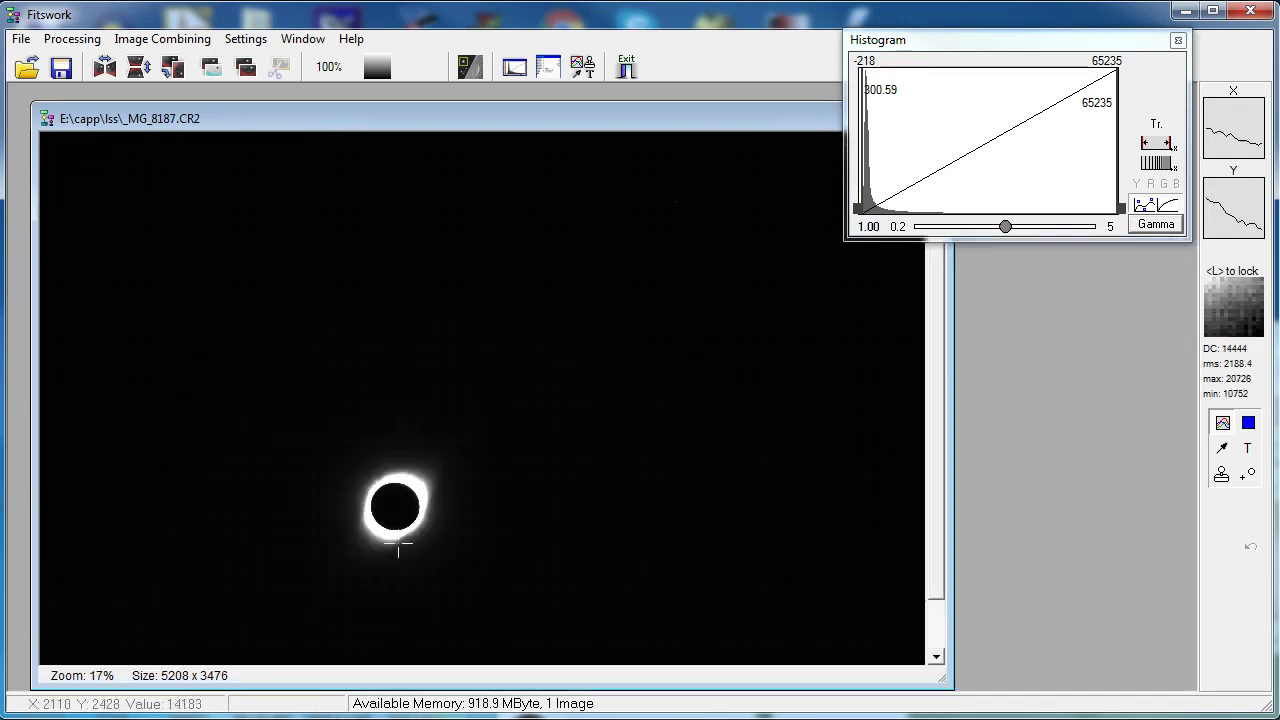
{"action": "scroll", "coordinate": [400, 540], "scroll_direction": "up", "scroll_amount": 3}
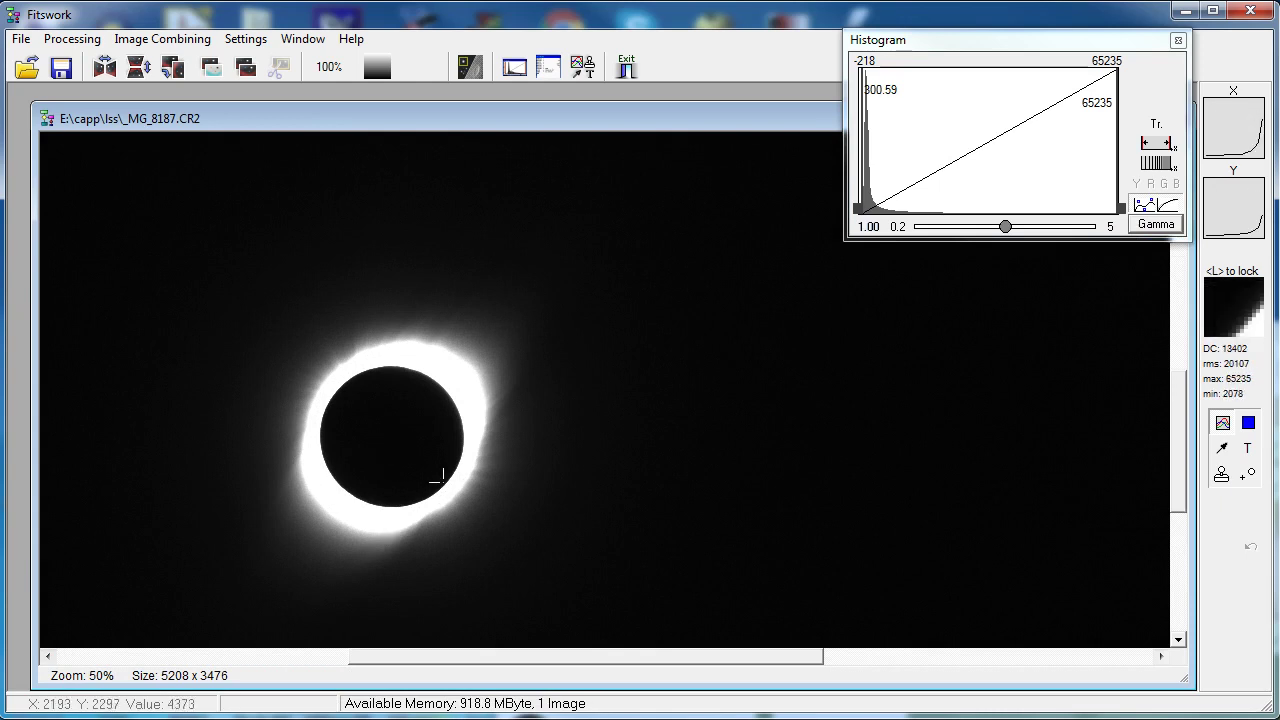
{"action": "scroll", "coordinate": [418, 485], "scroll_direction": "down", "scroll_amount": 1}
{"action": "scroll", "coordinate": [406, 612], "scroll_direction": "down", "scroll_amount": 1}
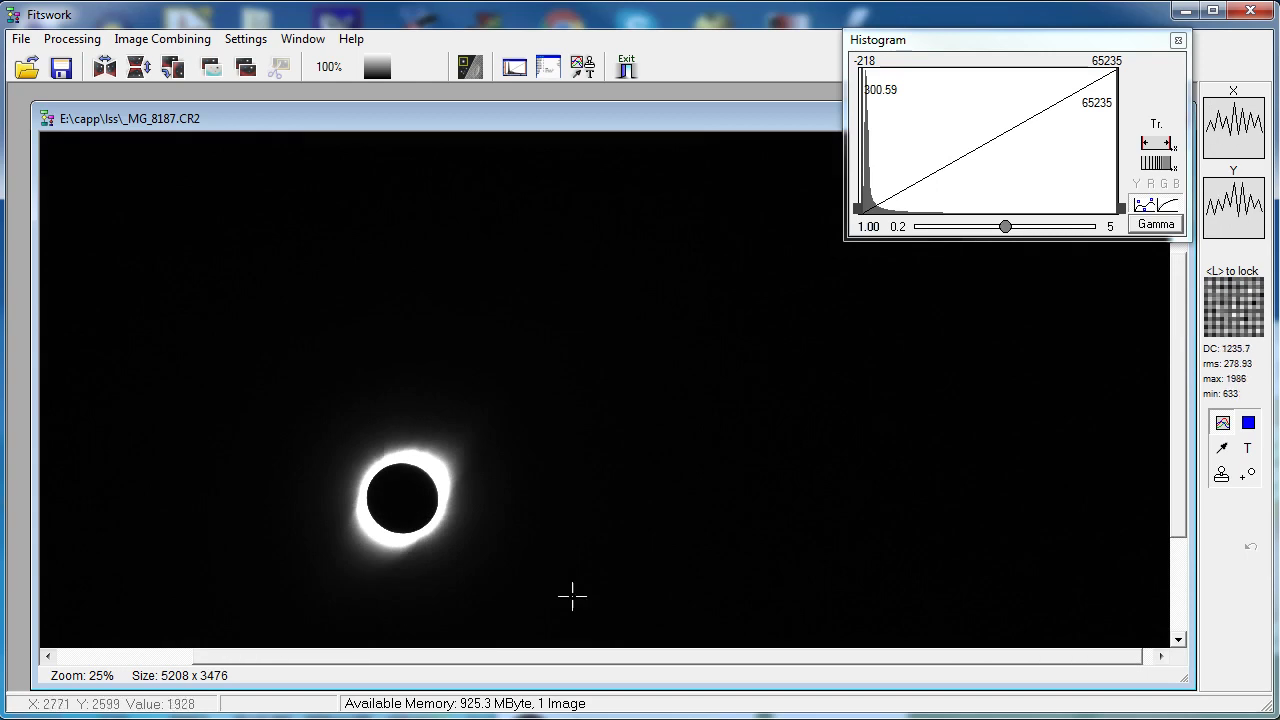
{"action": "left_click_drag", "start_coordinate": [1176, 418], "coordinate": [1176, 476]}
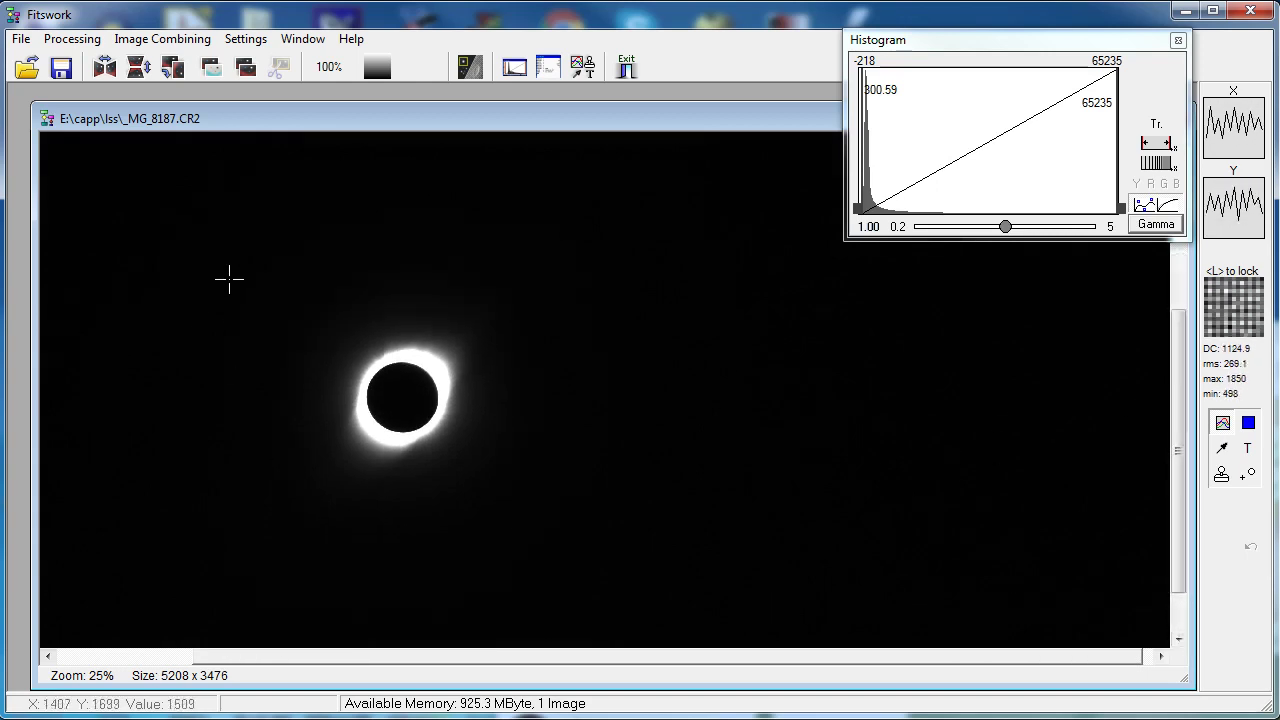
{"action": "left_click_drag", "start_coordinate": [1012, 234], "coordinate": [1038, 236]}
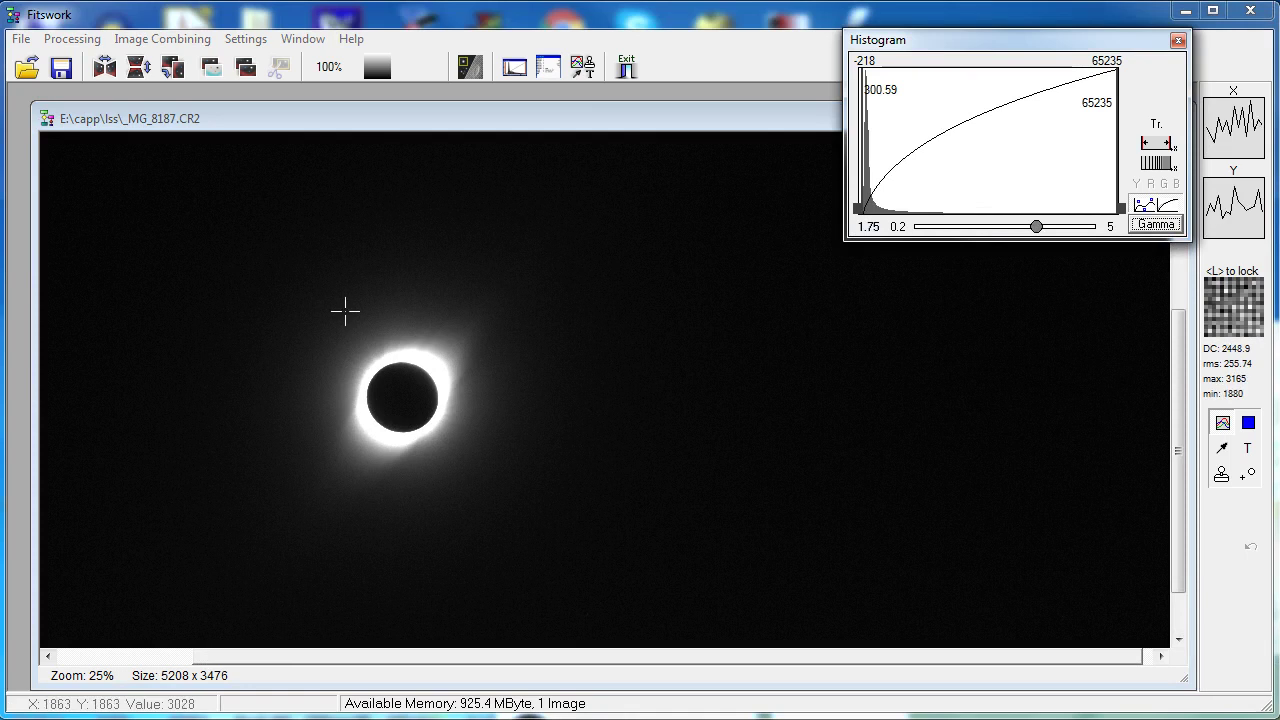
Frame the eclipse and its corona with a rectangular selection of about 1433 x 1313 pixels and remove the selection.
{"action": "left_click_drag", "start_coordinate": [214, 228], "coordinate": [573, 522]}
{"action": "mouse_move", "coordinate": [585, 576]}
{"action": "left_mouse_down"}
{"action": "mouse_move", "coordinate": [608, 580]}
{"action": "mouse_move", "coordinate": [574, 540]}
{"action": "mouse_move", "coordinate": [572, 556]}
{"action": "left_mouse_up"}
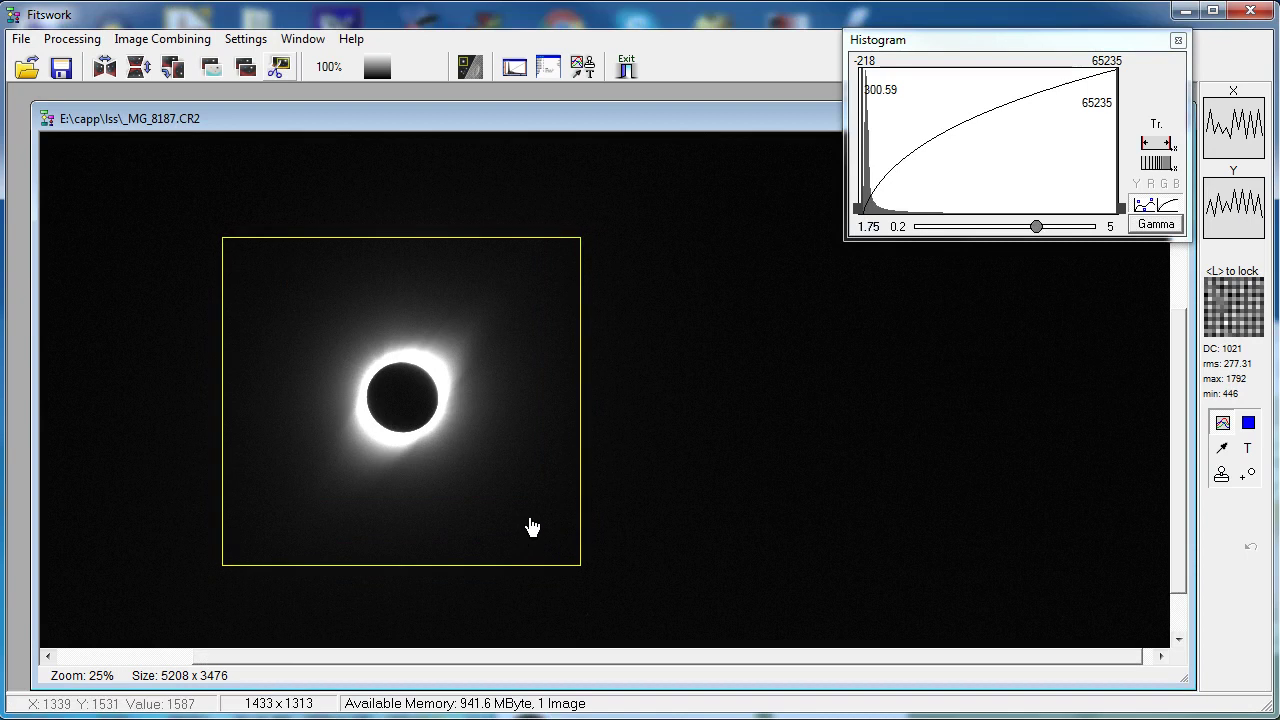
{"action": "scroll", "coordinate": [606, 462], "scroll_direction": "down", "scroll_amount": 1}
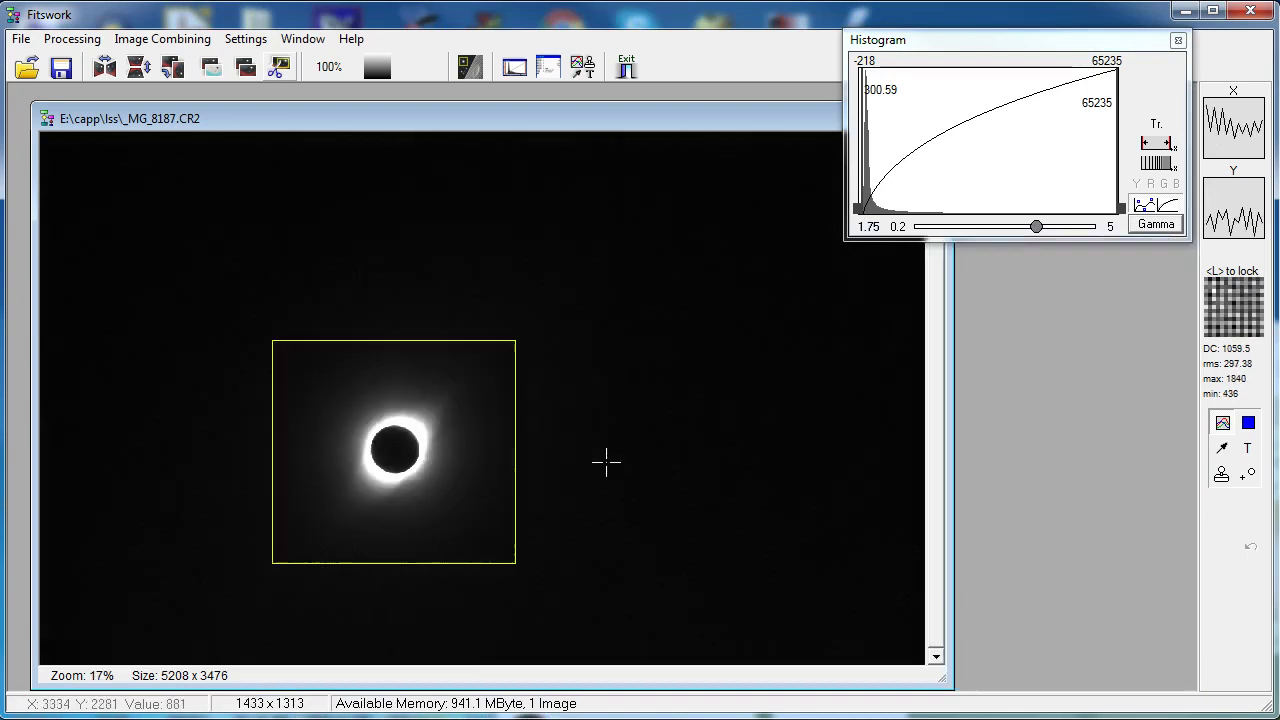
{"action": "right_click", "coordinate": [320, 444]}
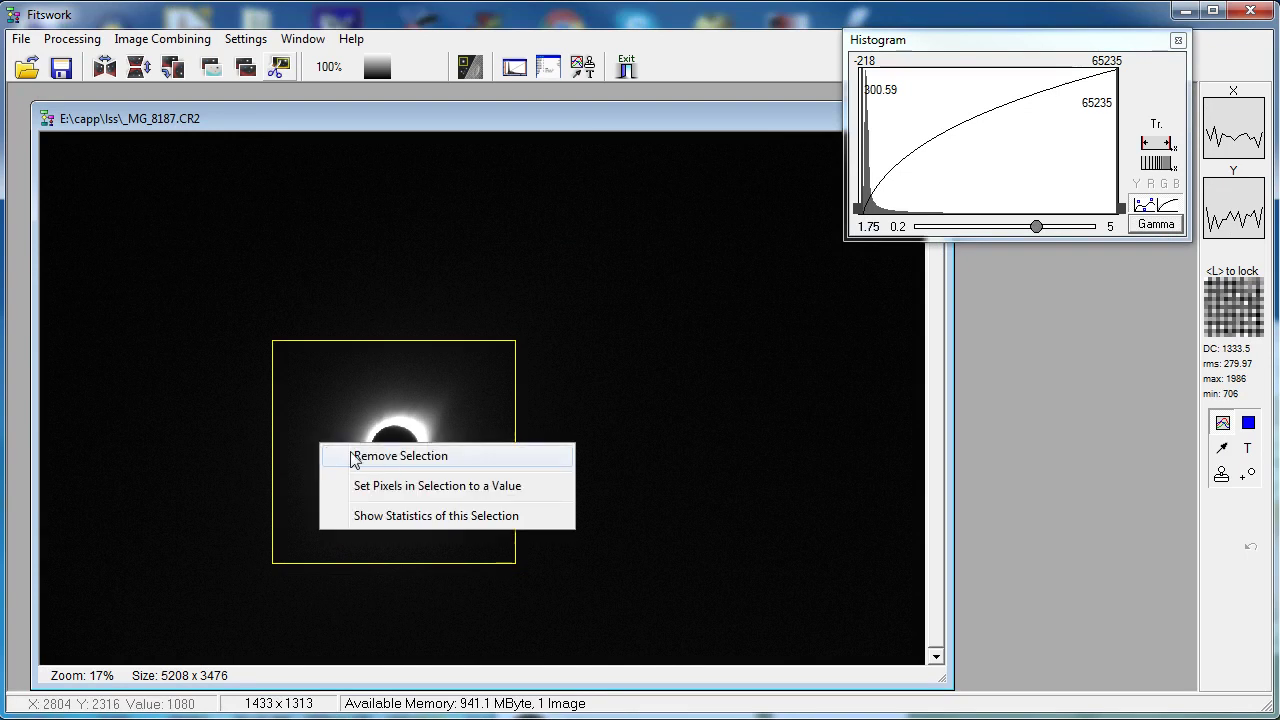
{"action": "left_click", "coordinate": [395, 458]}
Review the Camera Raw loading options in the program settings, including Debayer Raw Images.
{"action": "scroll", "coordinate": [391, 451], "scroll_direction": "up", "scroll_amount": 4}
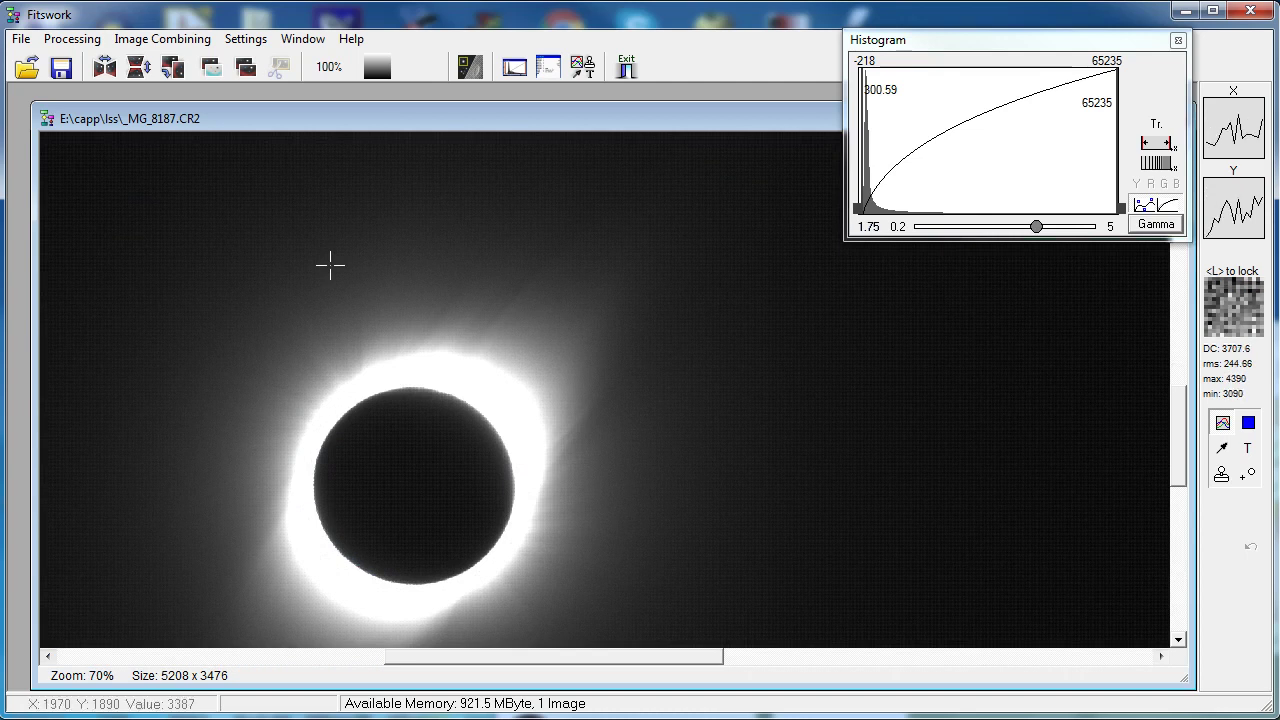
{"action": "left_click", "coordinate": [248, 39]}
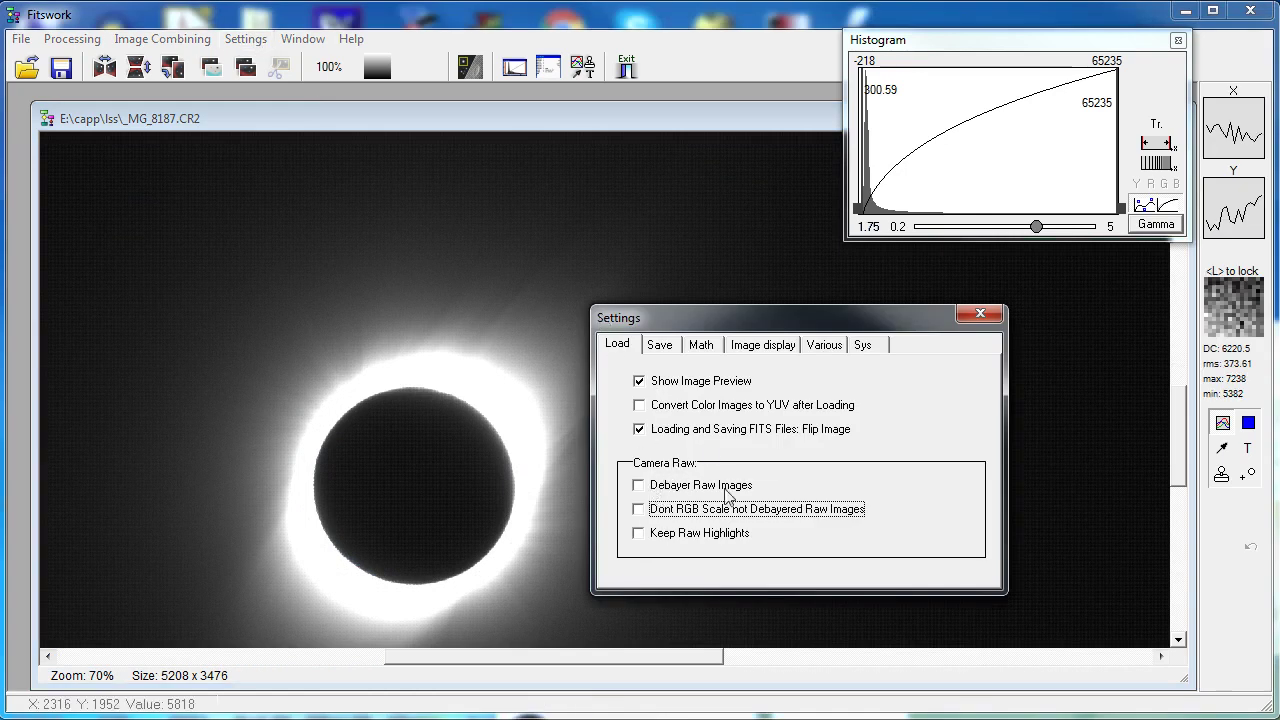
{"action": "left_click", "coordinate": [986, 314]}
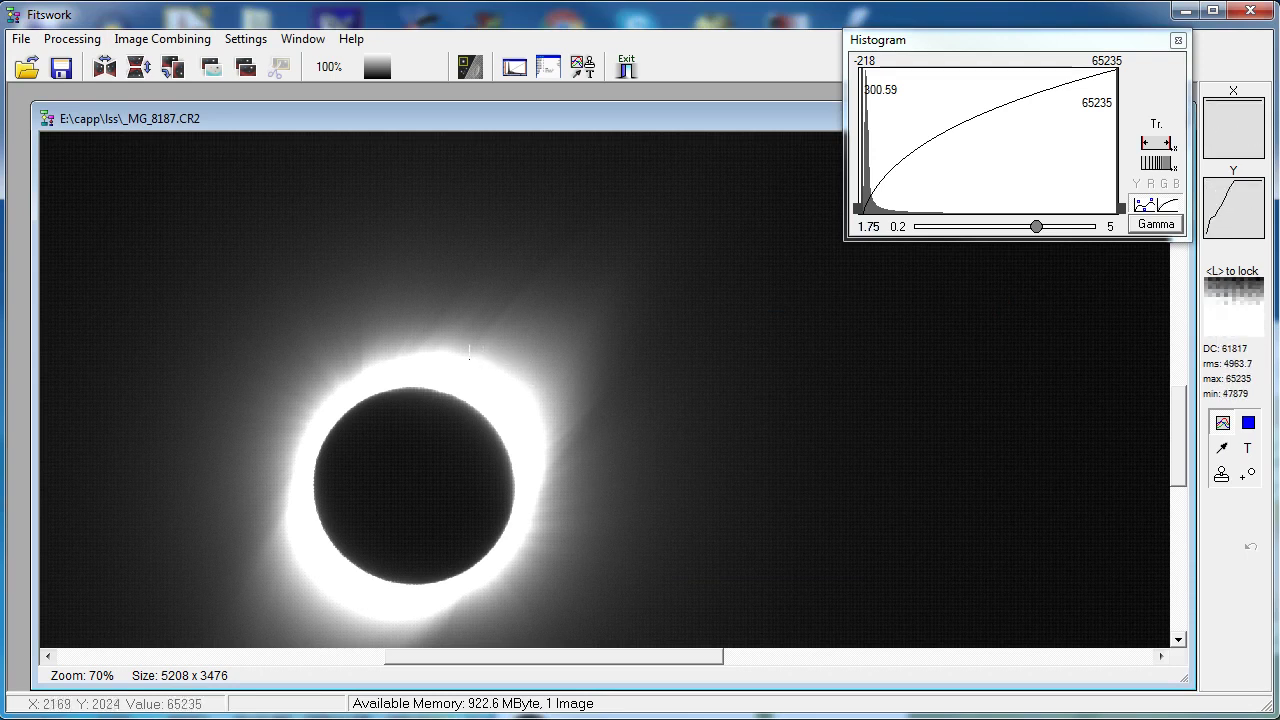
Demosaic the raw eclipse image using the Bayer, Astro method with Camera Colorprofile off, generating a colour image.
{"action": "scroll", "coordinate": [460, 390], "scroll_direction": "down", "scroll_amount": 1}
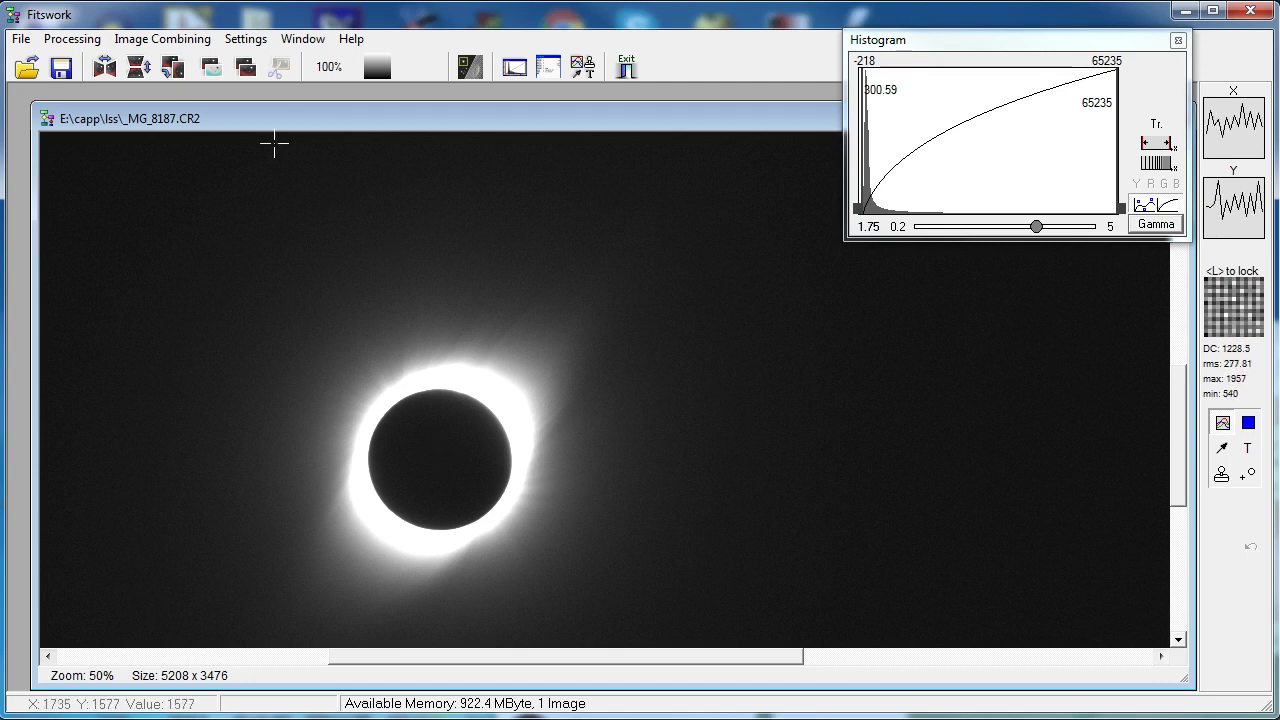
{"action": "left_click_drag", "start_coordinate": [242, 118], "coordinate": [230, 106]}
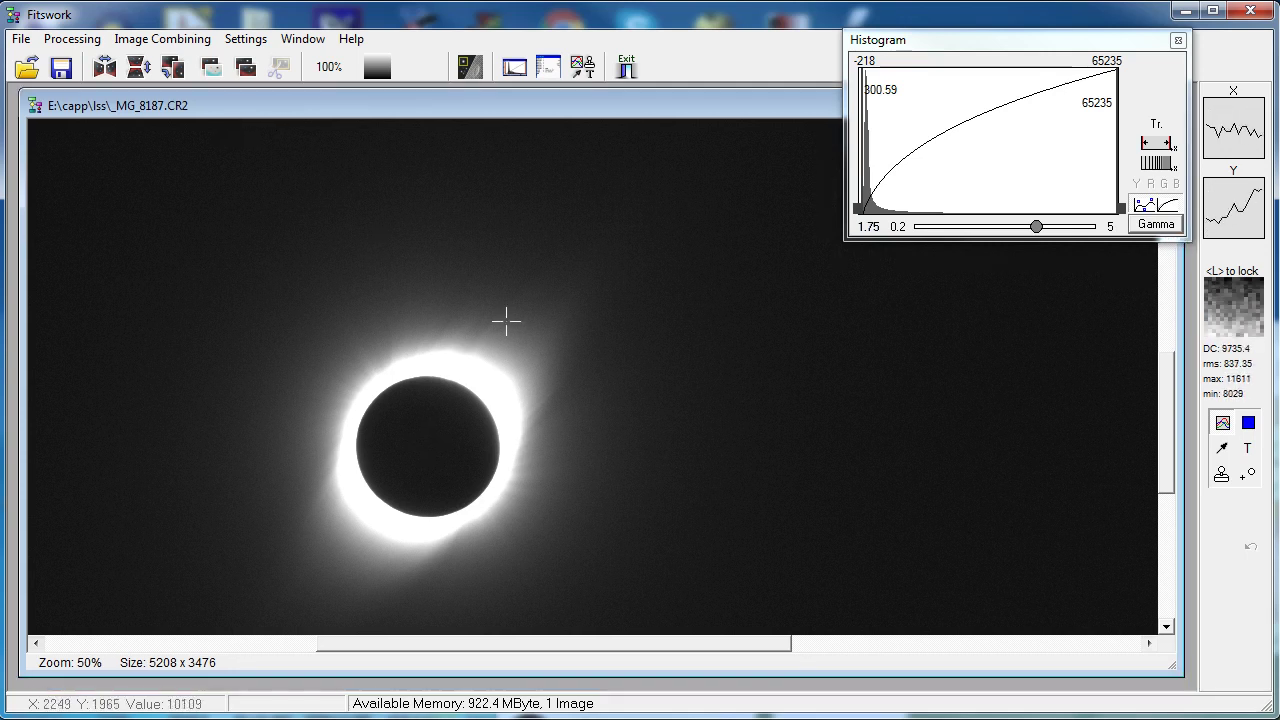
{"action": "scroll", "coordinate": [483, 362], "scroll_direction": "up", "scroll_amount": 3}
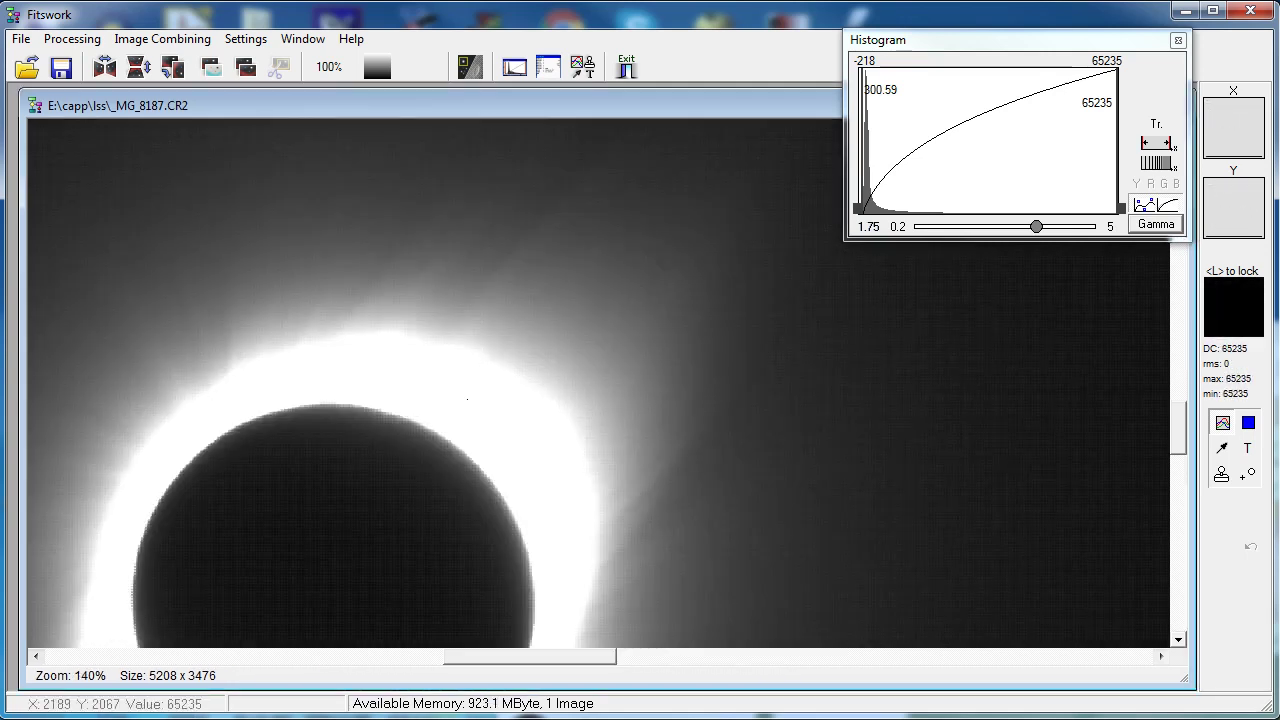
{"action": "scroll", "coordinate": [483, 362], "scroll_direction": "up", "scroll_amount": 3}
{"action": "scroll", "coordinate": [310, 480], "scroll_direction": "down", "scroll_amount": 5}
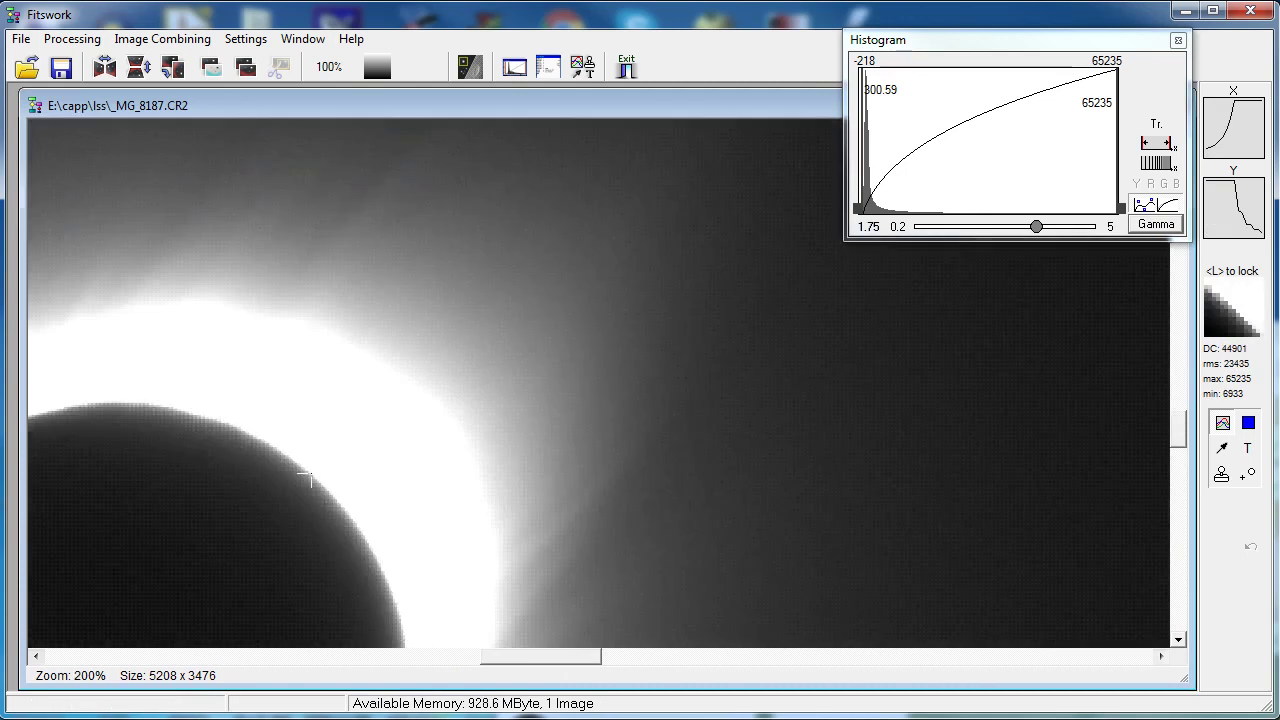
{"action": "scroll", "coordinate": [294, 537], "scroll_direction": "down", "scroll_amount": 1}
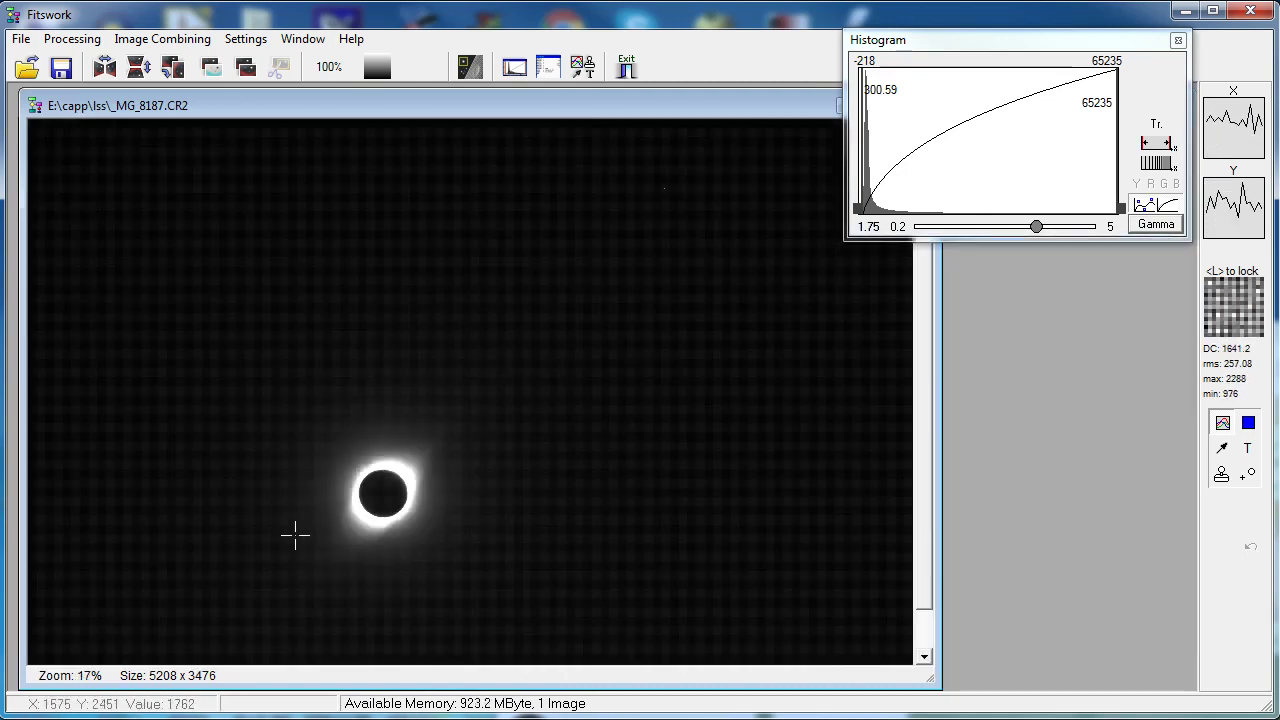
{"action": "left_click", "coordinate": [72, 39]}
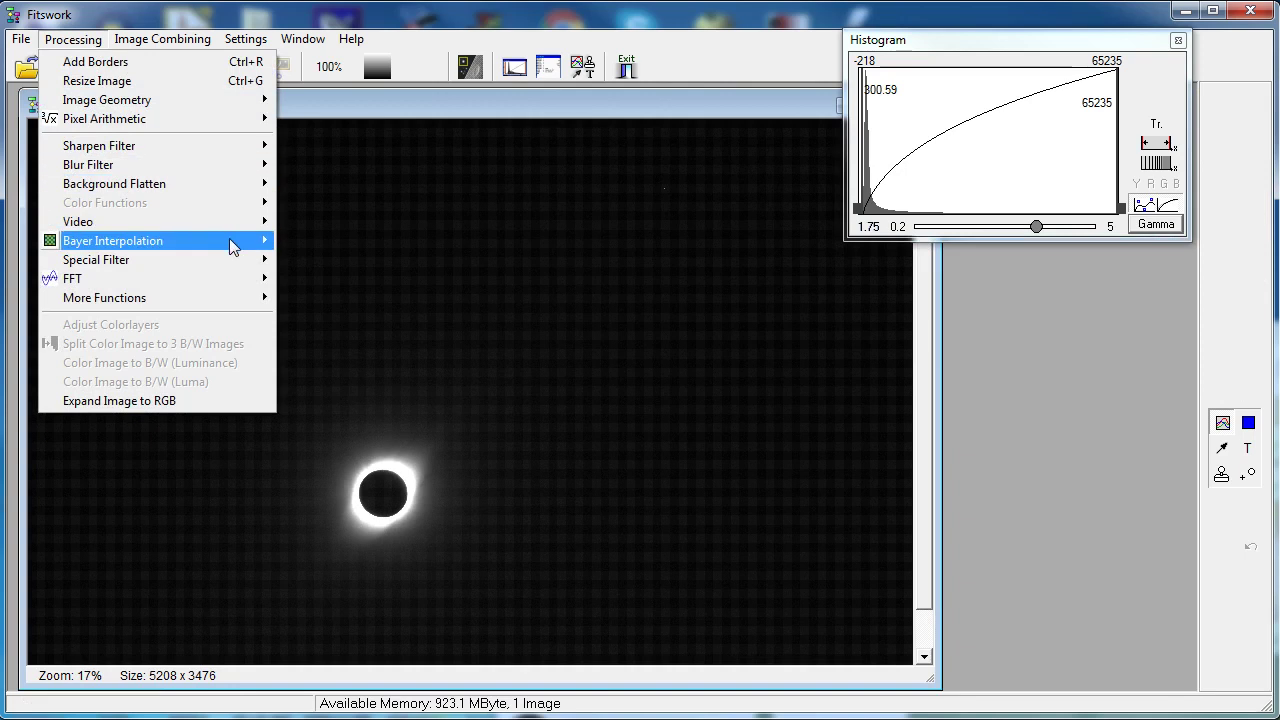
{"action": "mouse_move", "coordinate": [235, 245]}
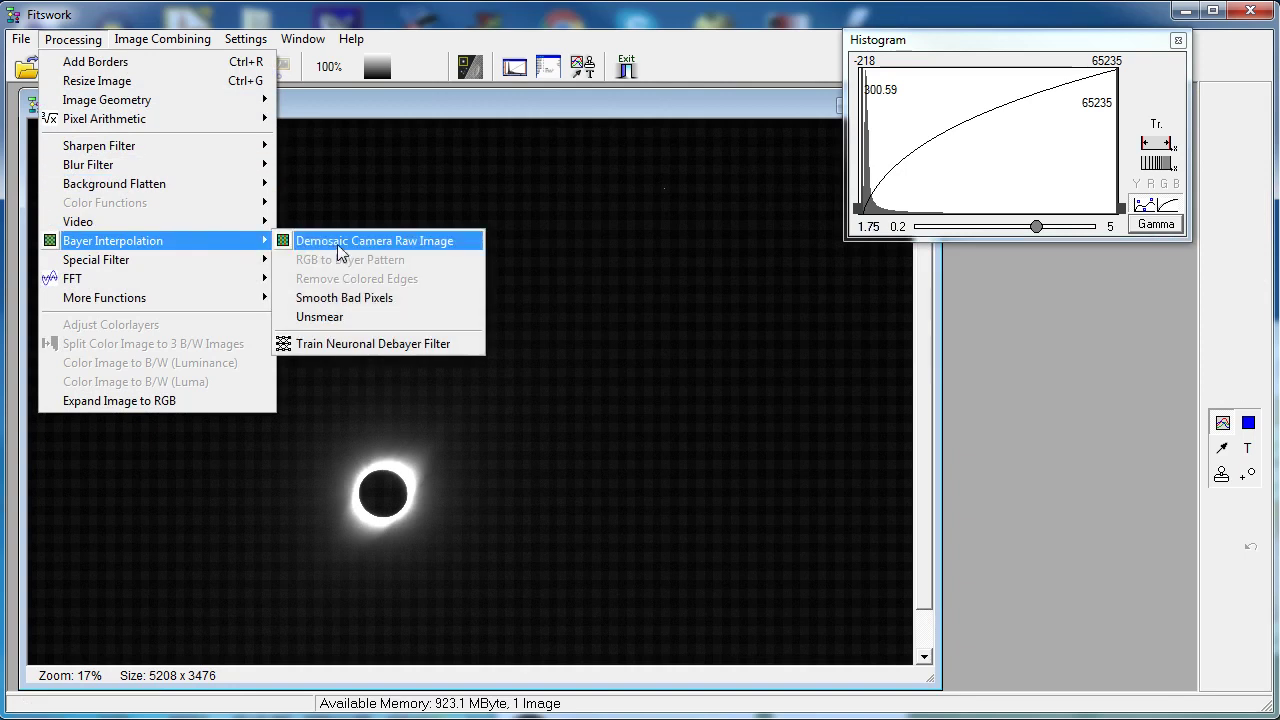
{"action": "left_click", "coordinate": [337, 245]}
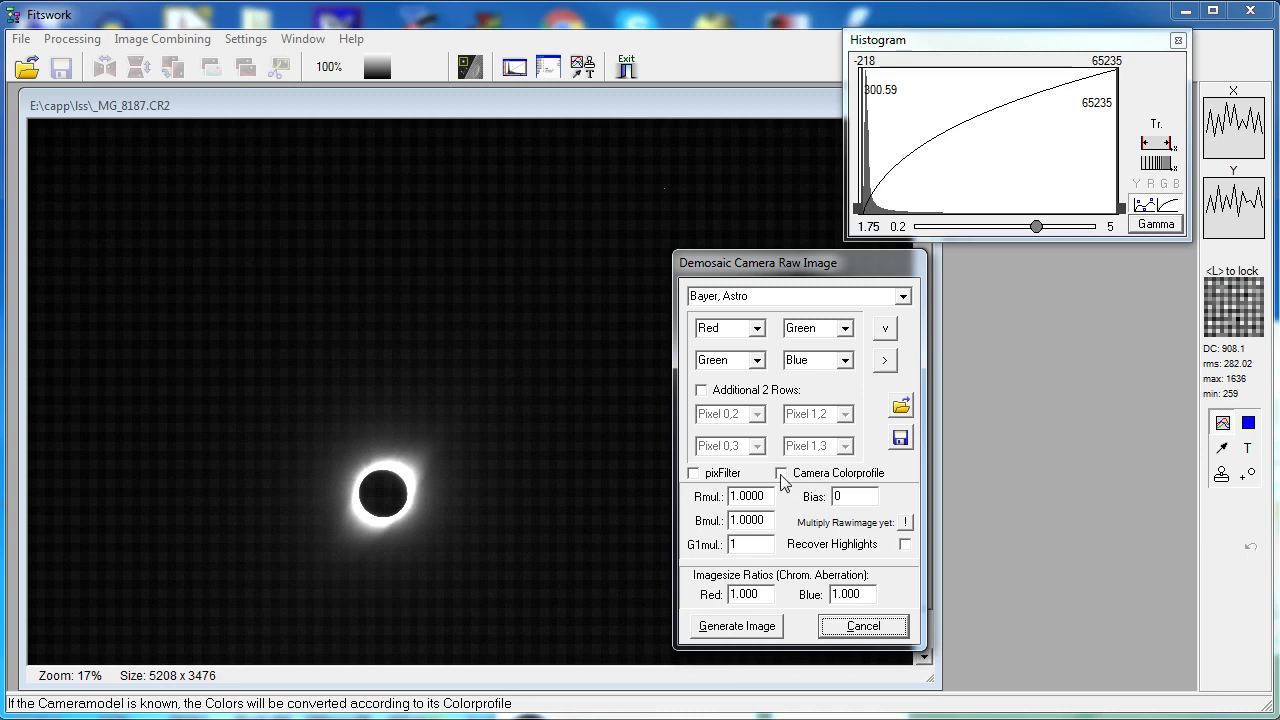
{"action": "left_click", "coordinate": [781, 474]}
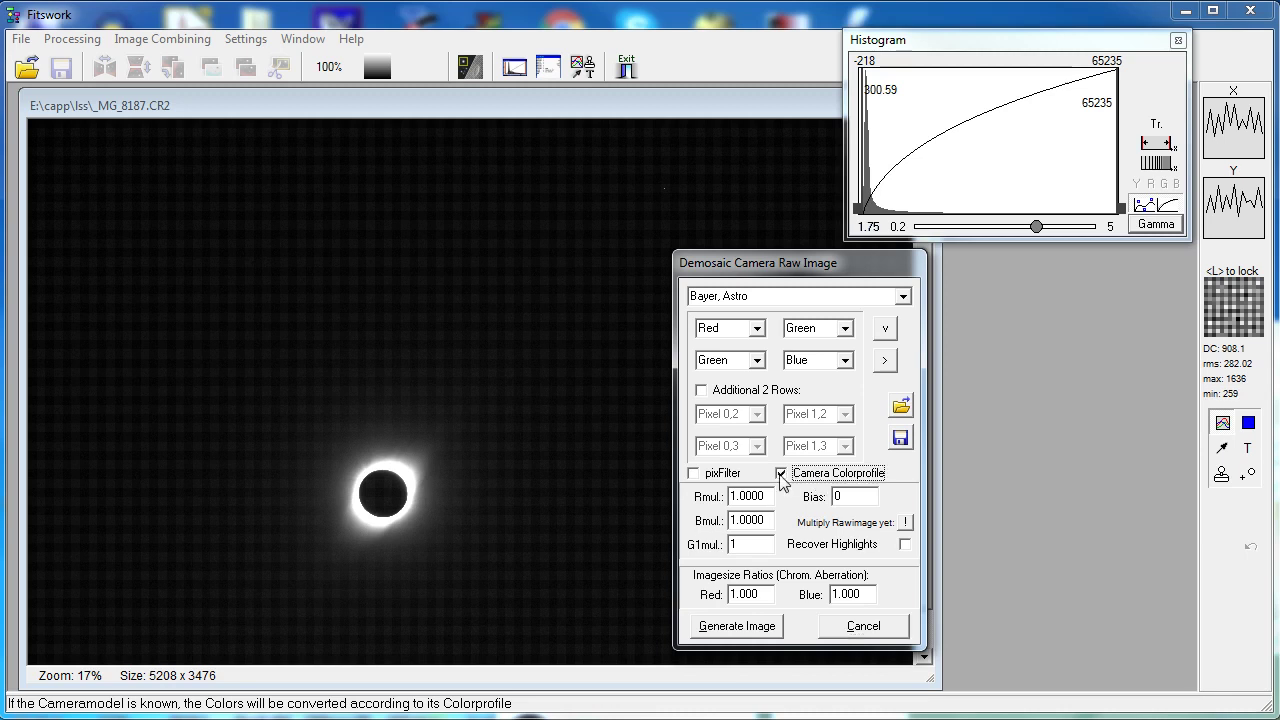
{"action": "left_click", "coordinate": [760, 626]}
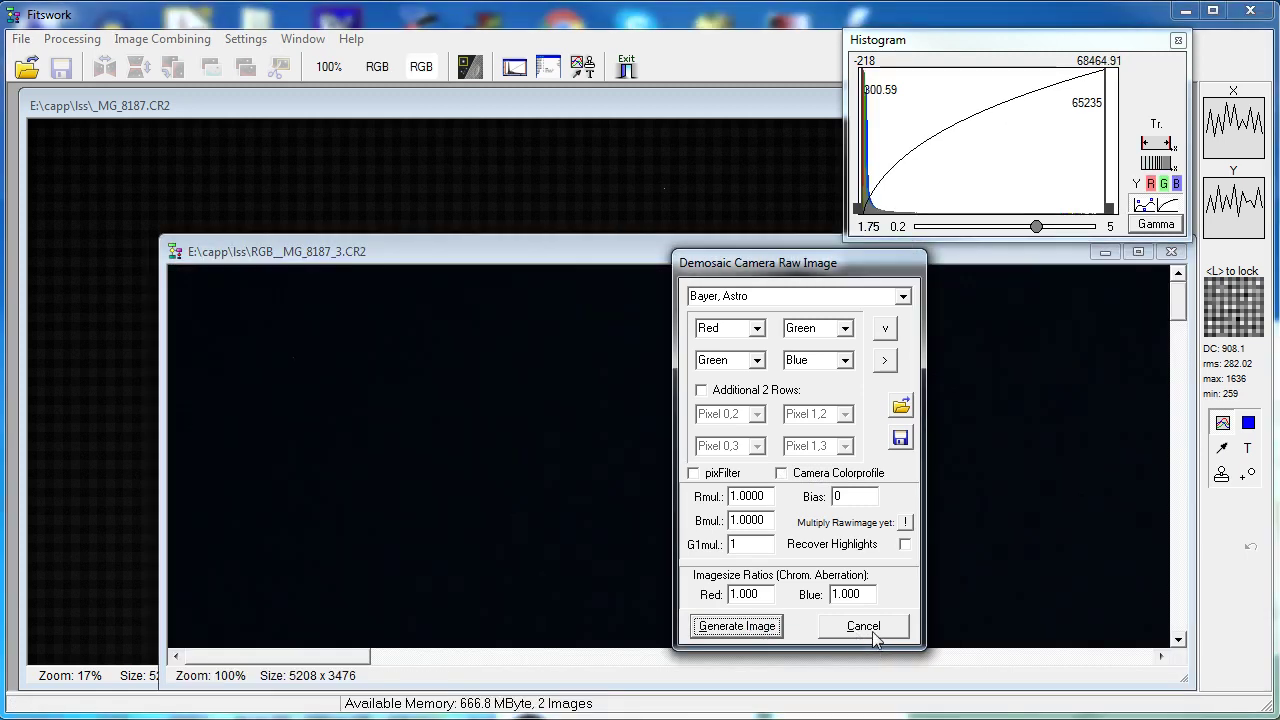
{"action": "left_click", "coordinate": [873, 630]}
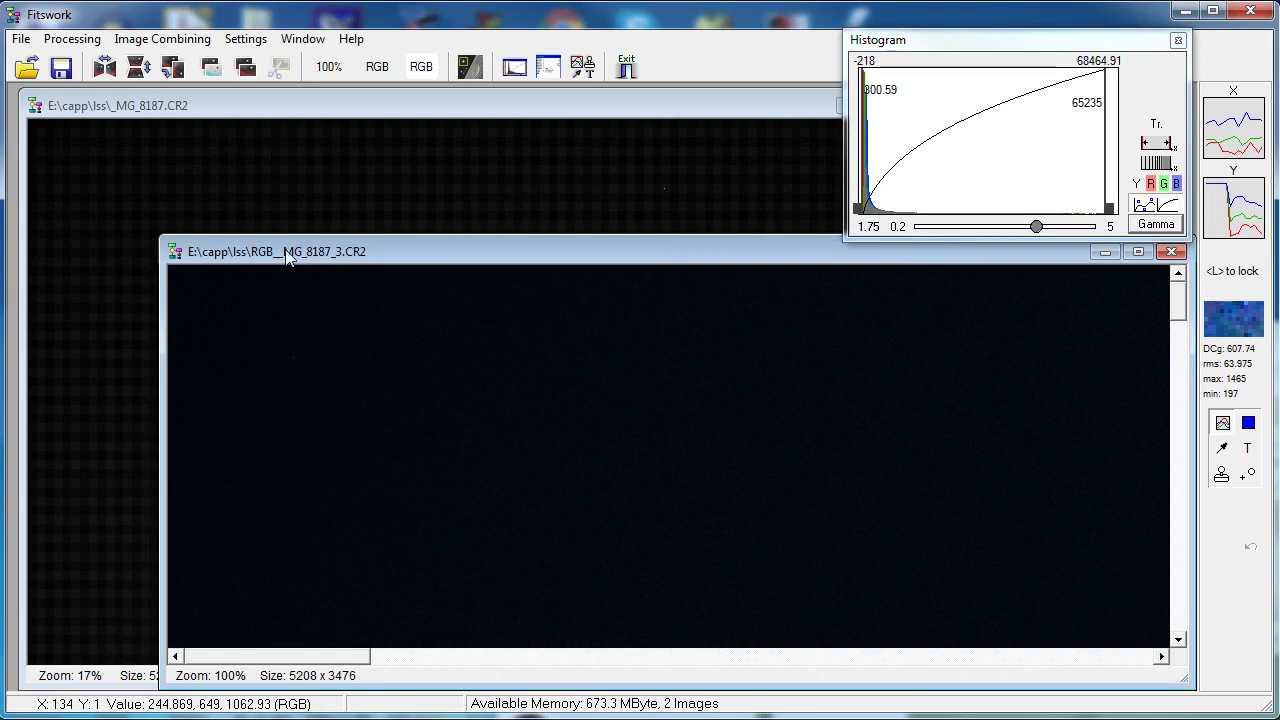
Move the generated RGB image window aside and close the original undemosaiced _MG_8187.CR2 image.
{"action": "left_click_drag", "start_coordinate": [287, 255], "coordinate": [161, 135]}
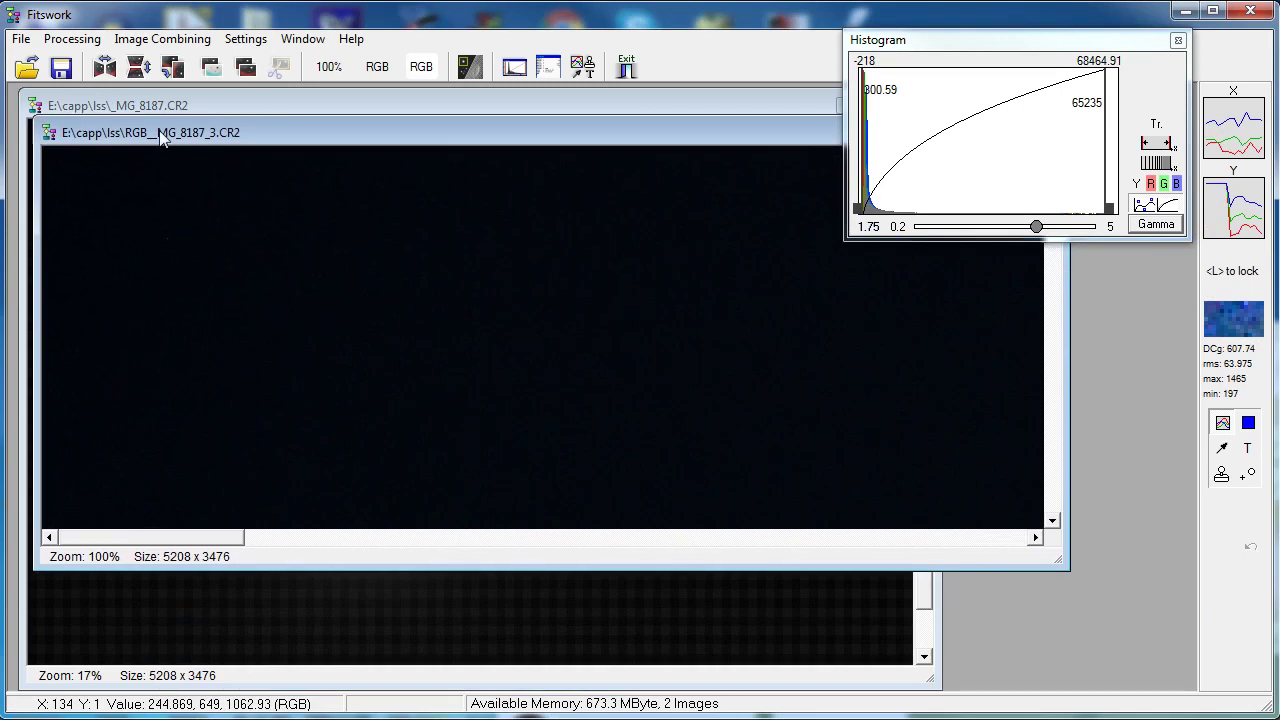
{"action": "left_click", "coordinate": [42, 107]}
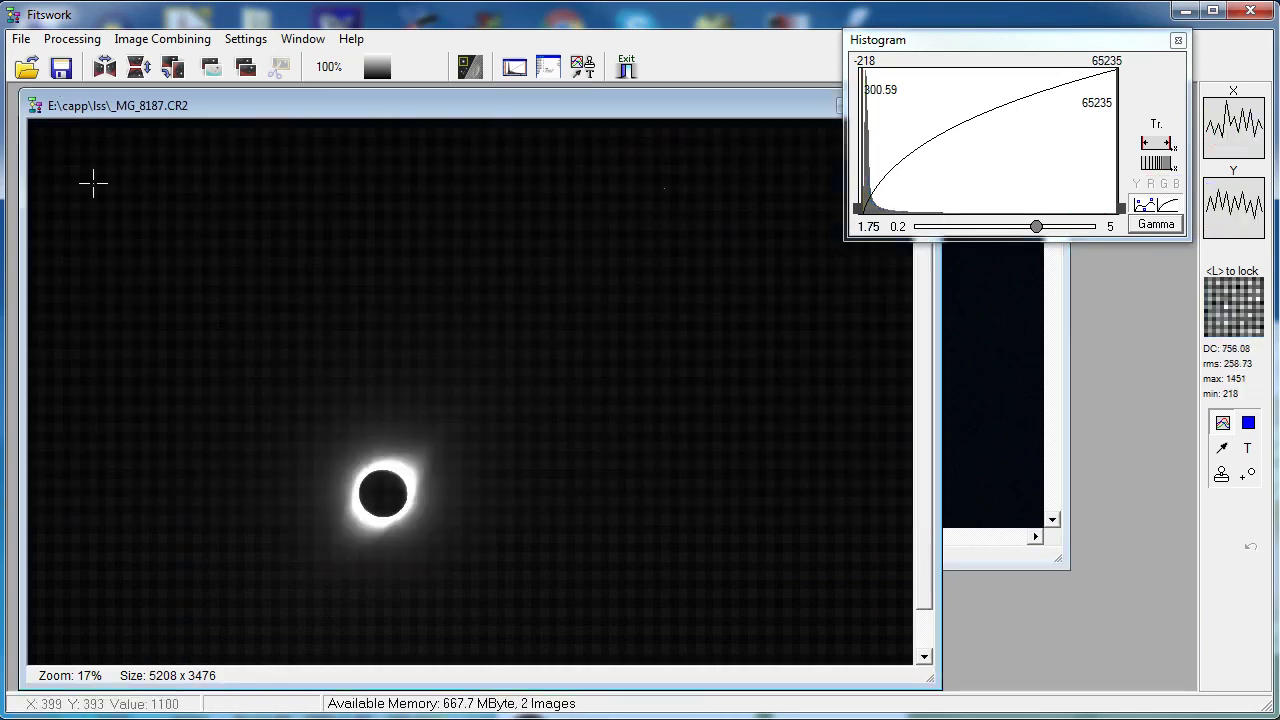
{"action": "double_click", "coordinate": [42, 107]}
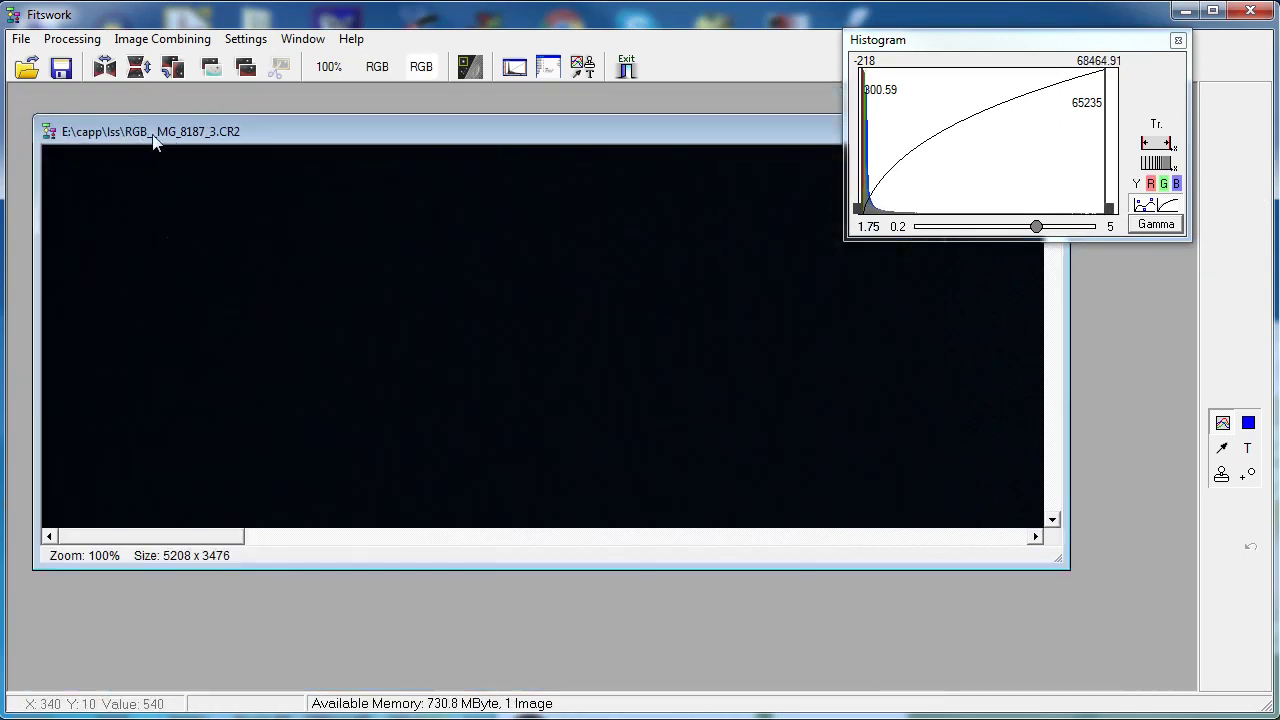
Examine the eclipse disc and corona in the demosaiced colour image at several magnifications.
{"action": "scroll", "coordinate": [194, 283], "scroll_direction": "down", "scroll_amount": 5}
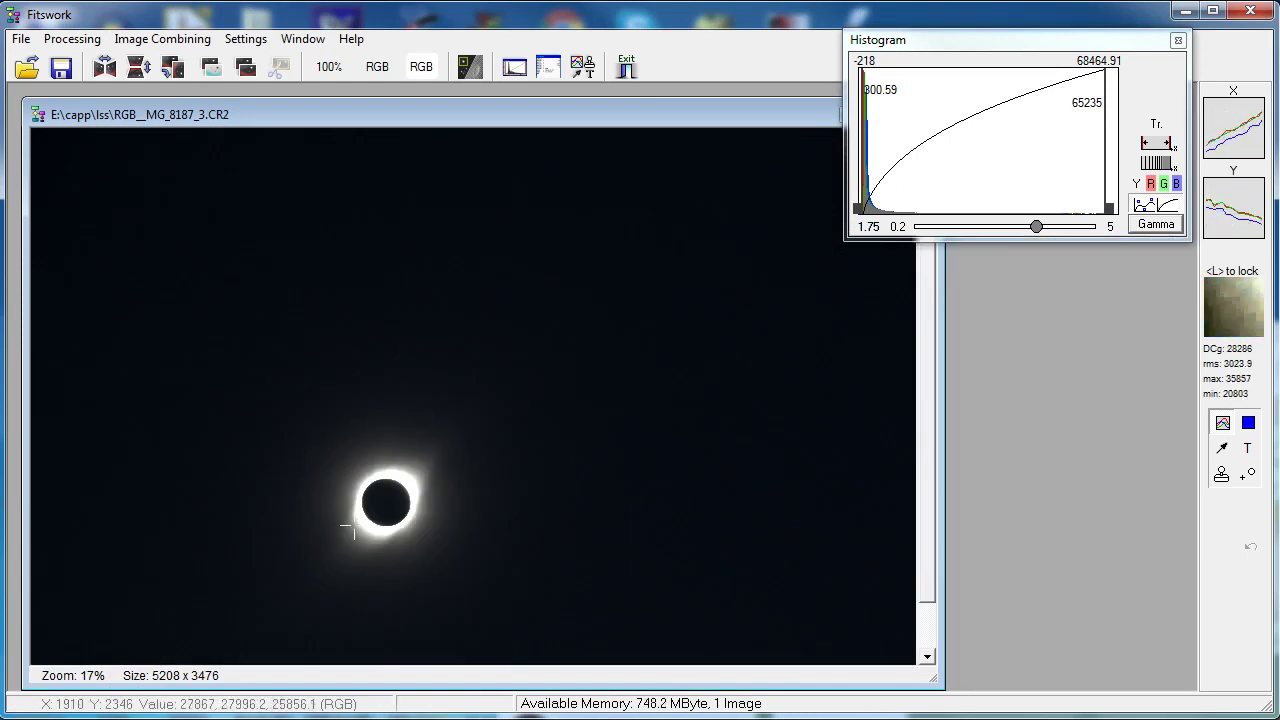
{"action": "scroll", "coordinate": [349, 528], "scroll_direction": "up", "scroll_amount": 3}
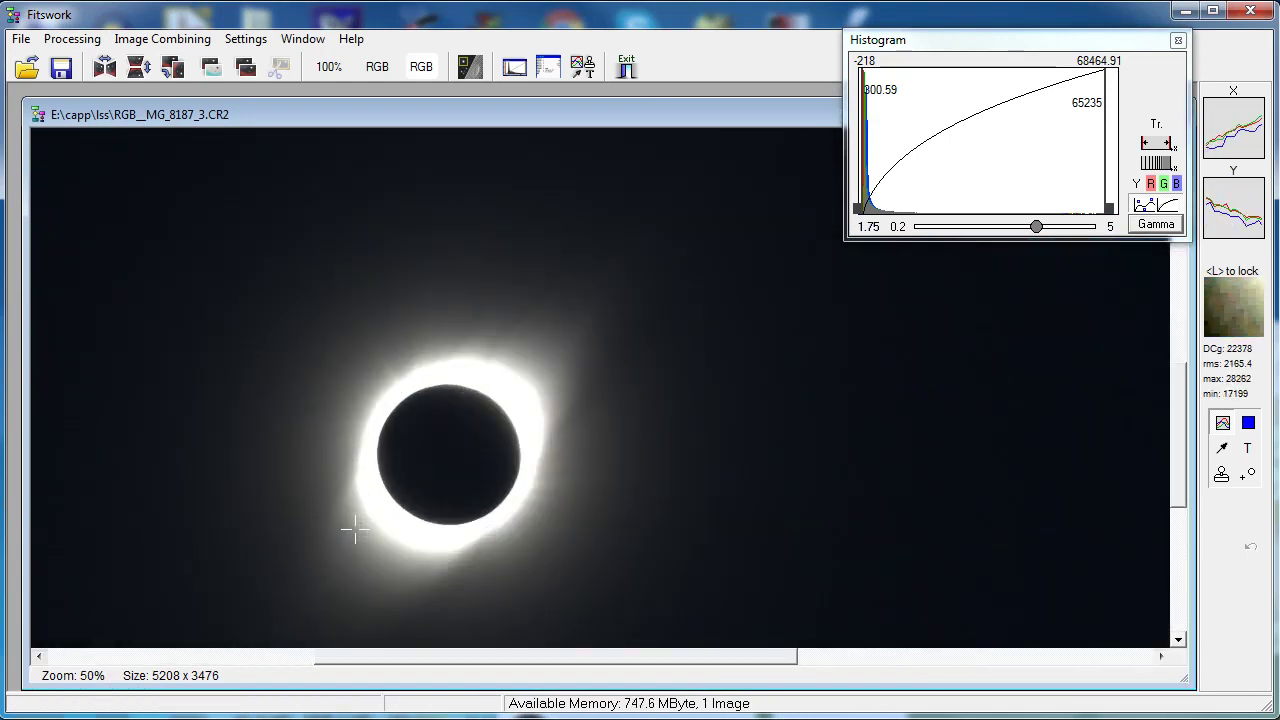
{"action": "scroll", "coordinate": [354, 530], "scroll_direction": "down", "scroll_amount": 2}
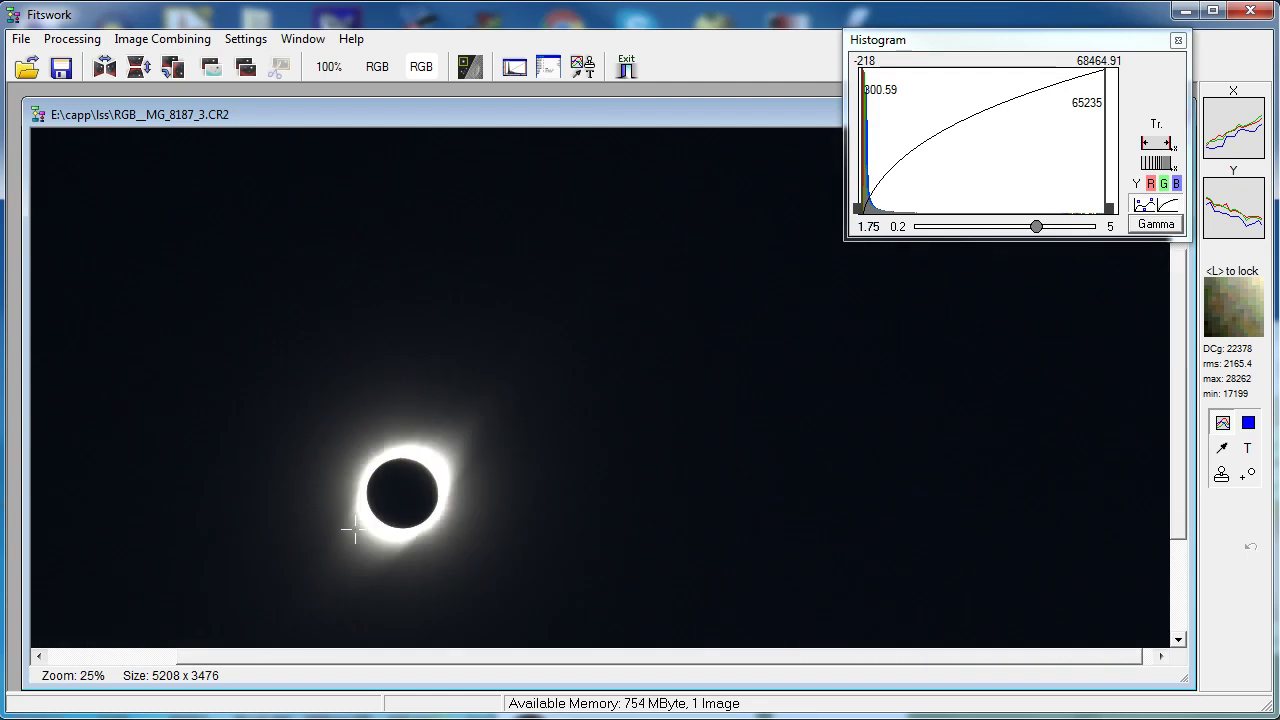
{"action": "scroll", "coordinate": [407, 464], "scroll_direction": "up", "scroll_amount": 3}
{"action": "scroll", "coordinate": [407, 464], "scroll_direction": "up", "scroll_amount": 2}
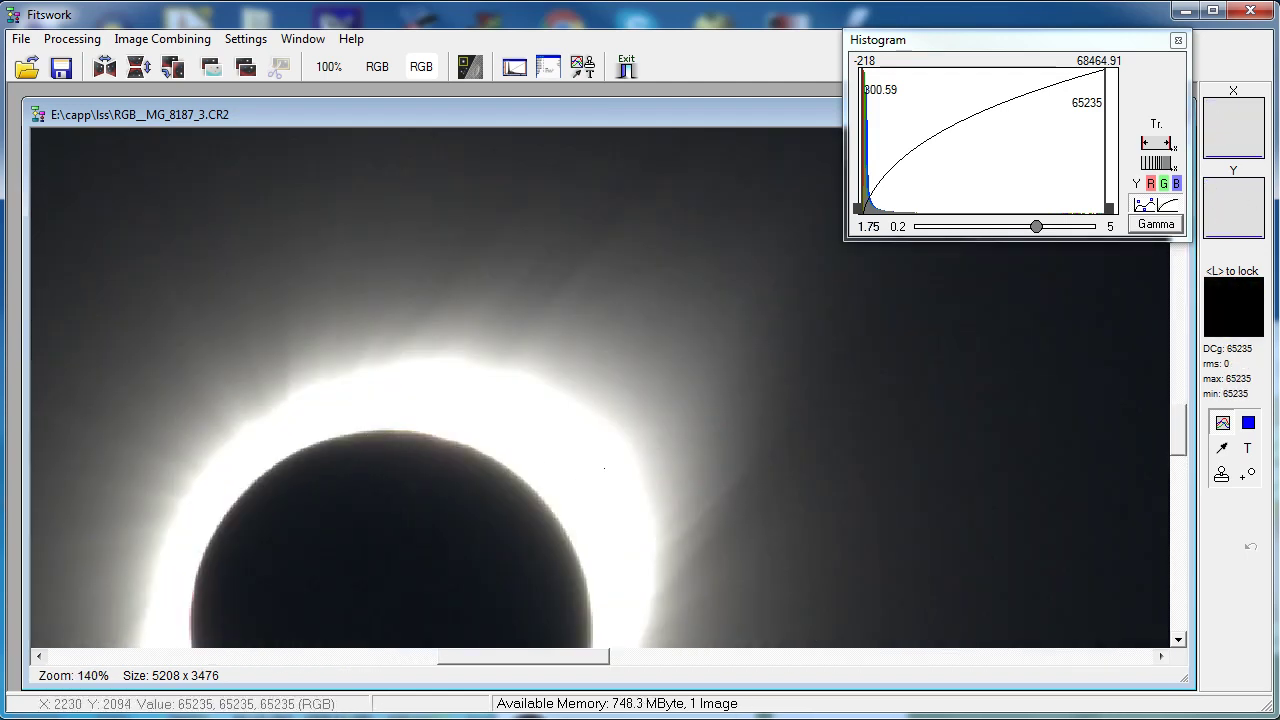
{"action": "scroll", "coordinate": [525, 515], "scroll_direction": "down", "scroll_amount": 3}
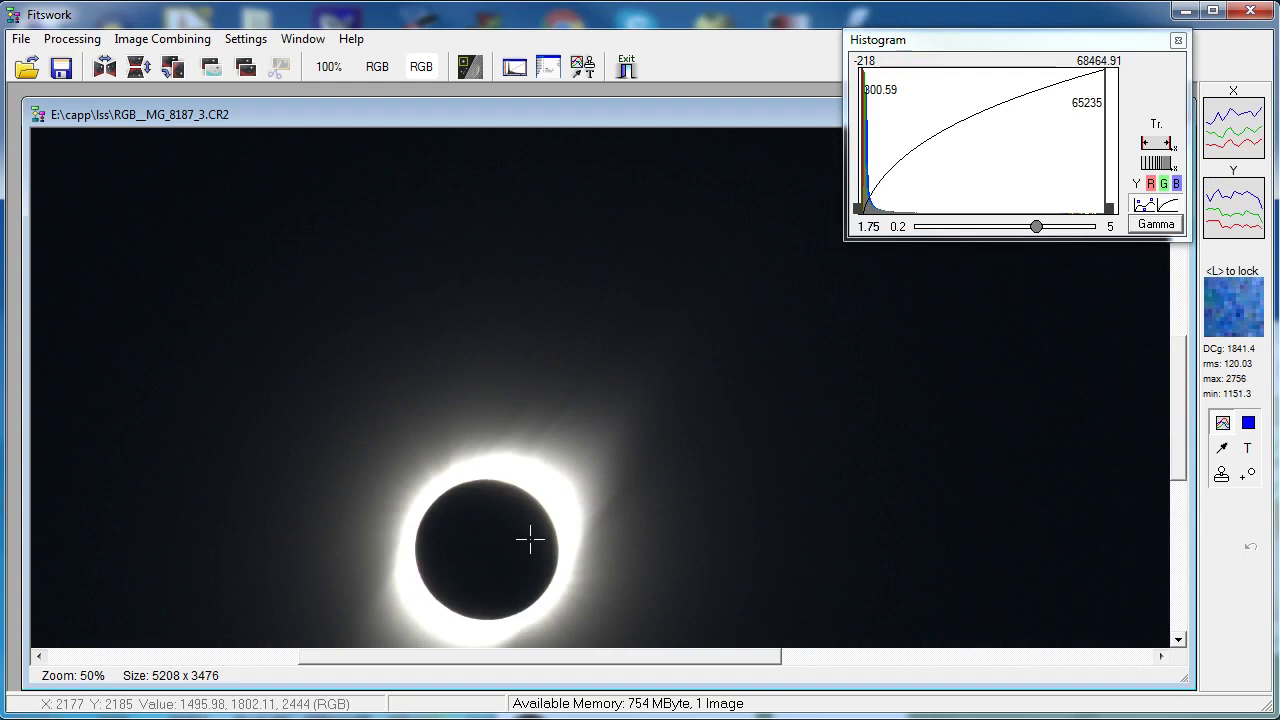
{"action": "left_click_drag", "start_coordinate": [1180, 400], "coordinate": [1172, 422]}
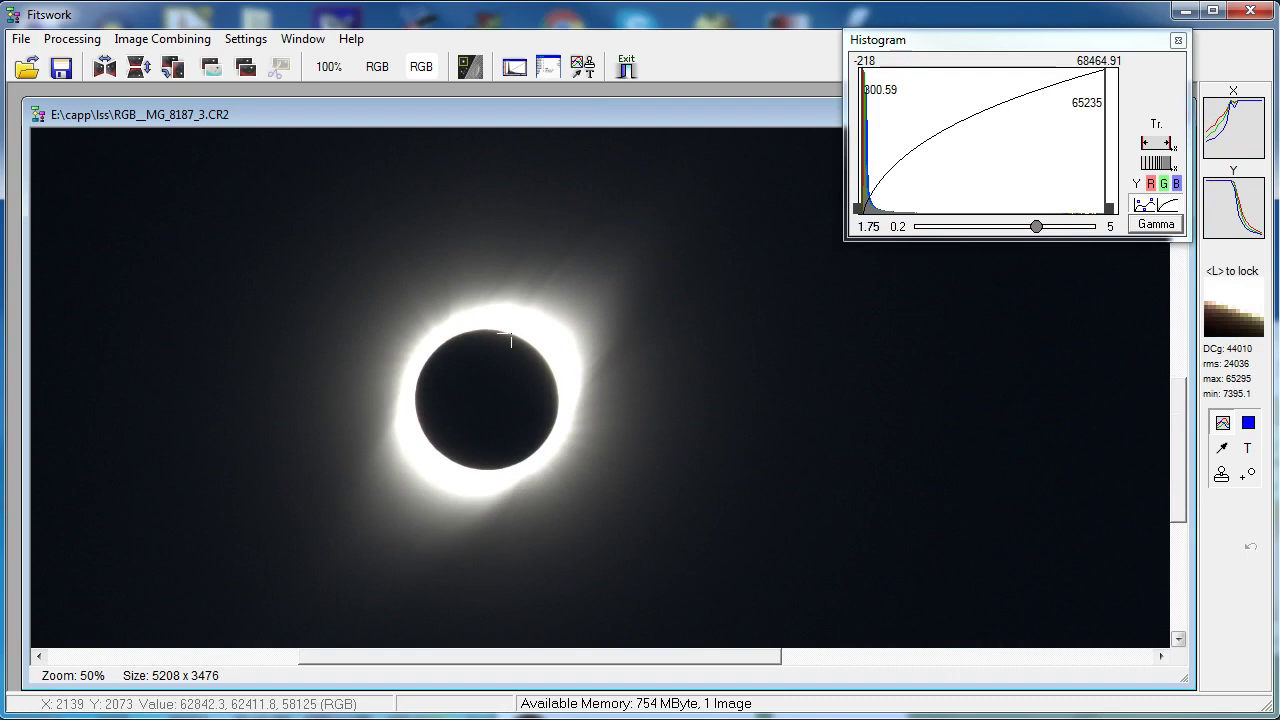
Try higher histogram white points, set the white point to 65888.48, and raise the gamma to 2.22.
{"action": "left_click", "coordinate": [1106, 210]}
{"action": "left_click_drag", "start_coordinate": [1106, 210], "coordinate": [1220, 214]}
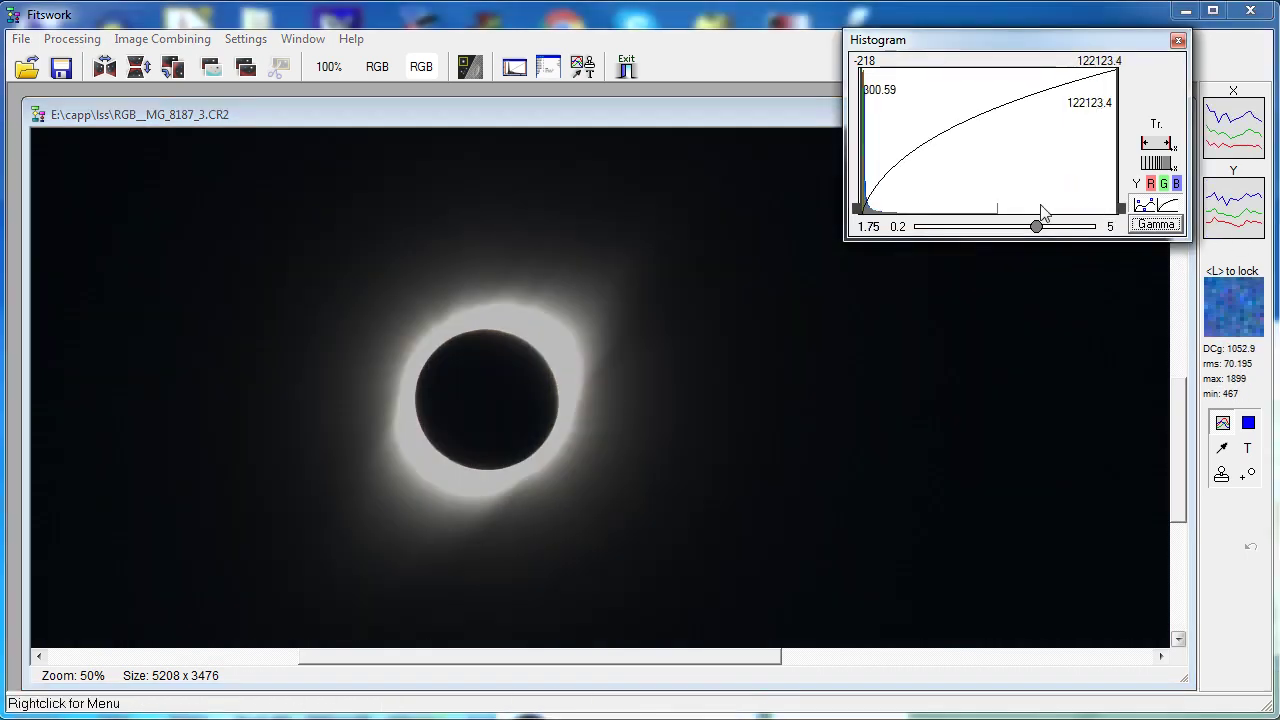
{"action": "left_click_drag", "start_coordinate": [1120, 210], "coordinate": [1220, 212]}
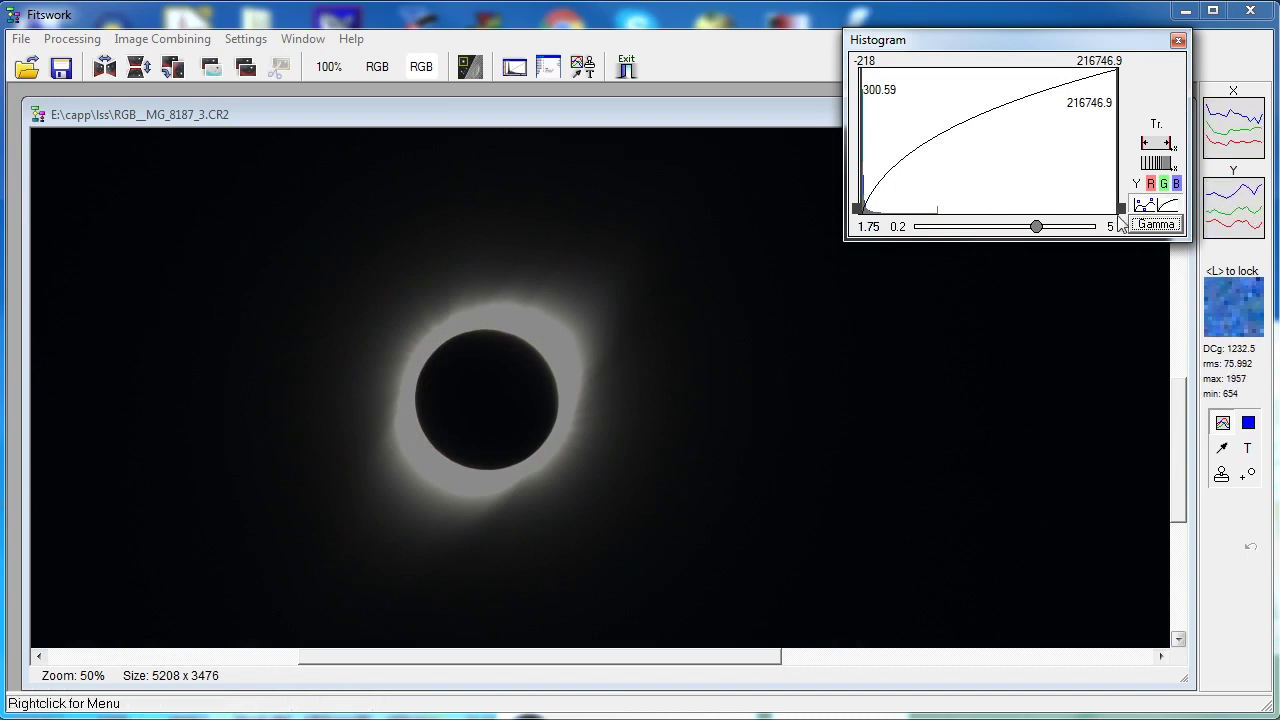
{"action": "left_click_drag", "start_coordinate": [1121, 210], "coordinate": [943, 213]}
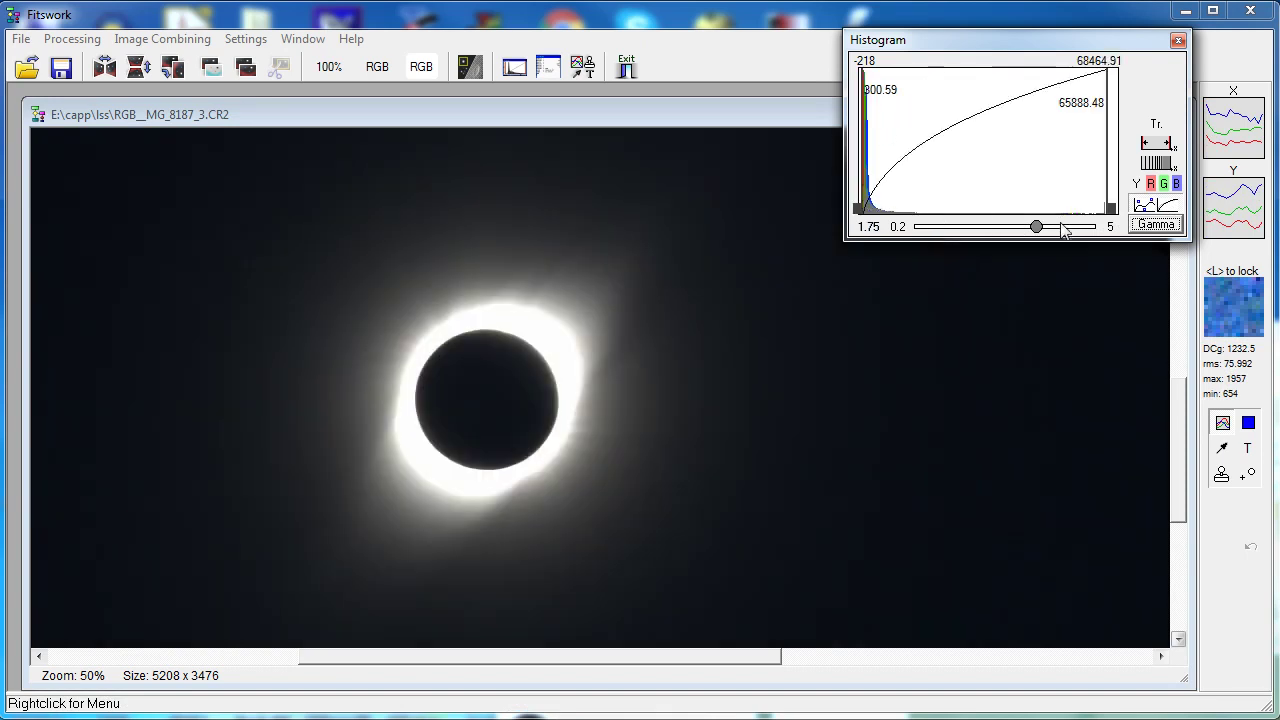
{"action": "left_click_drag", "start_coordinate": [1043, 232], "coordinate": [1051, 234]}
Cut off a 2312 x 1842 pixel area centred roughly on the eclipse and corona as a new image.
{"action": "scroll", "coordinate": [651, 343], "scroll_direction": "down", "scroll_amount": 1}
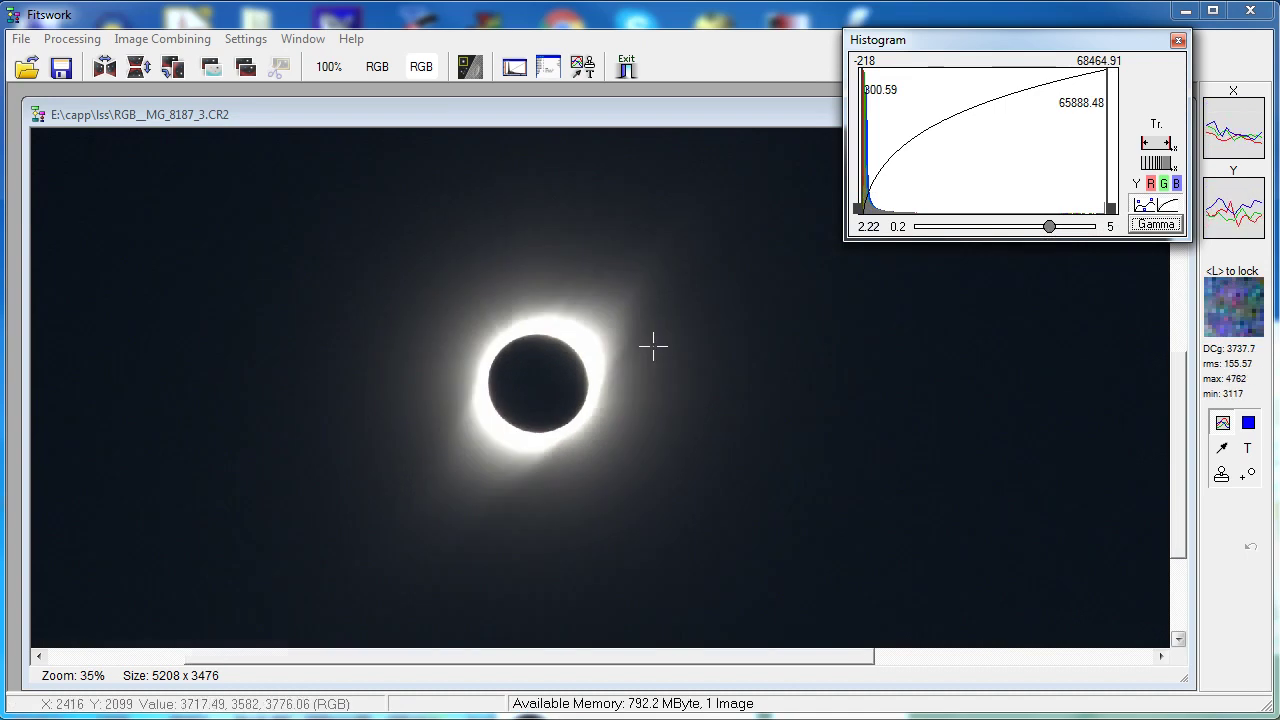
{"action": "scroll", "coordinate": [651, 343], "scroll_direction": "down", "scroll_amount": 1}
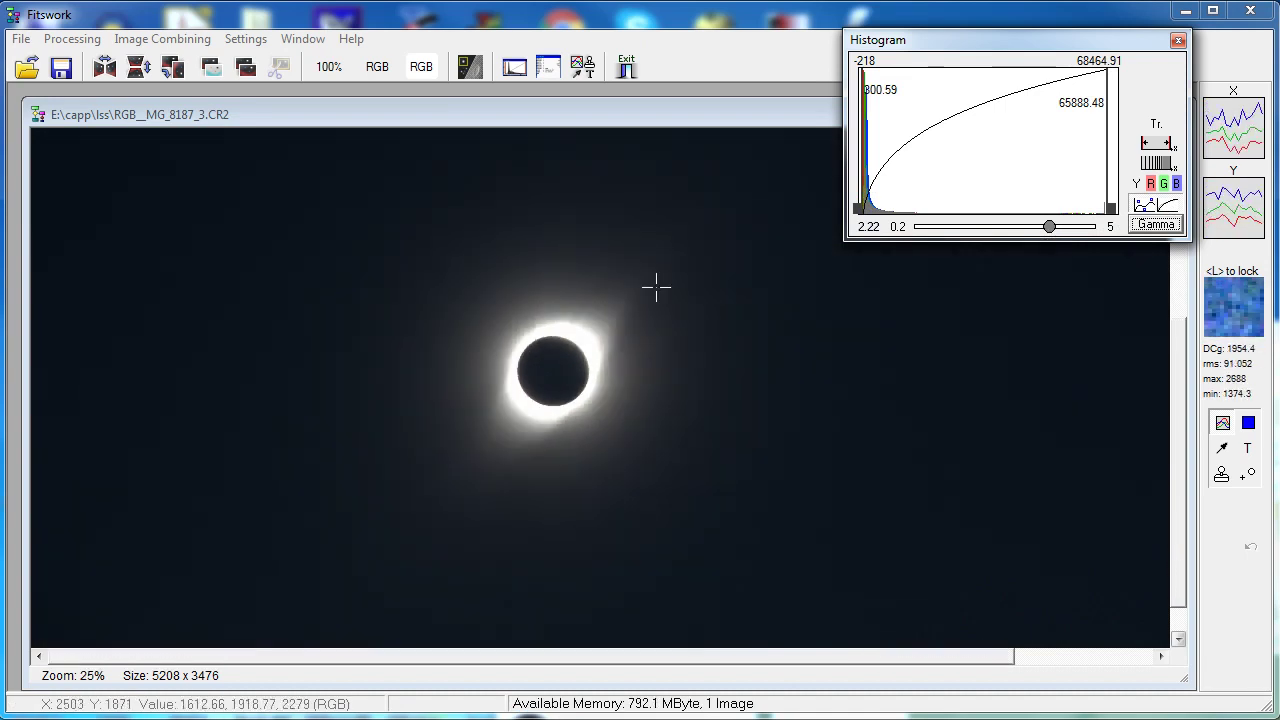
{"action": "scroll", "coordinate": [654, 286], "scroll_direction": "down", "scroll_amount": 1}
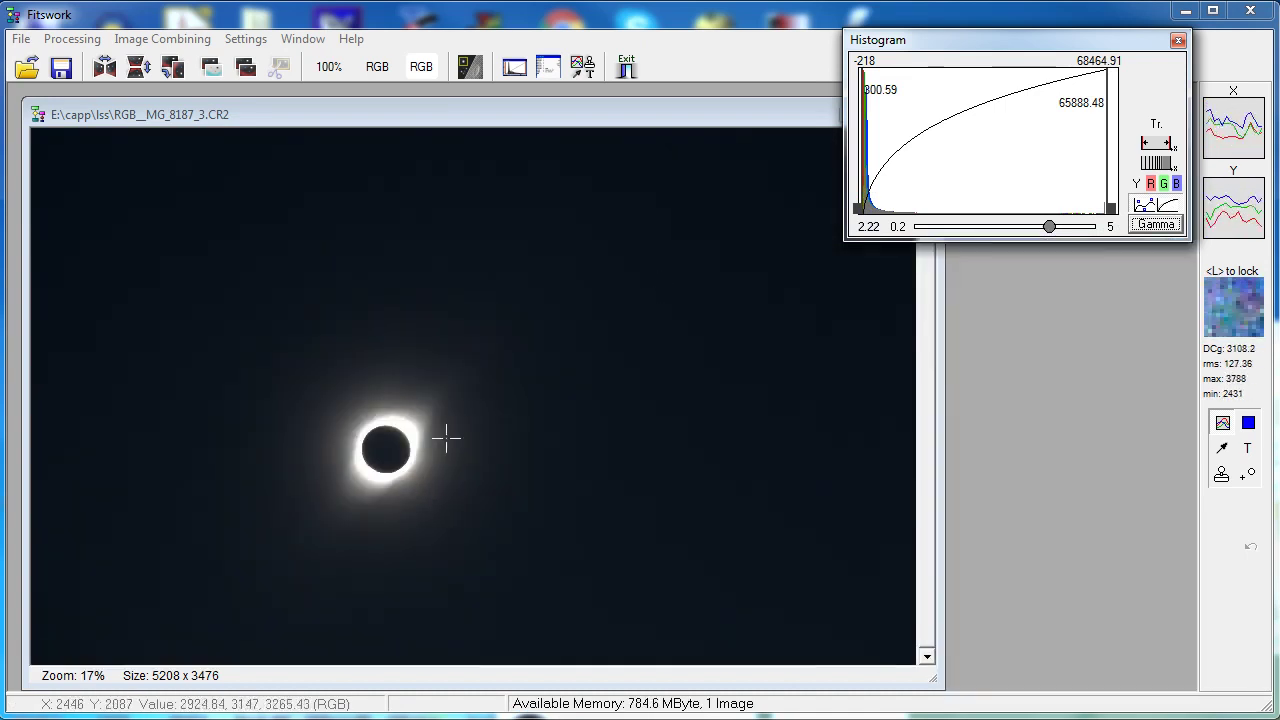
{"action": "left_click_drag", "start_coordinate": [184, 250], "coordinate": [580, 566]}
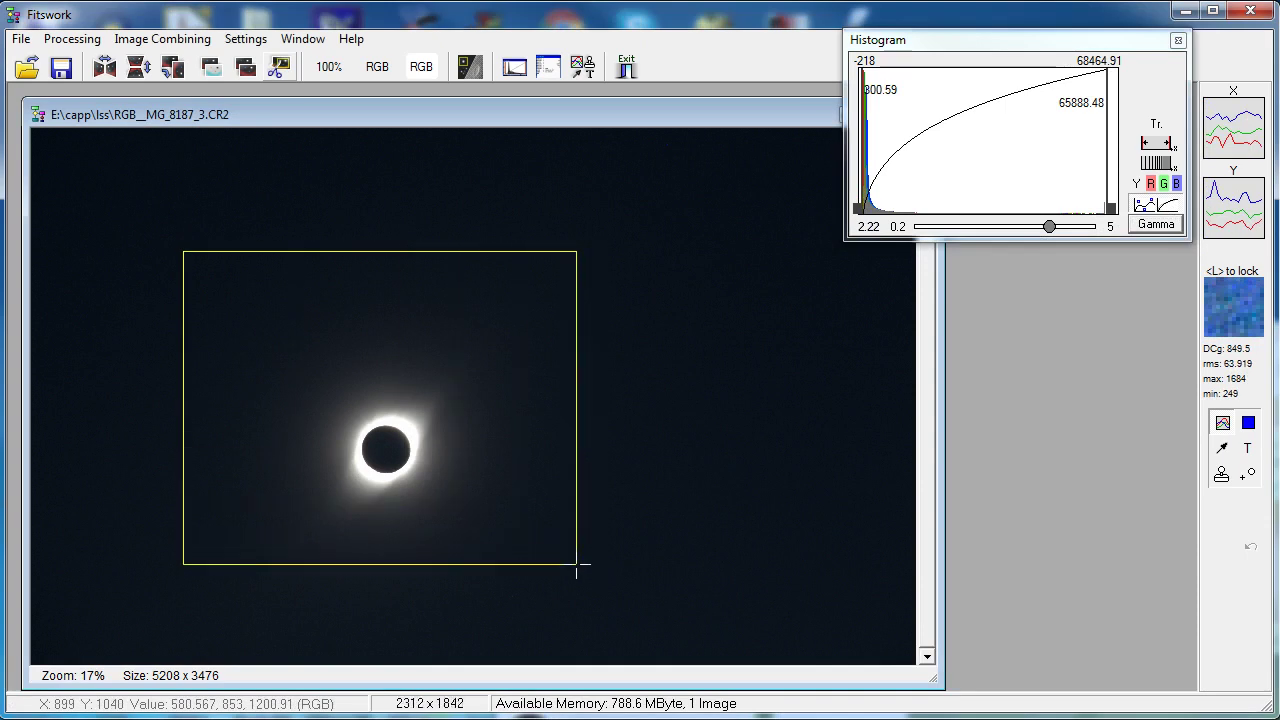
{"action": "left_click_drag", "start_coordinate": [529, 517], "coordinate": [534, 551]}
{"action": "left_click", "coordinate": [283, 63]}
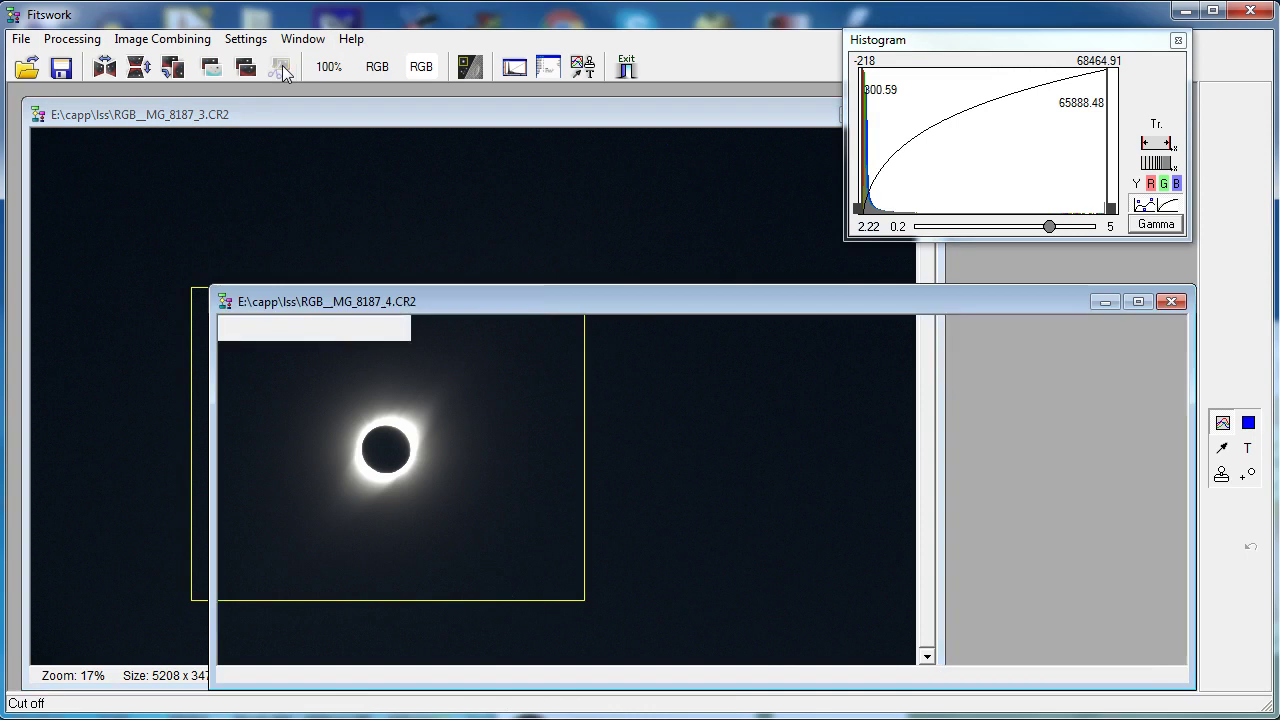
Close the uncropped RGB__MG_8187_3.CR2 image and reposition the cropped image's window with the eclipse in view.
{"action": "left_click", "coordinate": [42, 115]}
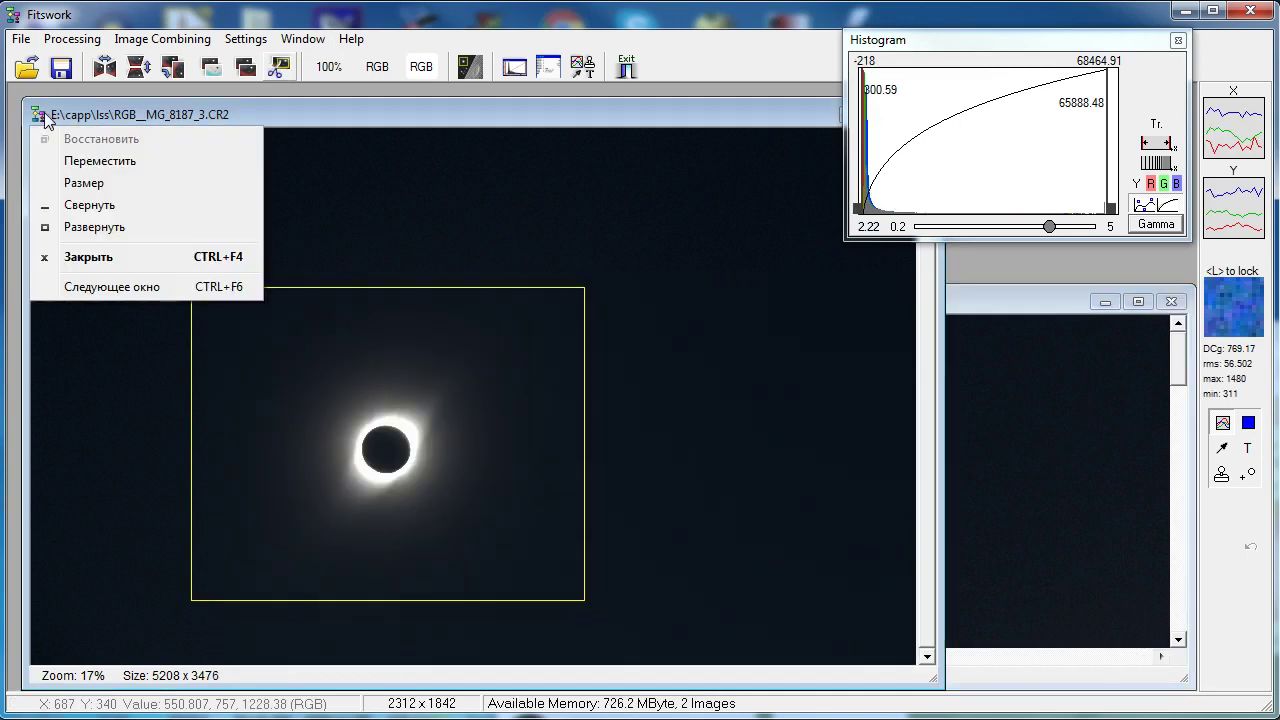
{"action": "left_click", "coordinate": [44, 117]}
{"action": "left_click_drag", "start_coordinate": [409, 303], "coordinate": [270, 132]}
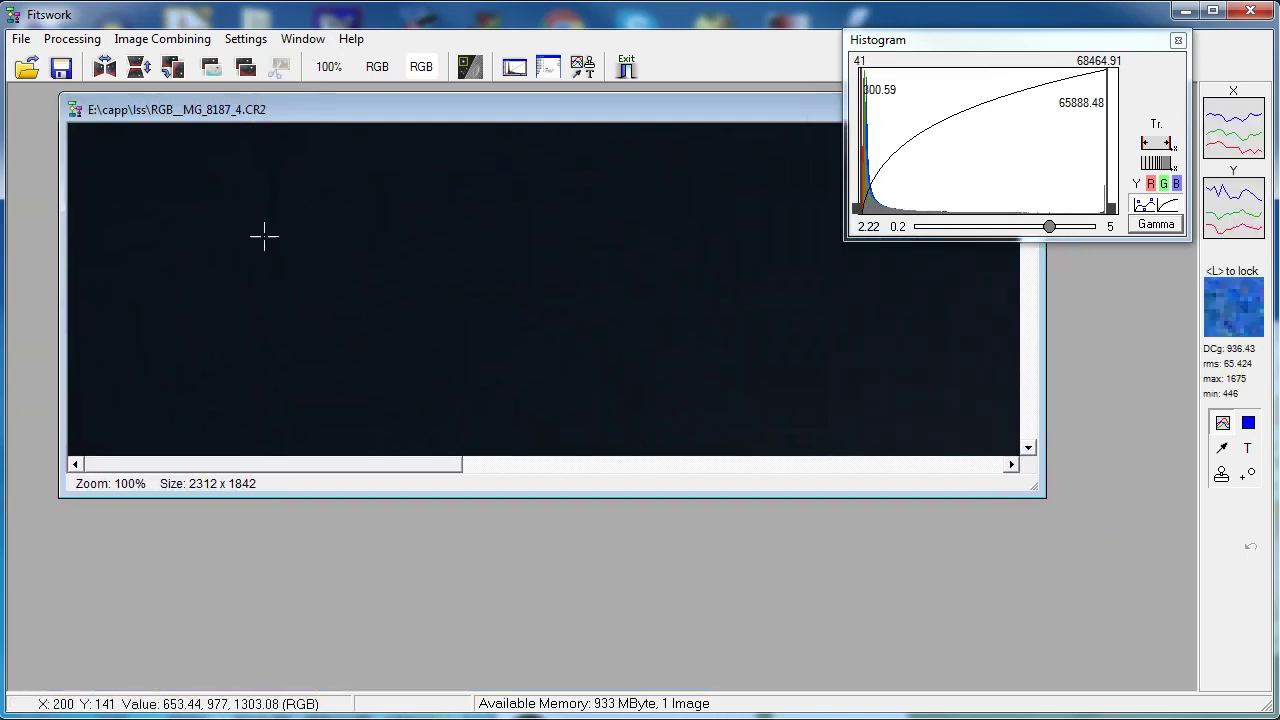
{"action": "scroll", "coordinate": [271, 277], "scroll_direction": "down", "scroll_amount": 4}
{"action": "scroll", "coordinate": [271, 277], "scroll_direction": "up", "scroll_amount": 1}
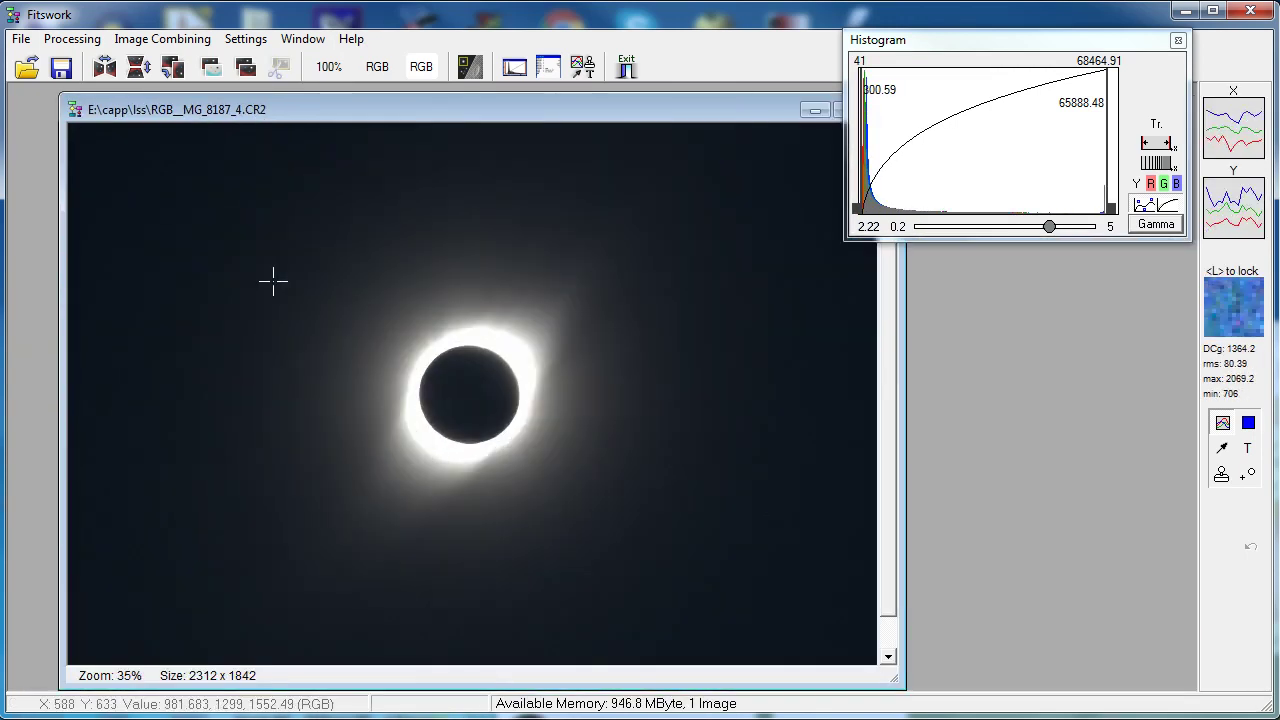
{"action": "scroll", "coordinate": [271, 277], "scroll_direction": "up", "scroll_amount": 1}
Resize the cropped image by a factor of 0.7 in both directions, with Keep Proportion on and Lanczos3 interpolation.
{"action": "left_click", "coordinate": [150, 42]}
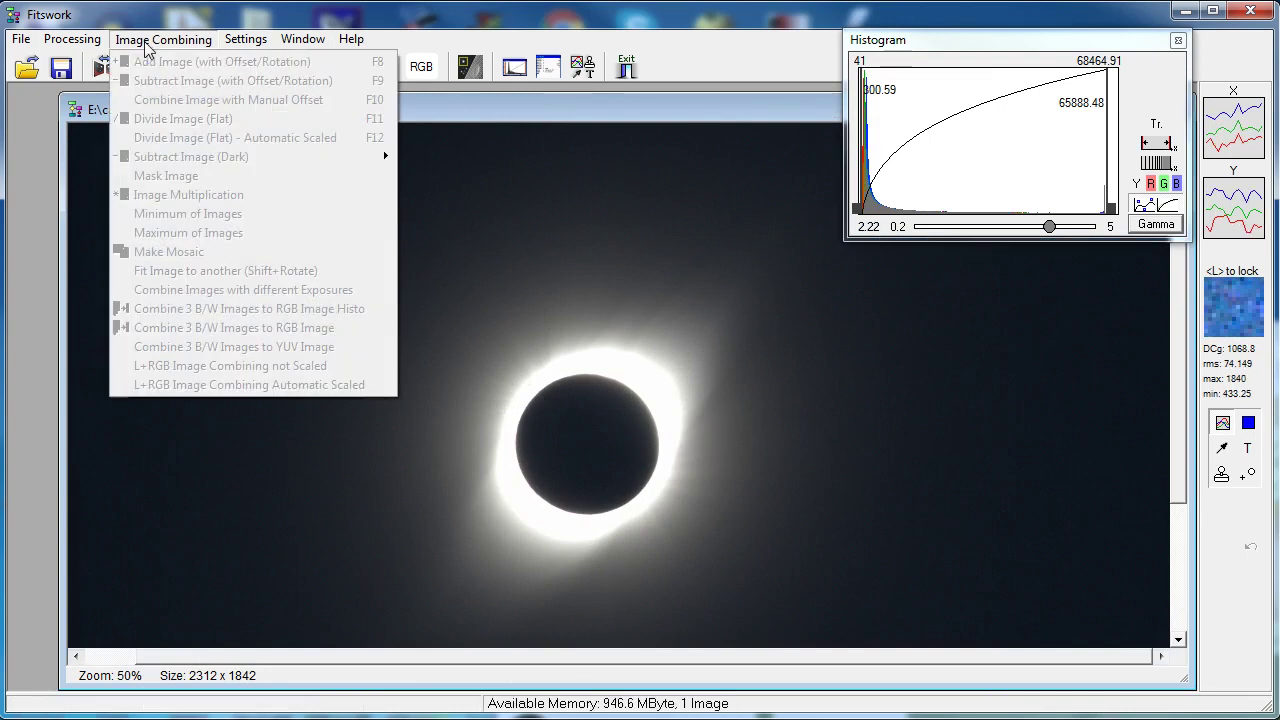
{"action": "mouse_move", "coordinate": [72, 39]}
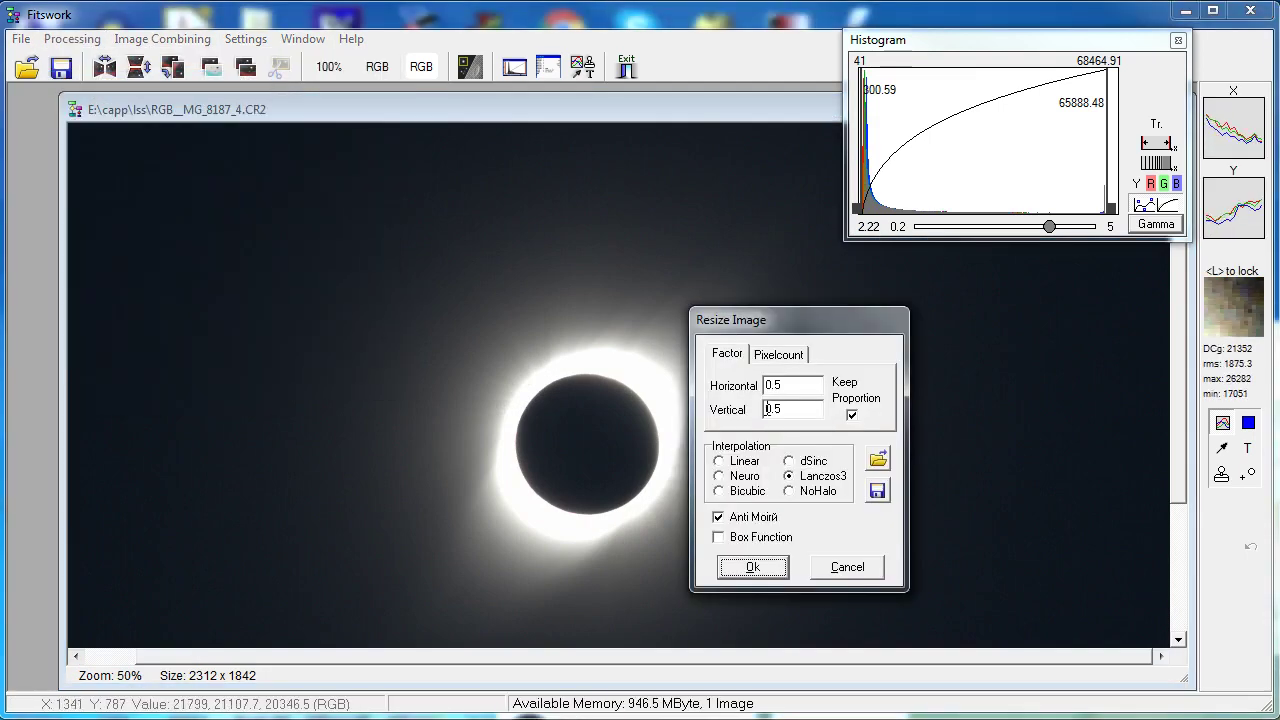
{"action": "left_click", "coordinate": [800, 360]}
{"action": "left_click", "coordinate": [738, 358]}
{"action": "left_click", "coordinate": [796, 388]}
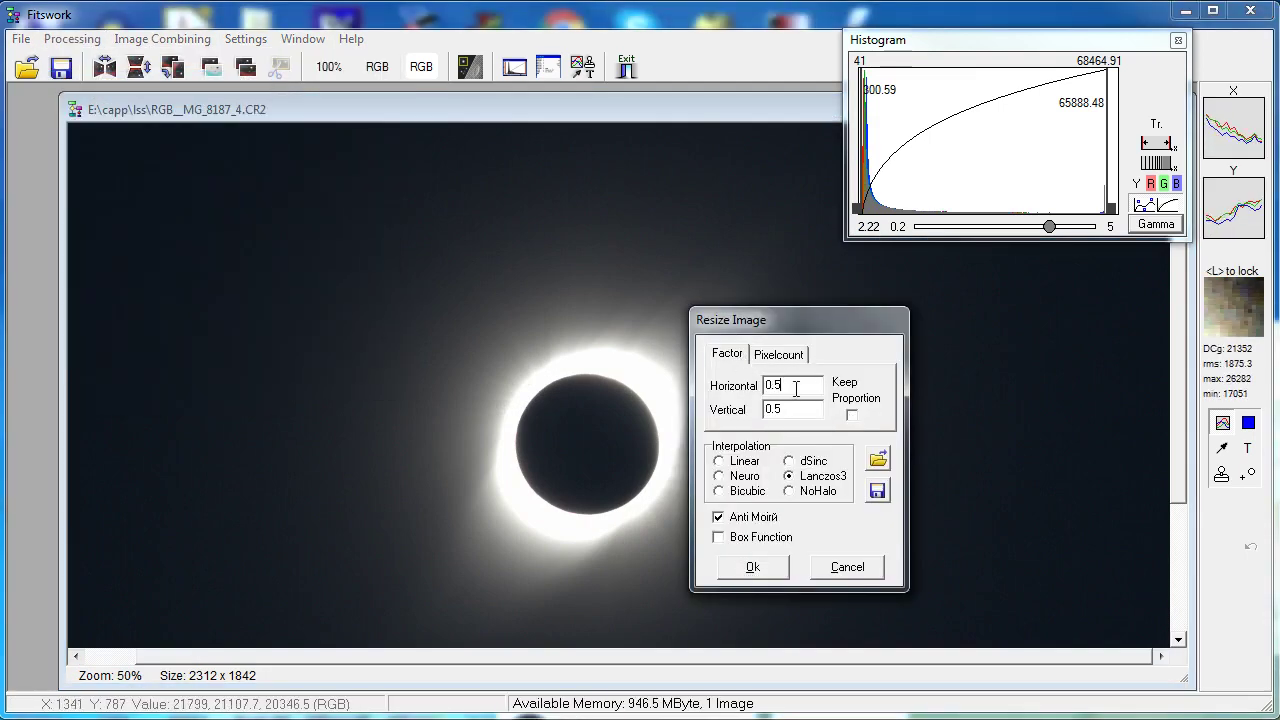
{"action": "key", "text": "BackSpace"}
{"action": "type", "text": "7"}
{"action": "left_click", "coordinate": [852, 415]}
{"action": "left_click", "coordinate": [770, 568]}
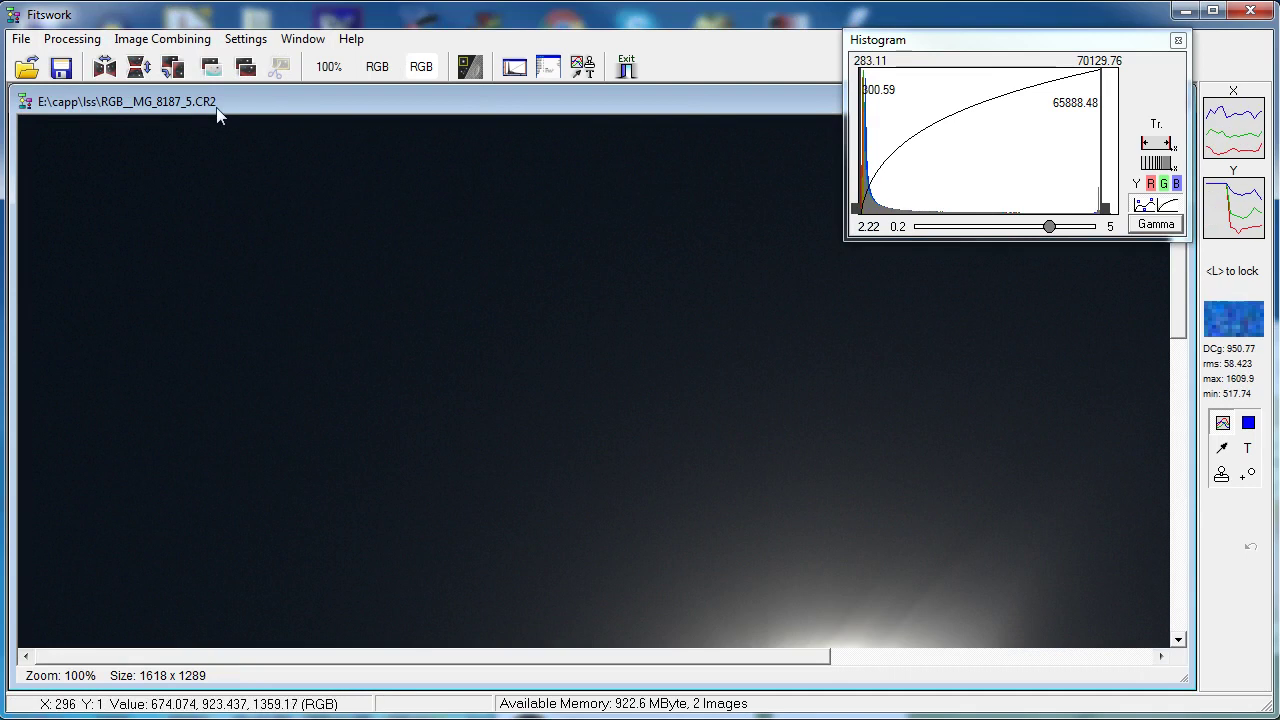
Shift the resized image's window aside and close the unresized RGB__MG_8187_4.CR2 crop.
{"action": "left_click_drag", "start_coordinate": [216, 107], "coordinate": [153, 104]}
{"action": "left_click", "coordinate": [68, 111]}
{"action": "double_click", "coordinate": [68, 111]}
Lower the resized image's histogram gamma, trying 1.20 before setting it to 1.57.
{"action": "scroll", "coordinate": [154, 189], "scroll_direction": "down", "scroll_amount": 2}
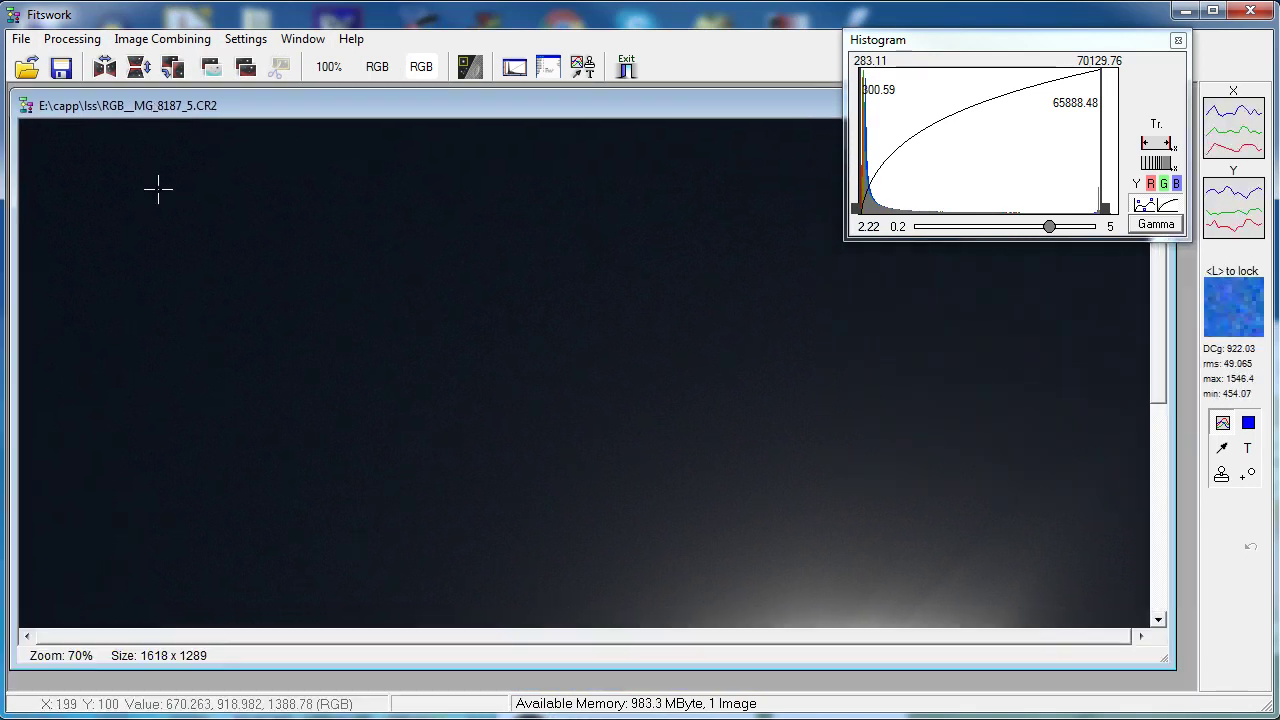
{"action": "scroll", "coordinate": [471, 414], "scroll_direction": "up", "scroll_amount": 2}
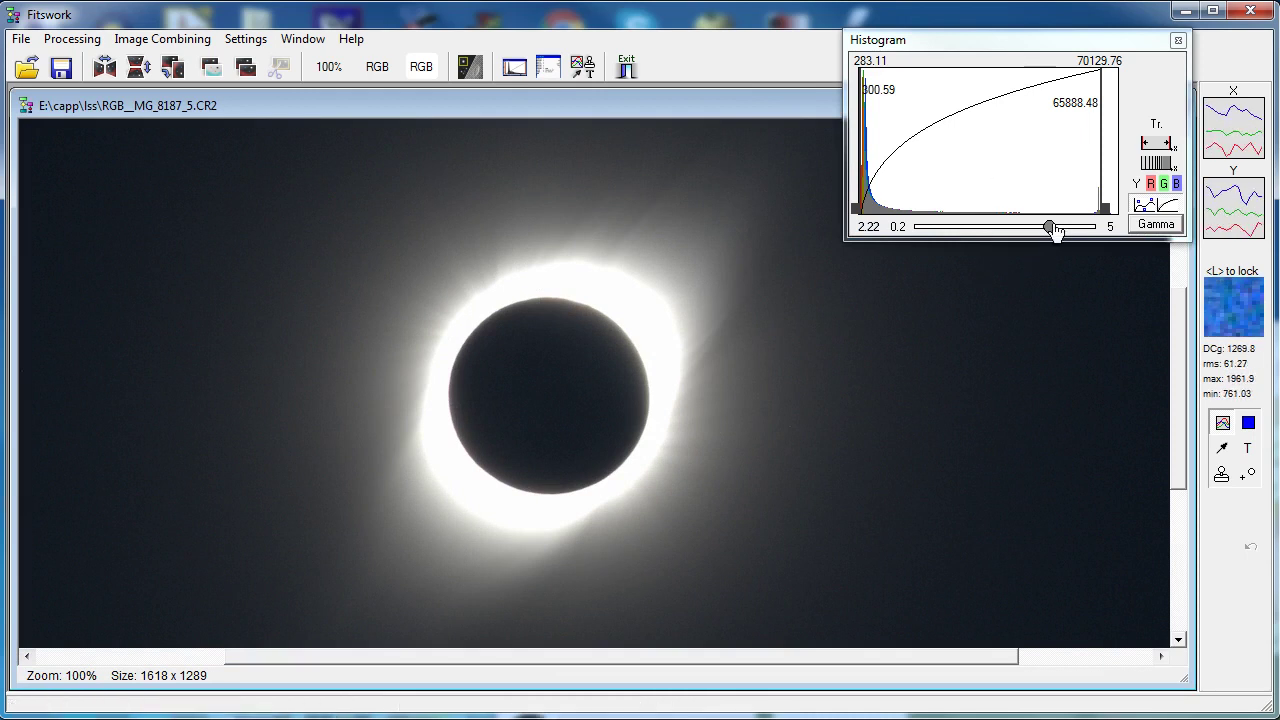
{"action": "left_click_drag", "start_coordinate": [1049, 227], "coordinate": [1014, 229]}
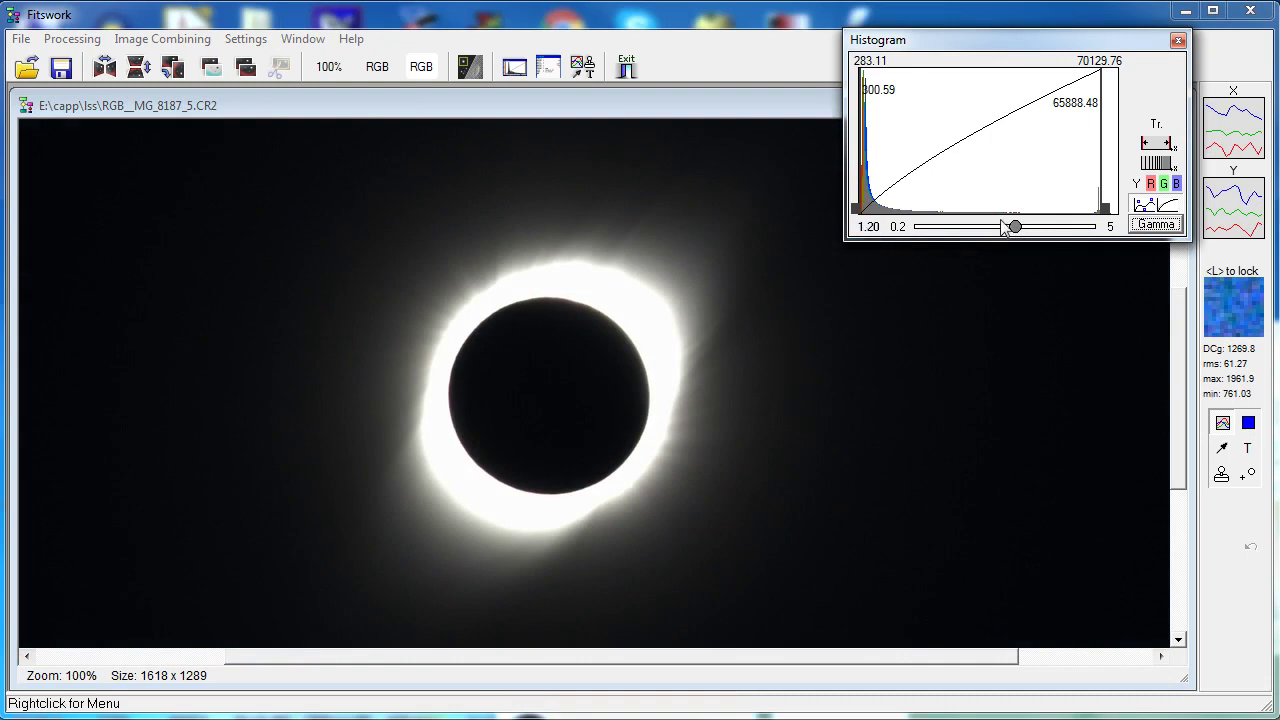
{"action": "left_click_drag", "start_coordinate": [1017, 238], "coordinate": [1029, 238]}
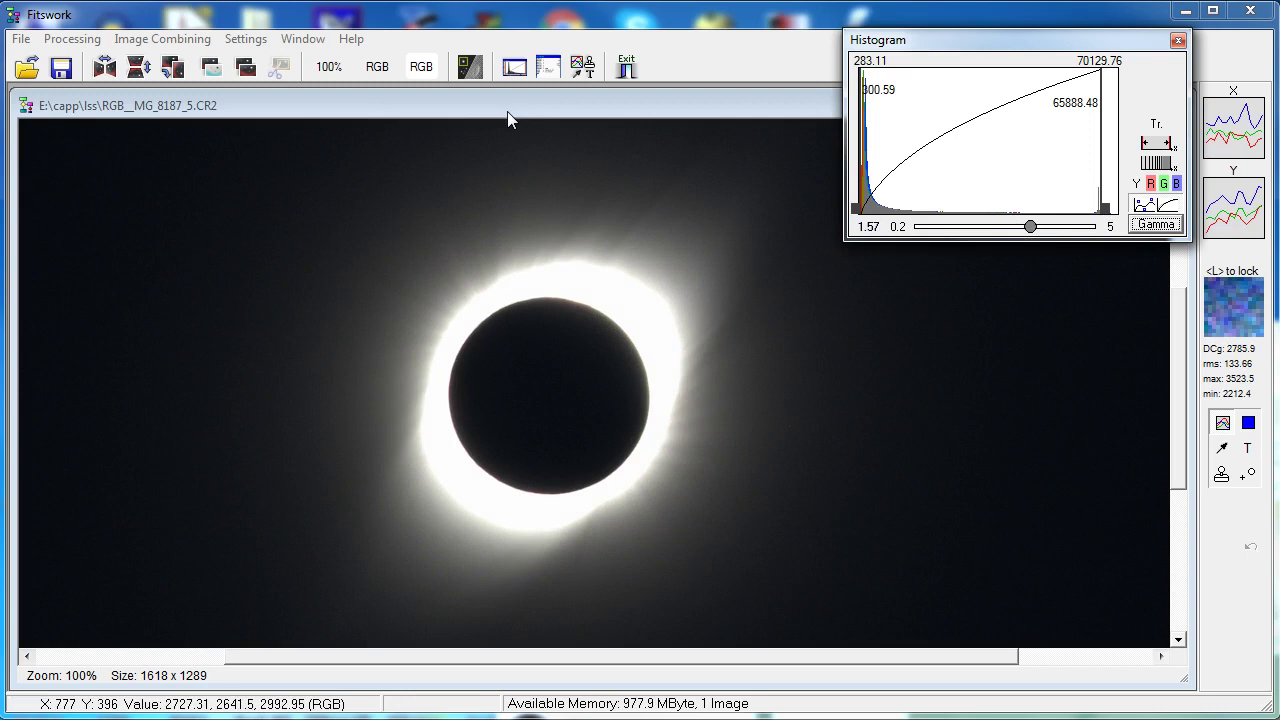
Convert the resized colour image to a black-and-white luminance image and display the eclipse at 100% zoom.
{"action": "left_click", "coordinate": [89, 44]}
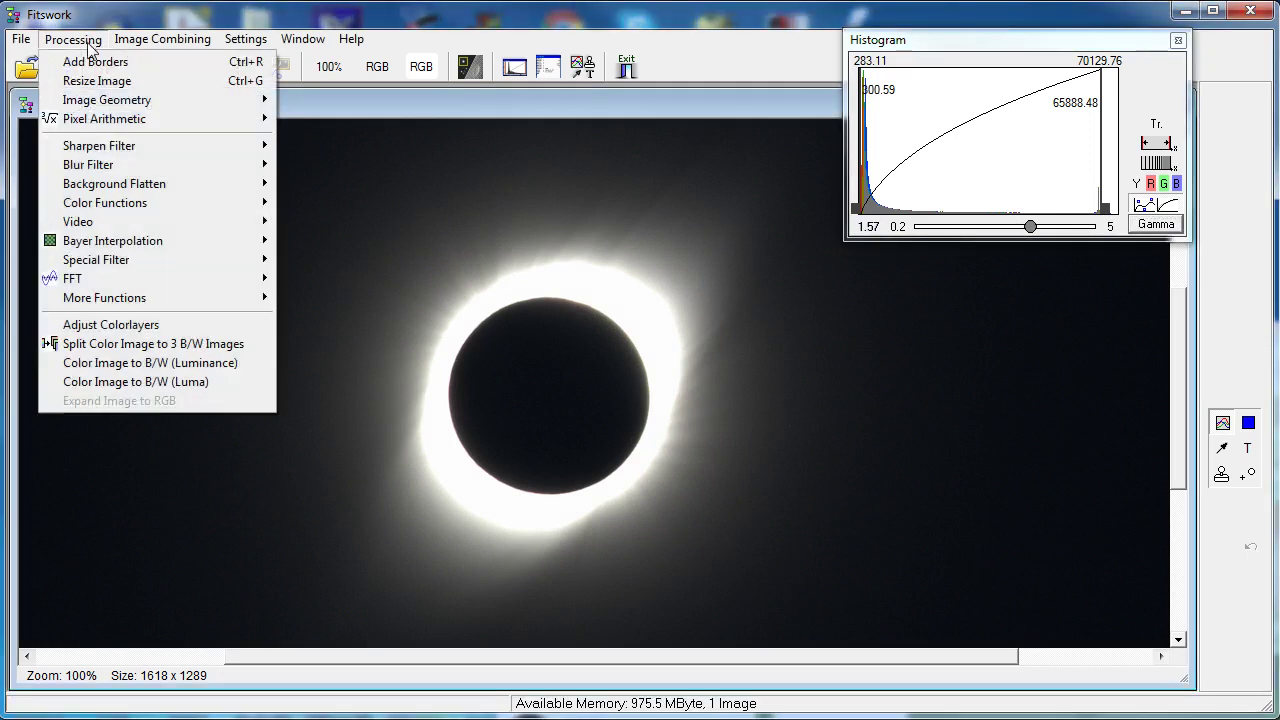
{"action": "left_click", "coordinate": [200, 367]}
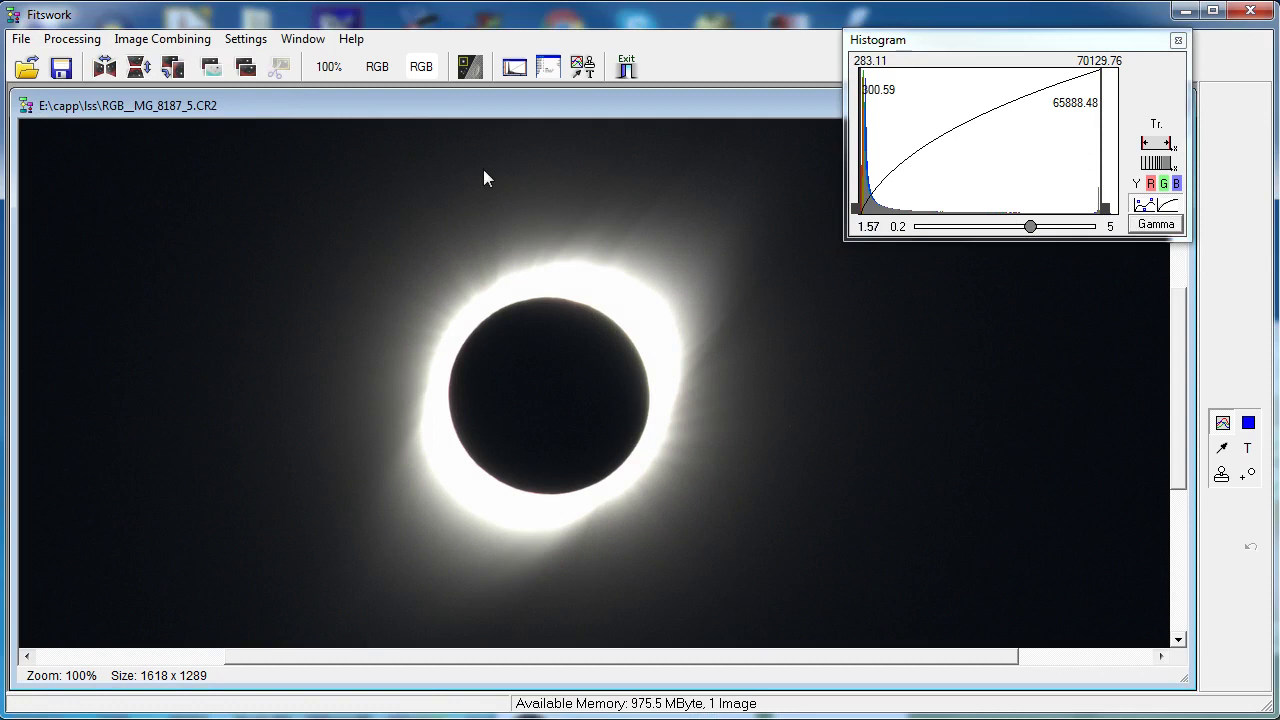
{"action": "scroll", "coordinate": [442, 122], "scroll_direction": "down", "scroll_amount": 1}
{"action": "scroll", "coordinate": [449, 254], "scroll_direction": "up", "scroll_amount": 1}
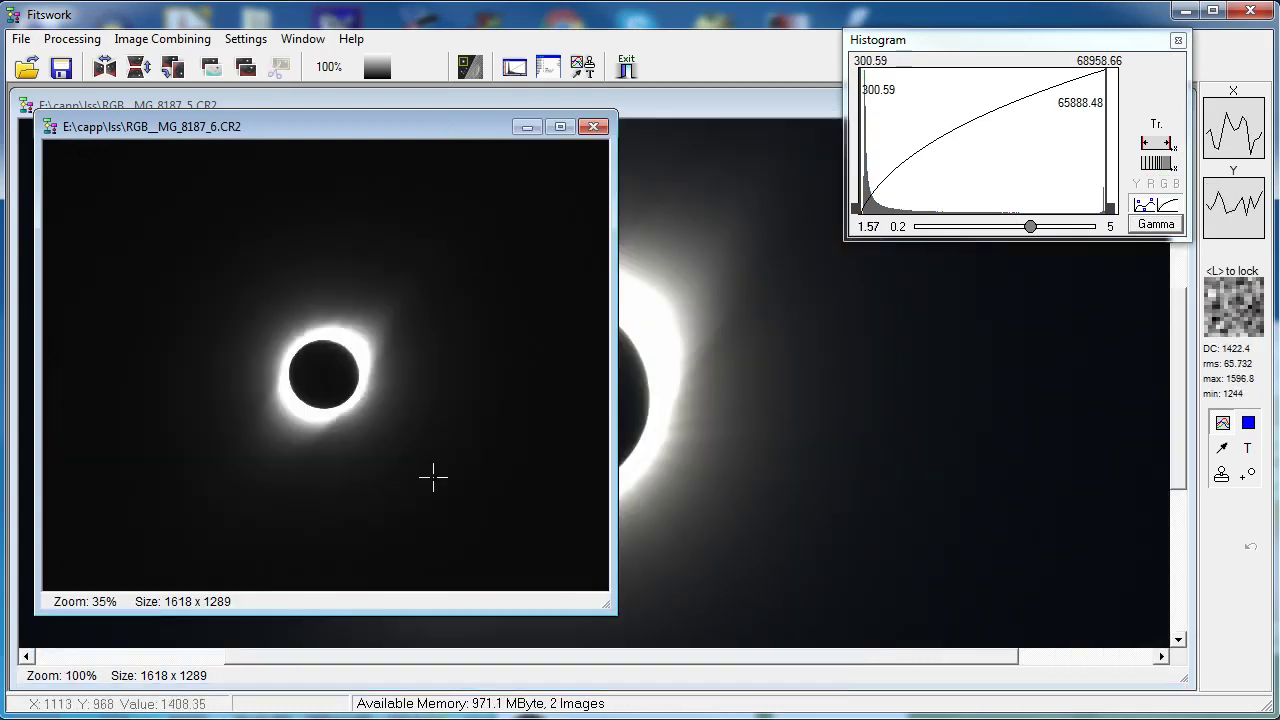
{"action": "scroll", "coordinate": [608, 250], "scroll_direction": "up", "scroll_amount": 1}
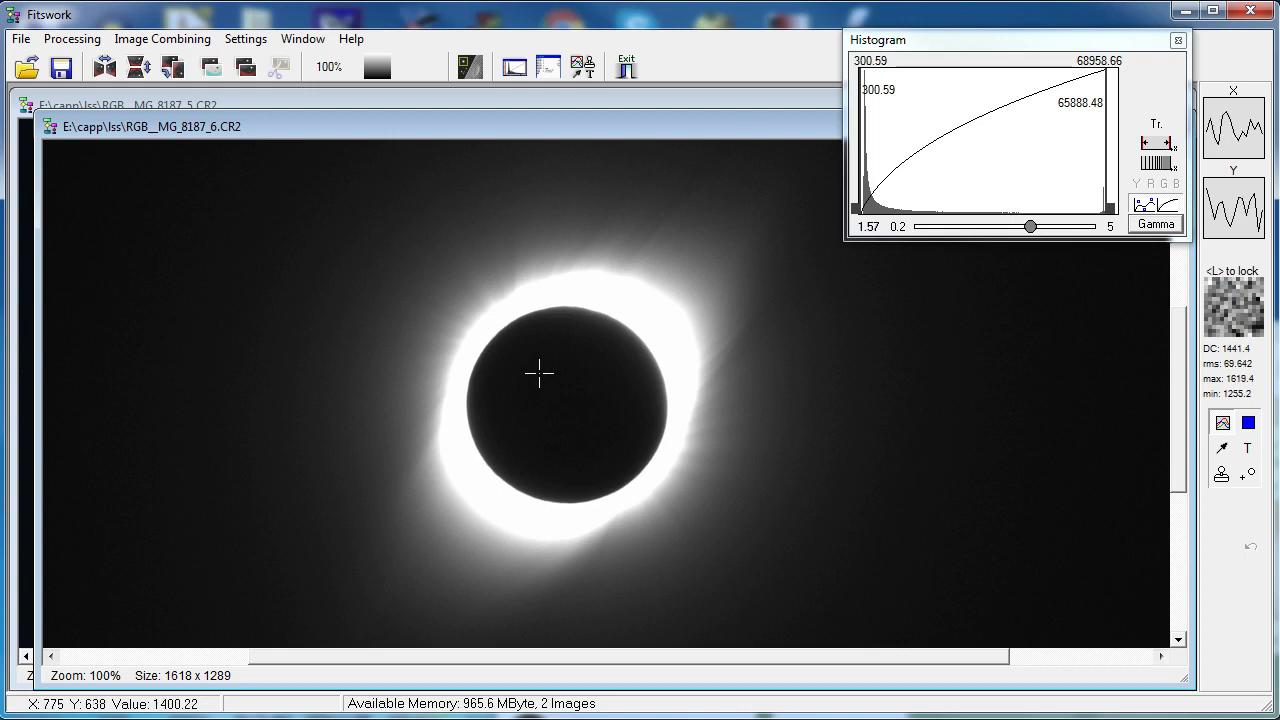
Mark the centre of the dark lunar disc in the black-and-white image as the filter's reference point.
{"action": "scroll", "coordinate": [539, 373], "scroll_direction": "down", "scroll_amount": 1}
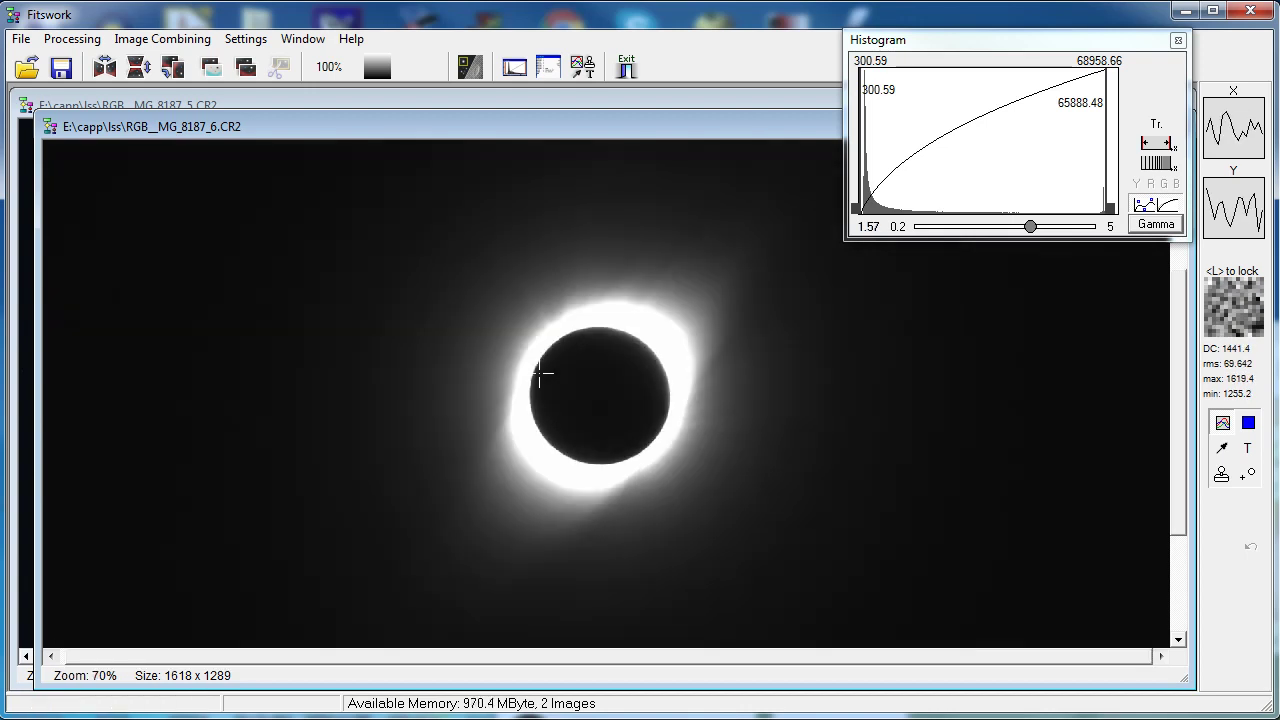
{"action": "scroll", "coordinate": [539, 373], "scroll_direction": "down", "scroll_amount": 1}
{"action": "scroll", "coordinate": [539, 373], "scroll_direction": "up", "scroll_amount": 2}
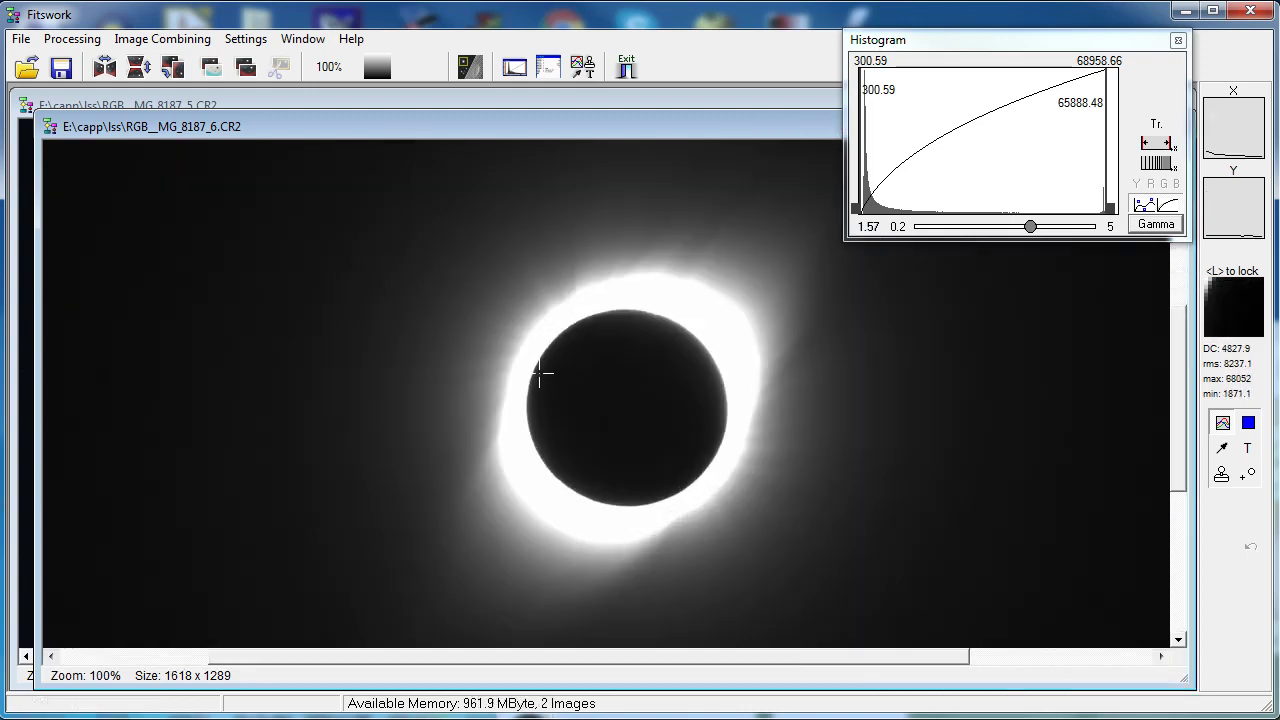
{"action": "left_click", "coordinate": [627, 406]}
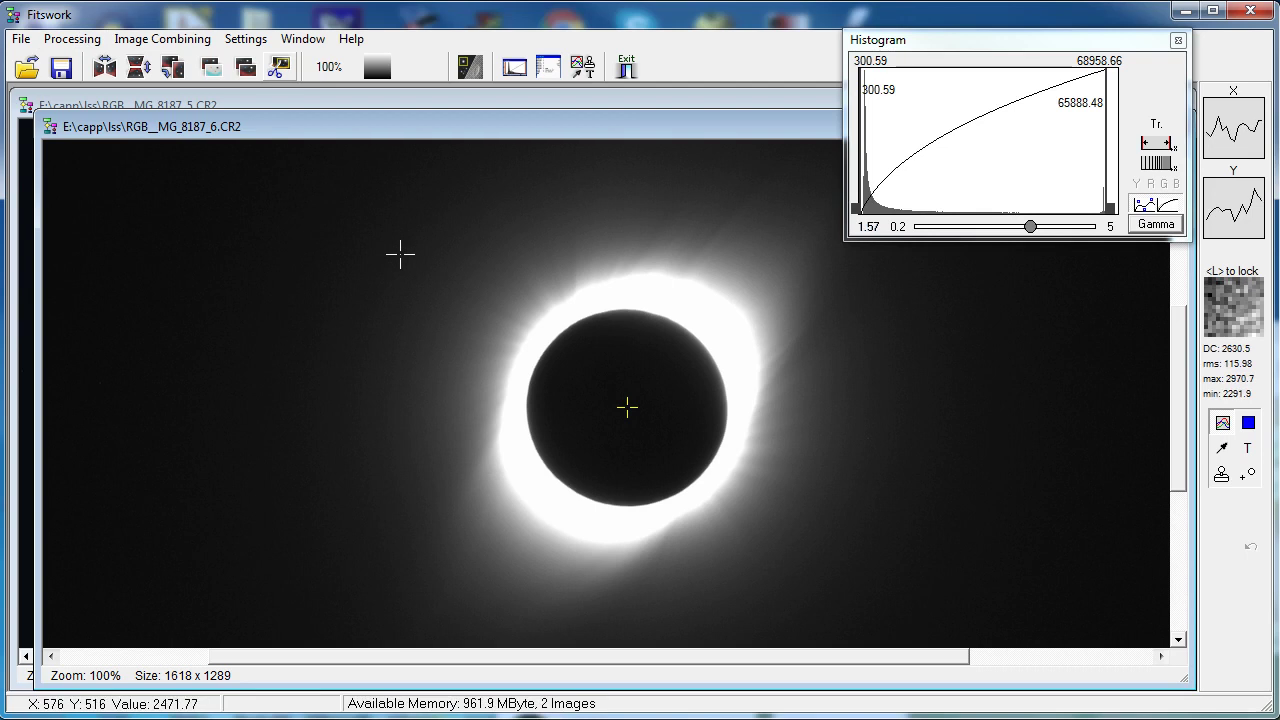
Start the Larson-Sekanina Filter on the black-and-white image and arrange its preview and settings so the corona is unobstructed.
{"action": "left_click", "coordinate": [70, 39]}
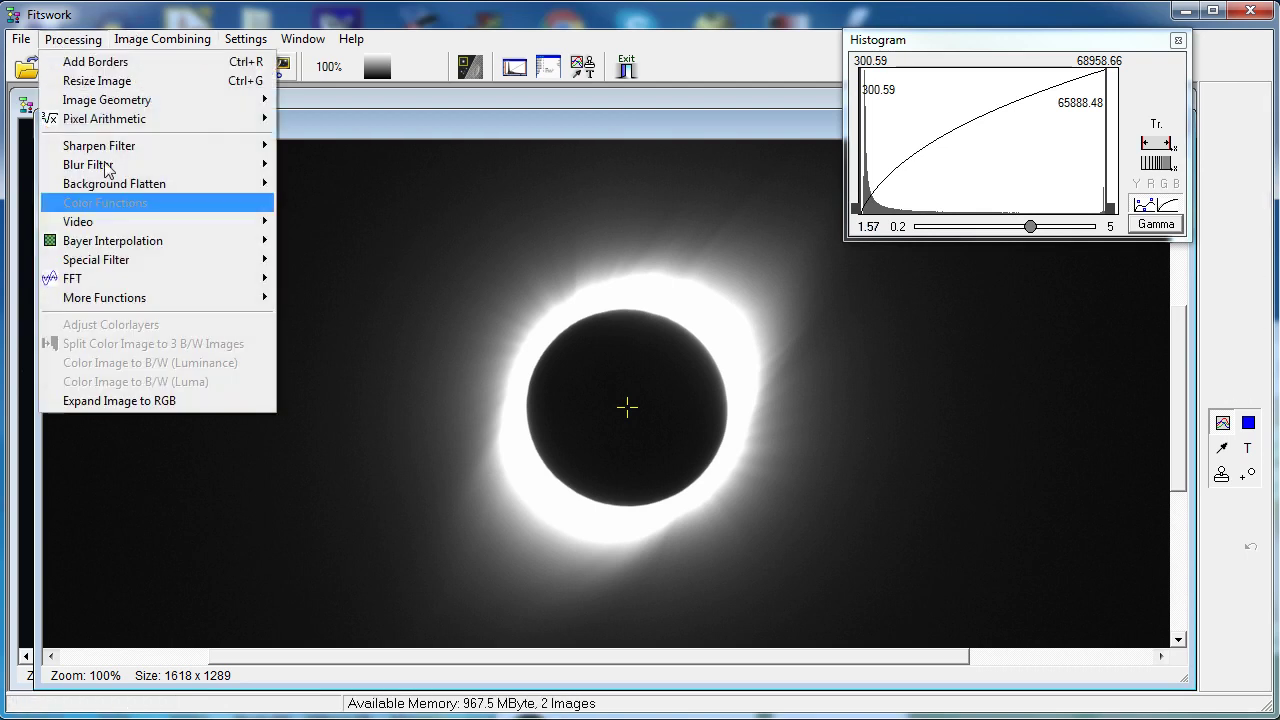
{"action": "mouse_move", "coordinate": [199, 268]}
{"action": "left_click", "coordinate": [434, 279]}
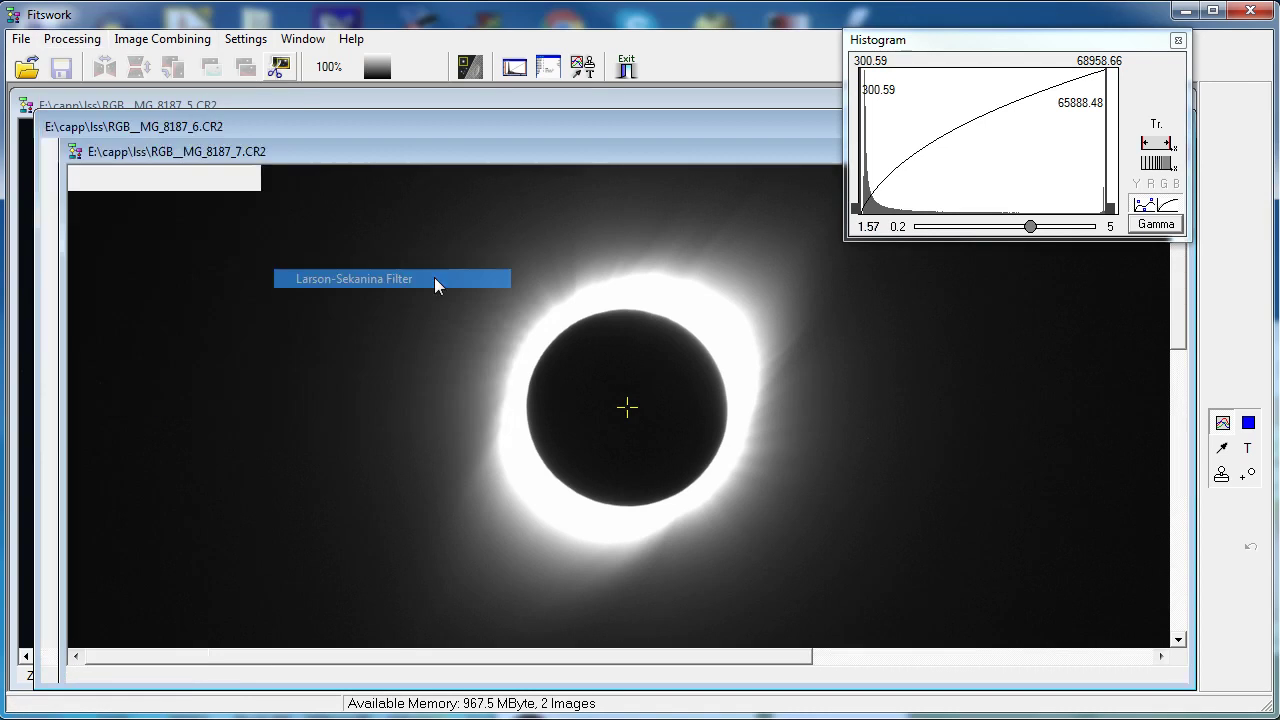
{"action": "left_click_drag", "start_coordinate": [349, 157], "coordinate": [323, 120]}
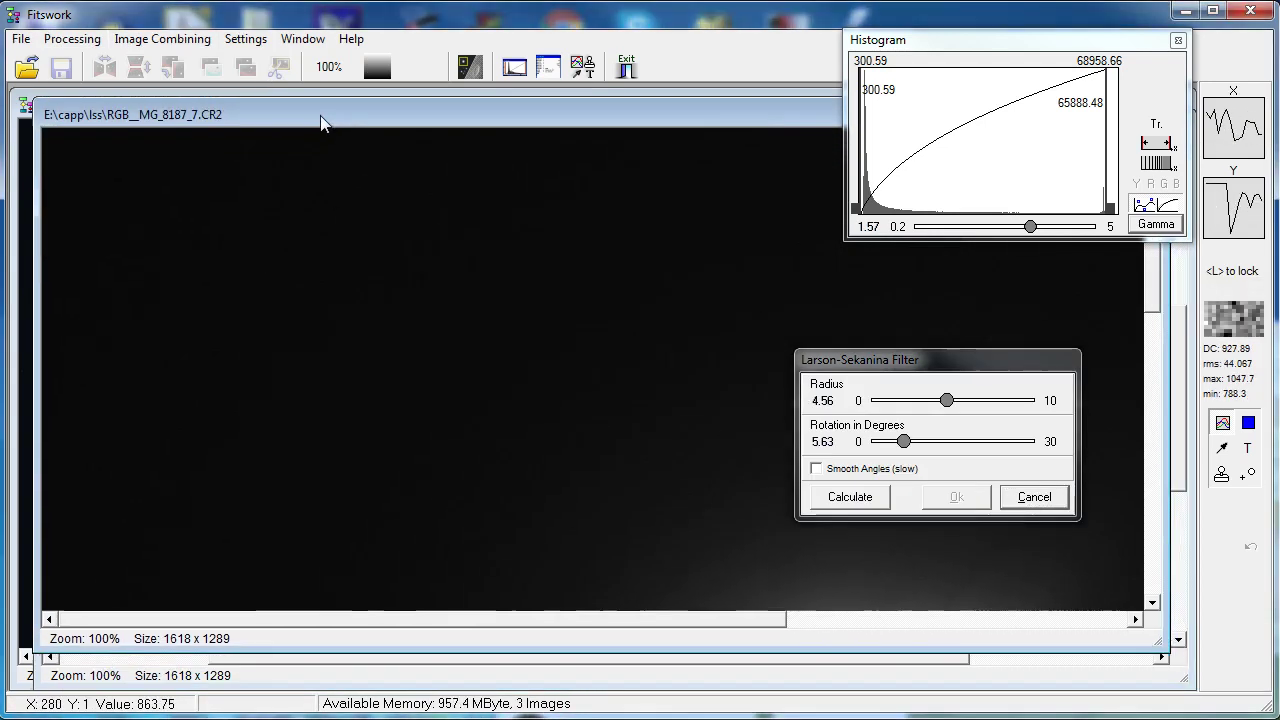
{"action": "scroll", "coordinate": [338, 305], "scroll_direction": "down", "scroll_amount": 2}
{"action": "scroll", "coordinate": [337, 400], "scroll_direction": "up", "scroll_amount": 4}
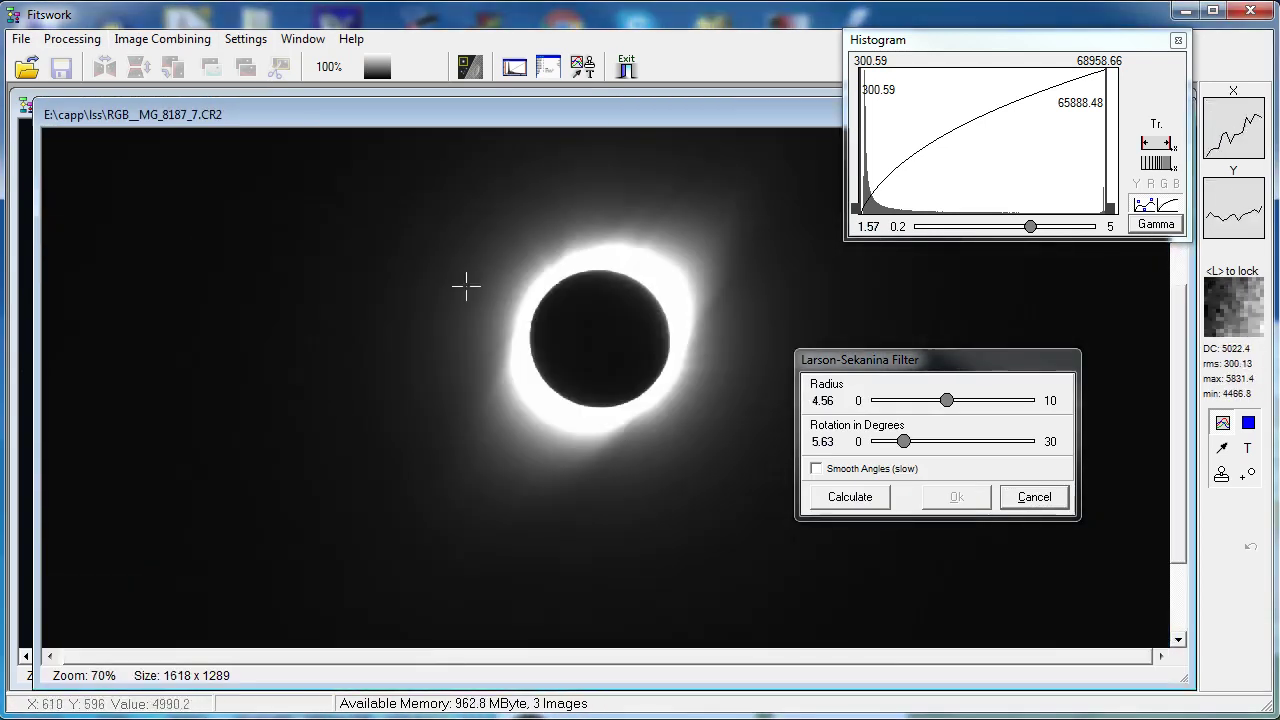
{"action": "scroll", "coordinate": [553, 268], "scroll_direction": "down", "scroll_amount": 2}
{"action": "scroll", "coordinate": [553, 268], "scroll_direction": "up", "scroll_amount": 2}
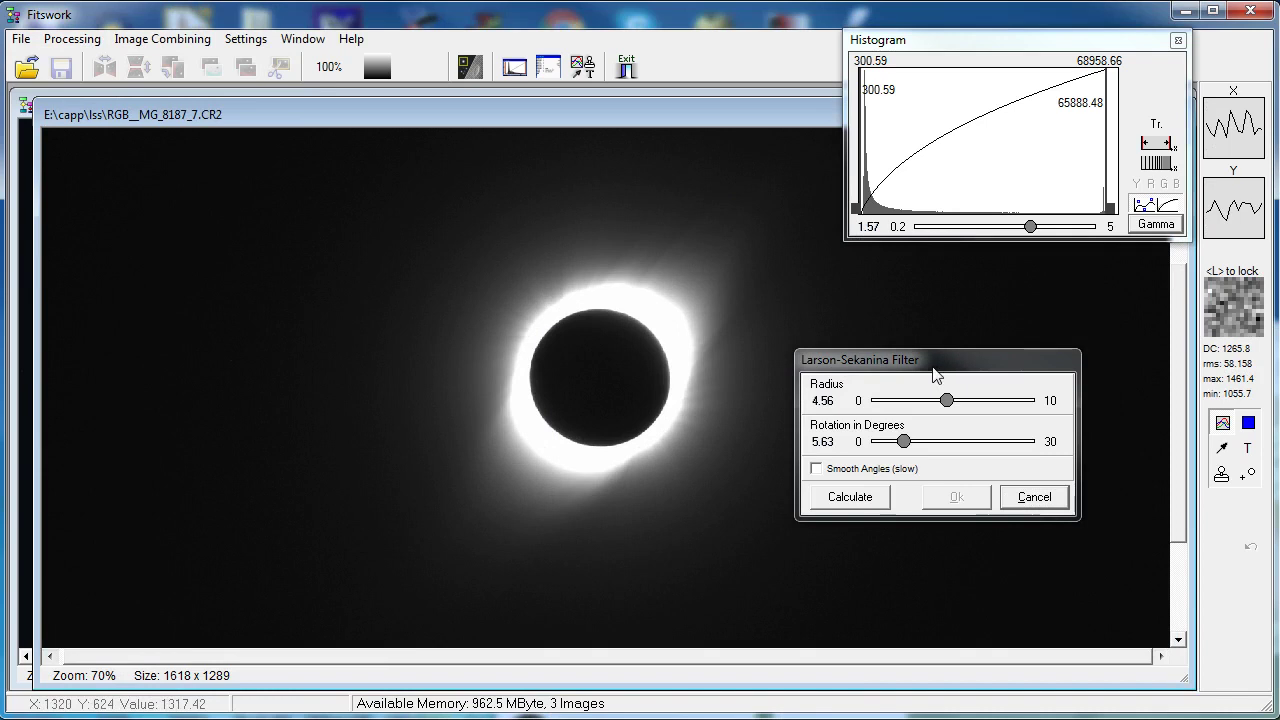
{"action": "left_click_drag", "start_coordinate": [931, 370], "coordinate": [1043, 359]}
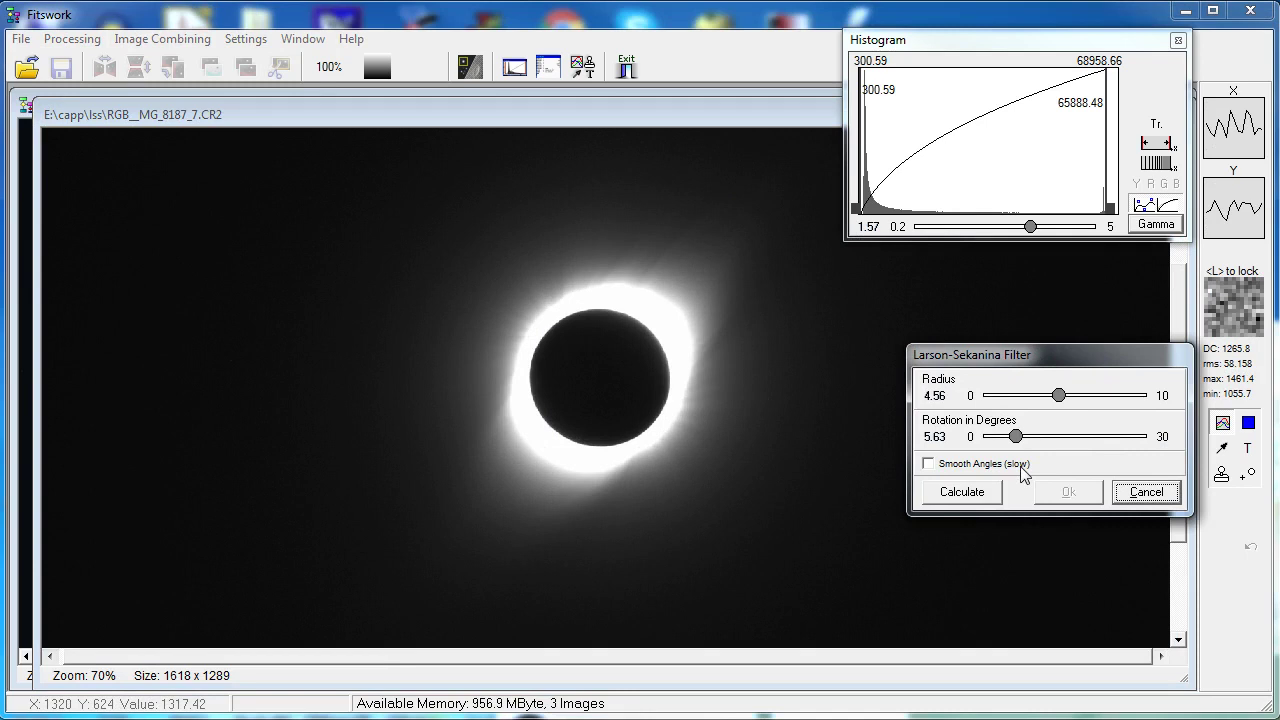
Calculate the Larson-Sekanina filter with radius 4.56 and rotation 5.63 degrees, and raise the histogram gamma to 2.26.
{"action": "left_click", "coordinate": [962, 494]}
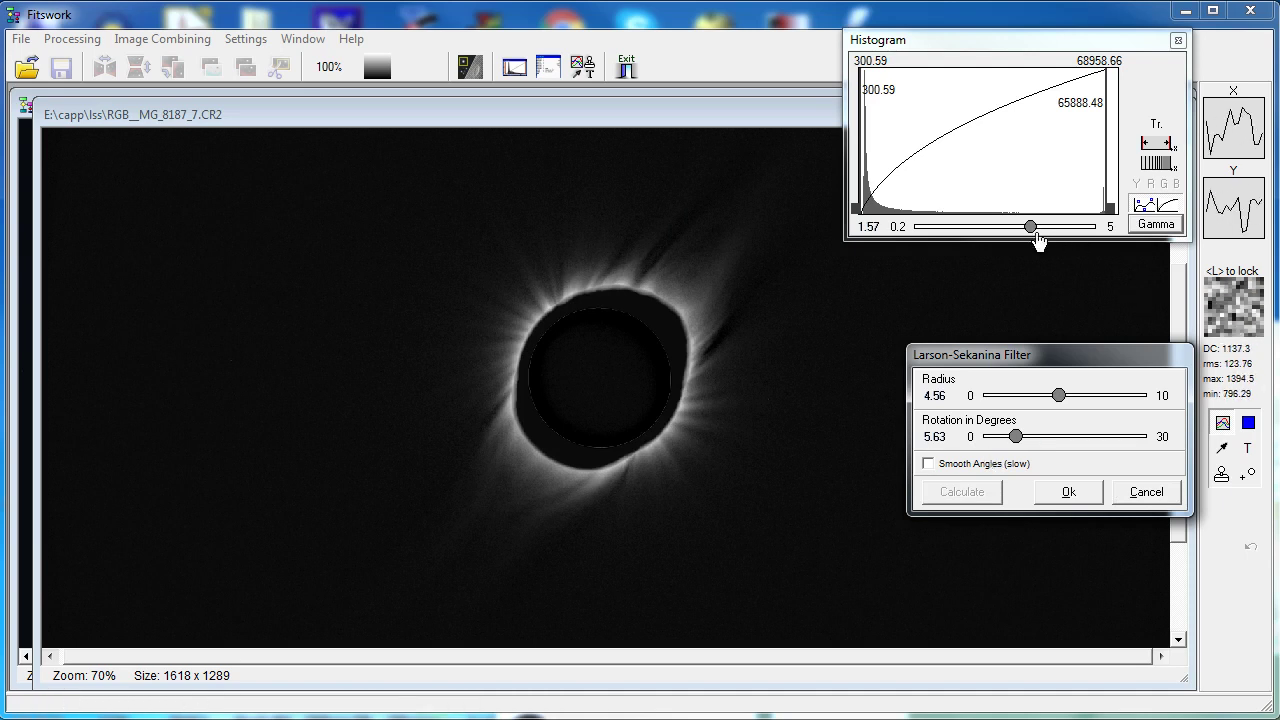
{"action": "left_click_drag", "start_coordinate": [1031, 228], "coordinate": [1050, 228]}
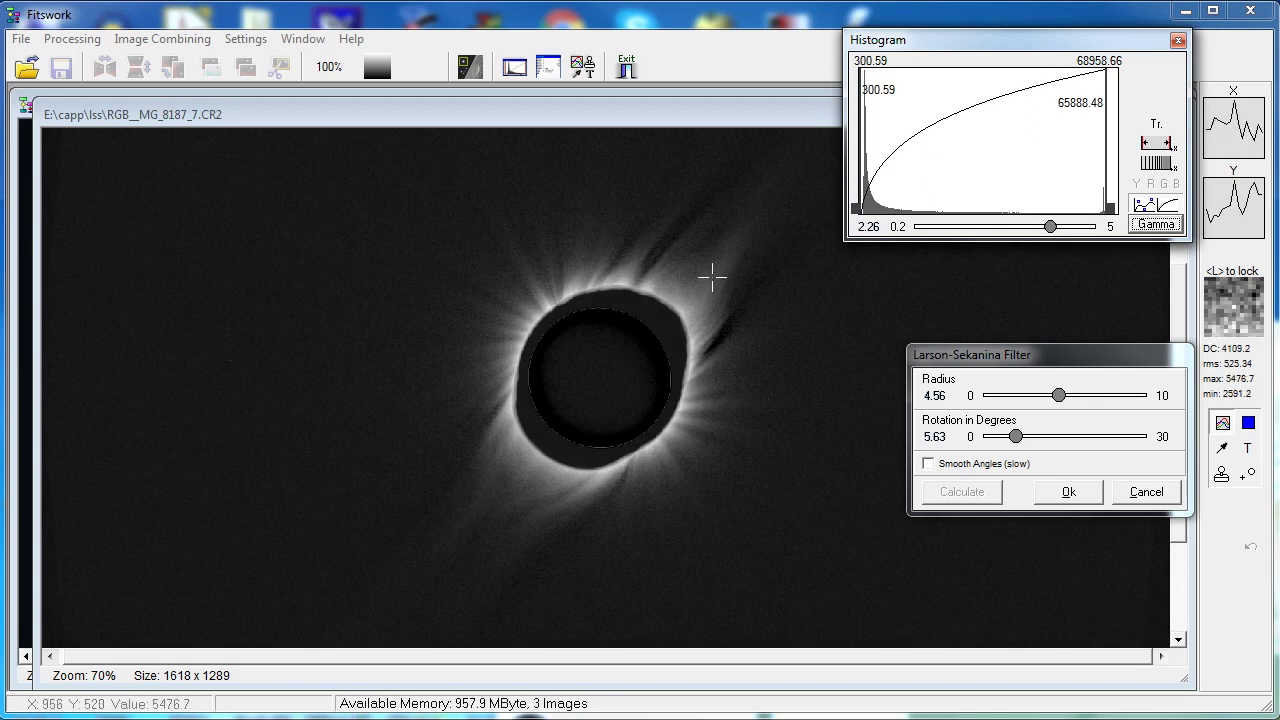
{"action": "left_click_drag", "start_coordinate": [644, 134], "coordinate": [563, 130]}
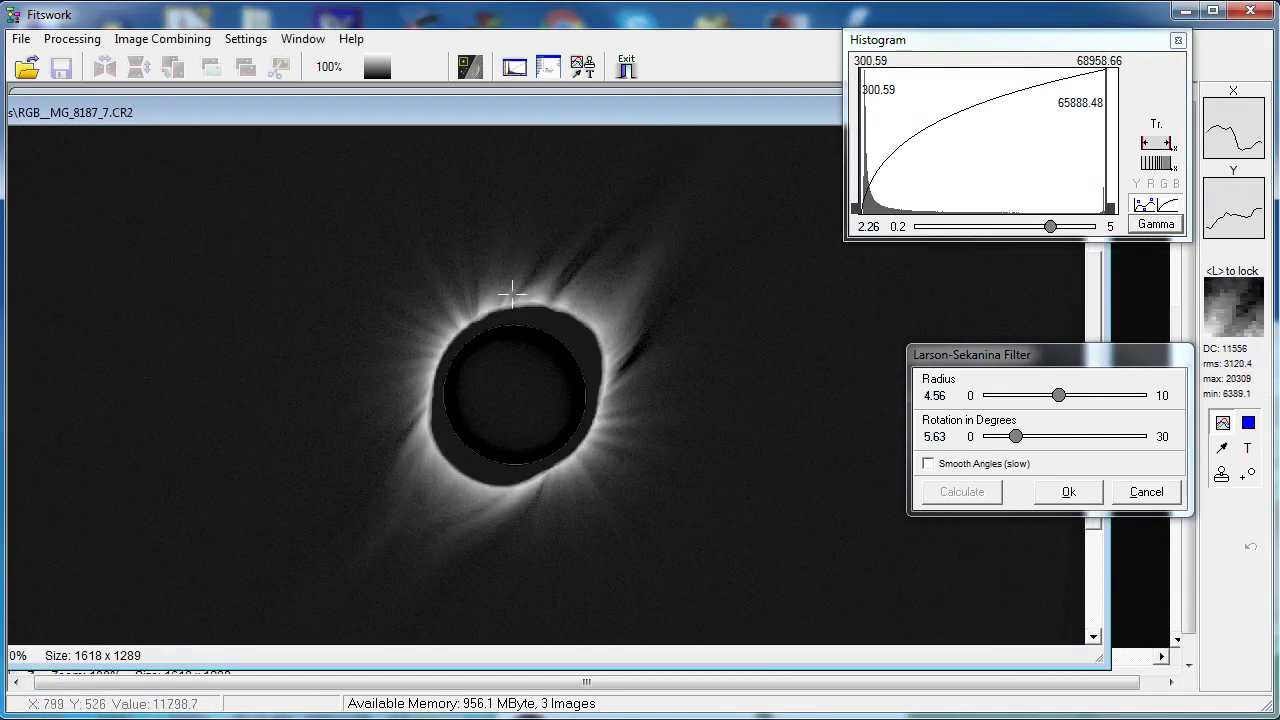
Try smaller filter rotations of 3.56, 2.44, 1.69 and 1.31 degrees, recalculating the Larson-Sekanina preview for each.
{"action": "left_click", "coordinate": [1020, 446]}
{"action": "left_click_drag", "start_coordinate": [1020, 446], "coordinate": [1007, 449]}
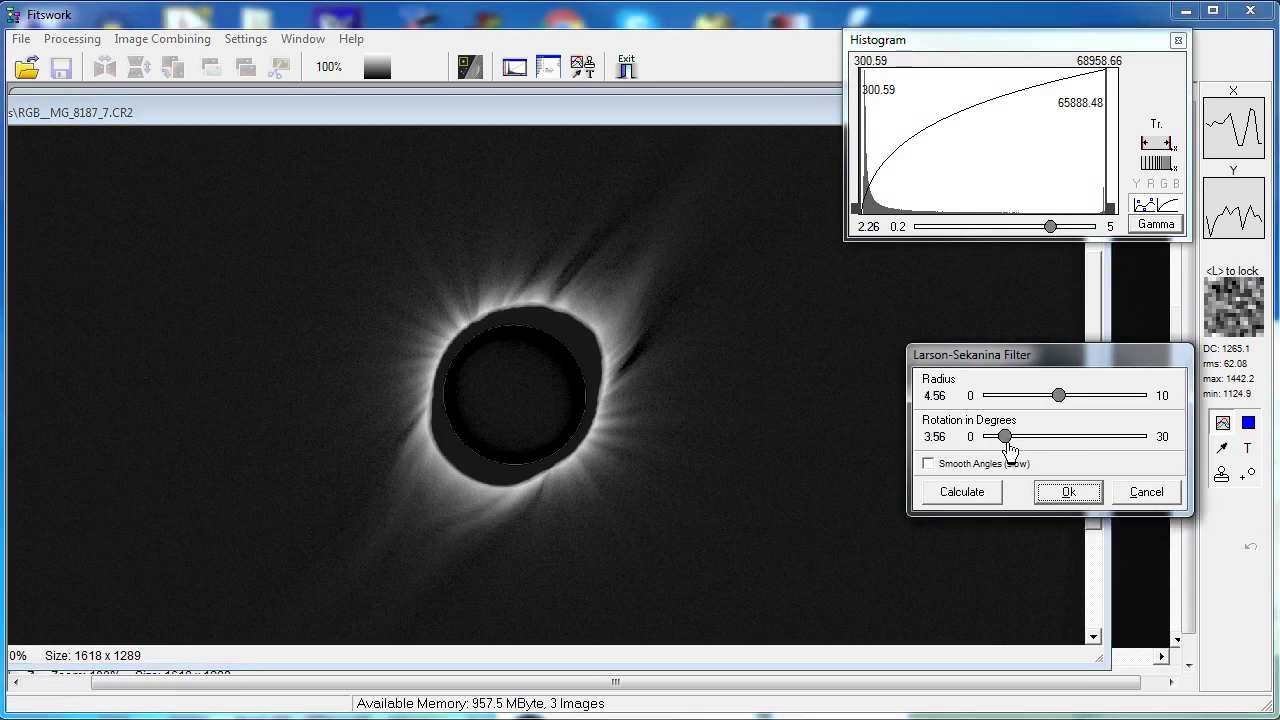
{"action": "left_click", "coordinate": [978, 500]}
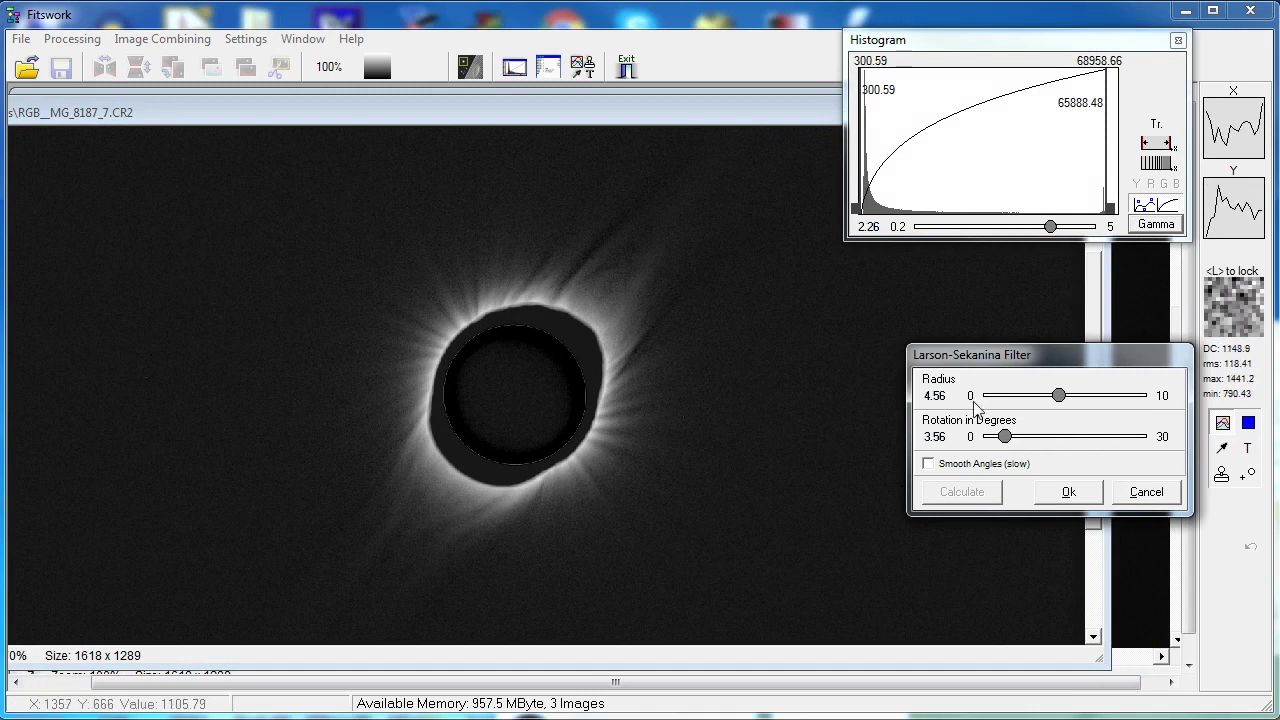
{"action": "left_click_drag", "start_coordinate": [1005, 437], "coordinate": [998, 437]}
{"action": "left_click", "coordinate": [975, 491]}
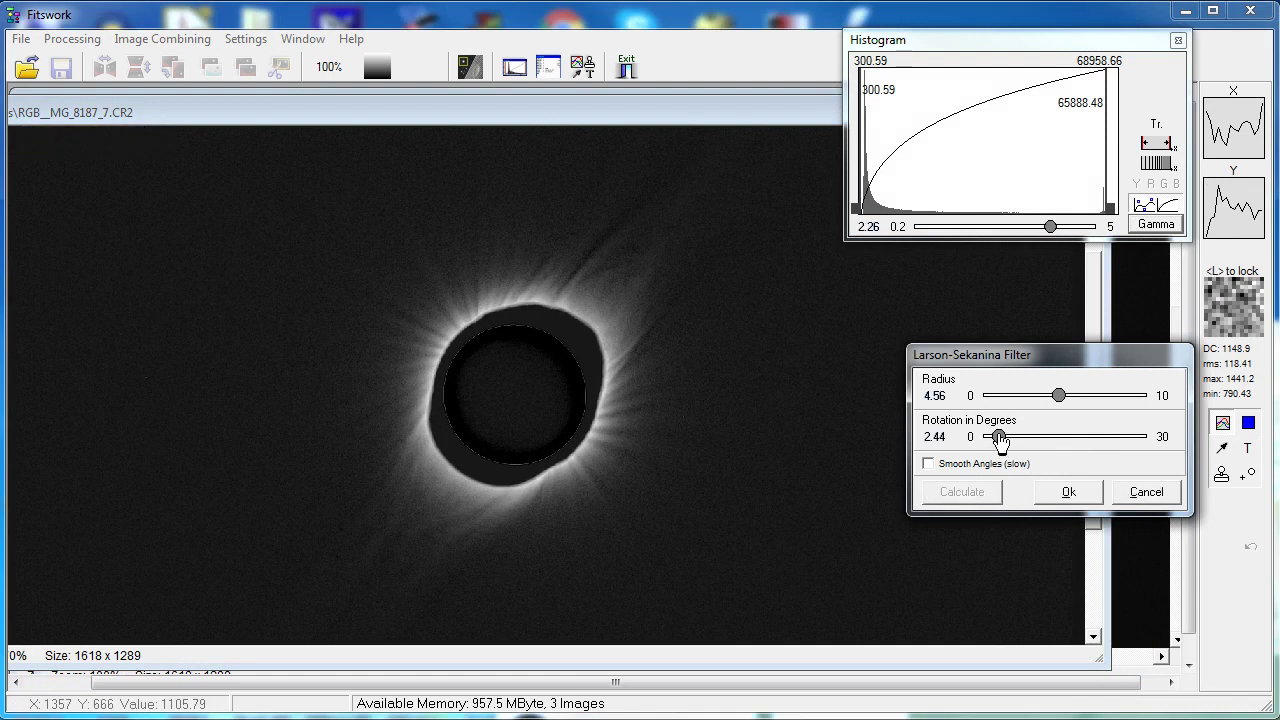
{"action": "left_click_drag", "start_coordinate": [1000, 437], "coordinate": [994, 437]}
{"action": "left_click", "coordinate": [982, 490]}
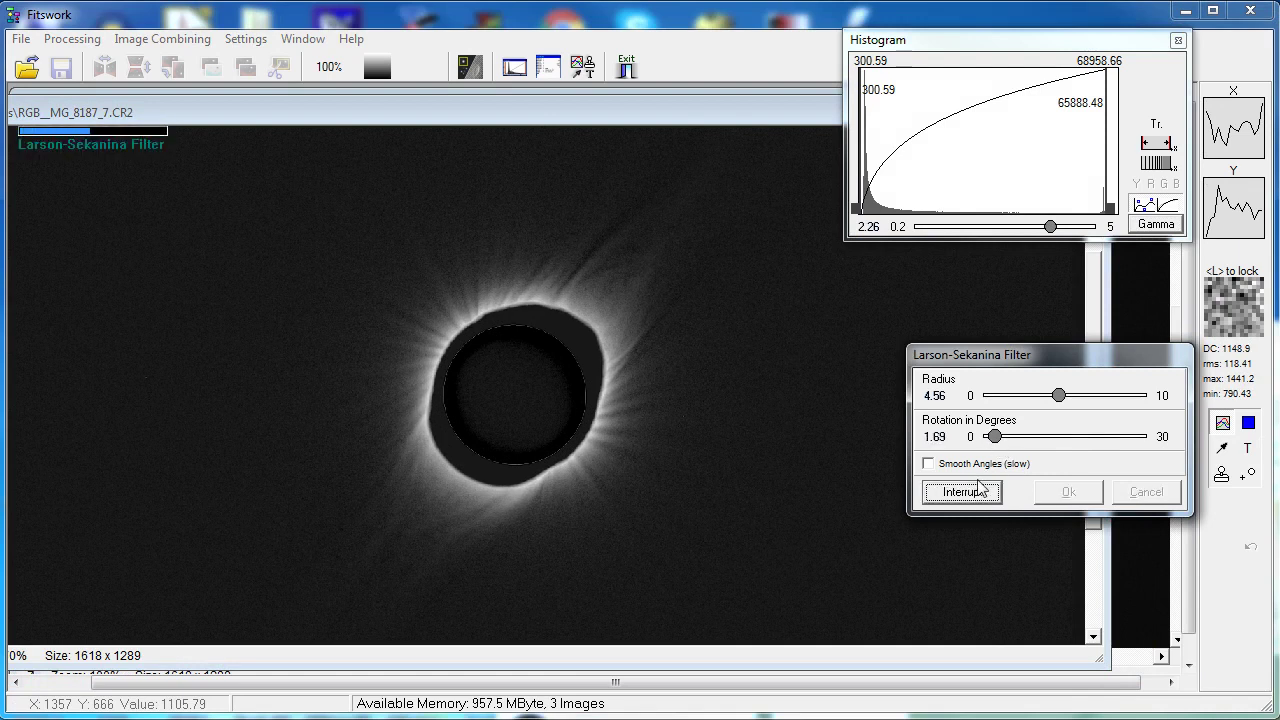
{"action": "left_click_drag", "start_coordinate": [996, 437], "coordinate": [993, 437]}
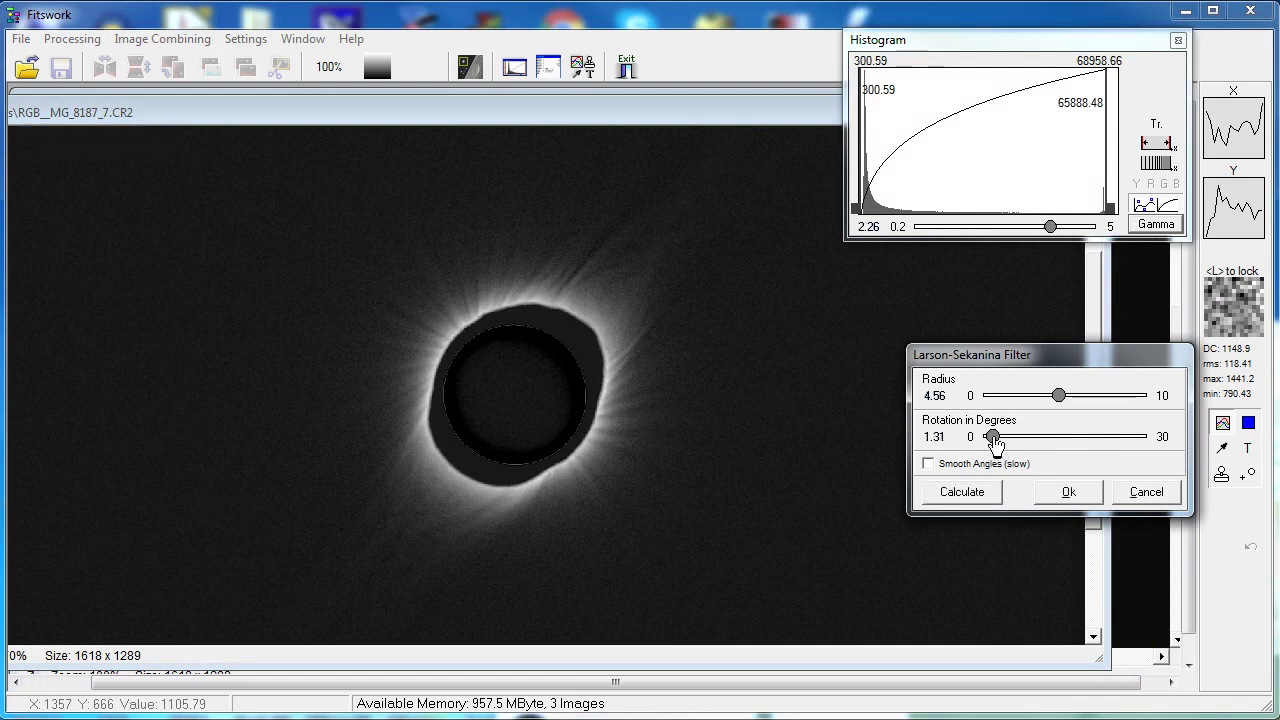
{"action": "left_click", "coordinate": [980, 492]}
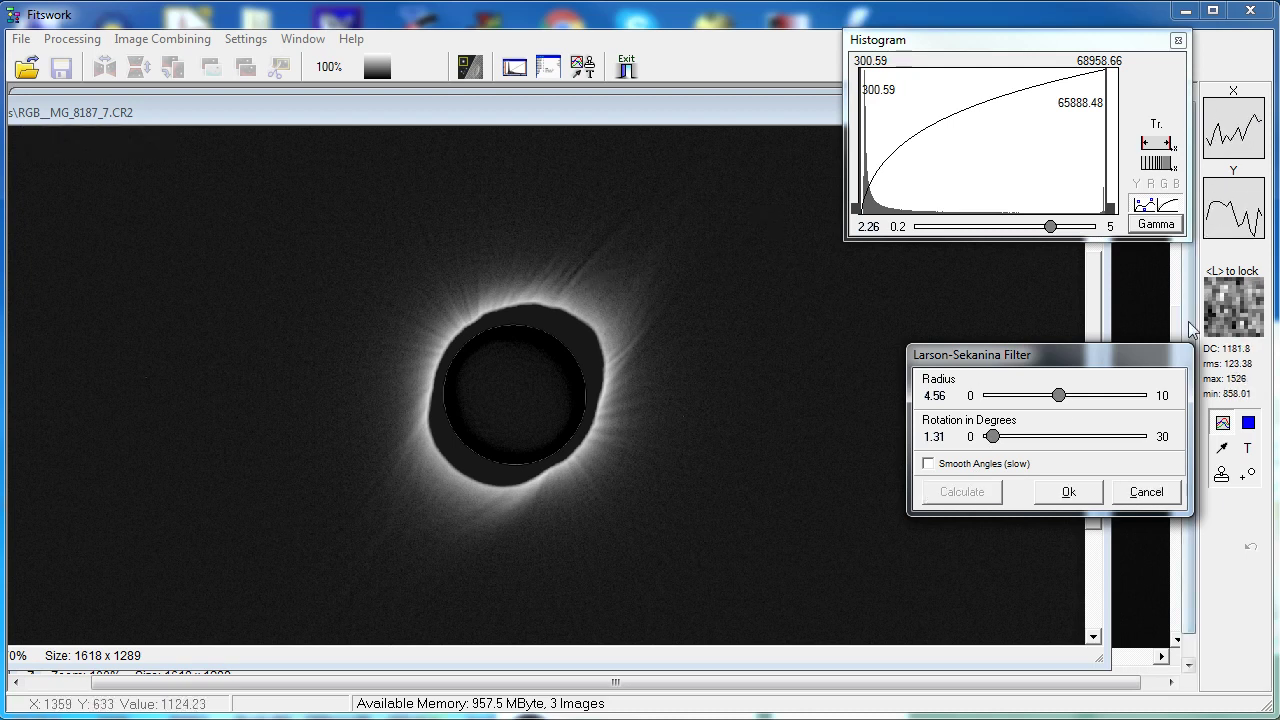
Try a filter rotation of 9.94 degrees, then set it to 5.25 degrees and recalculate the preview.
{"action": "left_click_drag", "start_coordinate": [995, 440], "coordinate": [1045, 460]}
{"action": "left_click", "coordinate": [982, 494]}
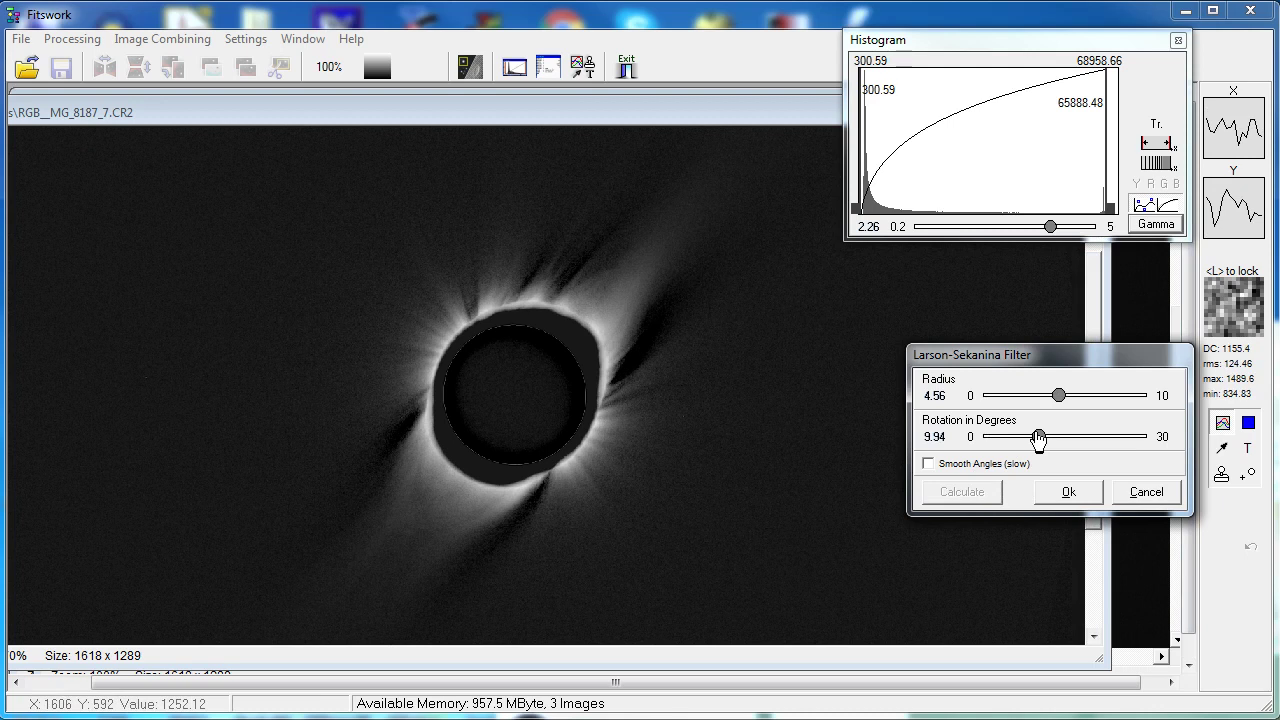
{"action": "left_click_drag", "start_coordinate": [1038, 437], "coordinate": [1014, 446]}
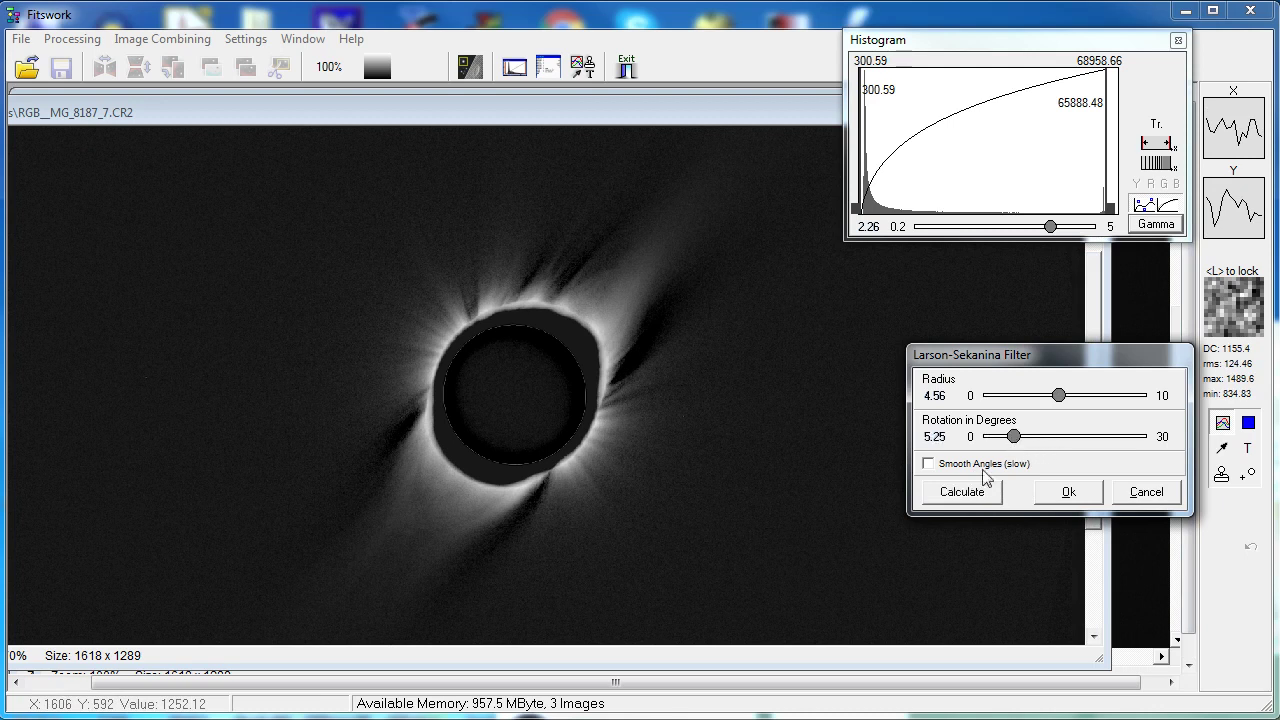
{"action": "left_click", "coordinate": [977, 491]}
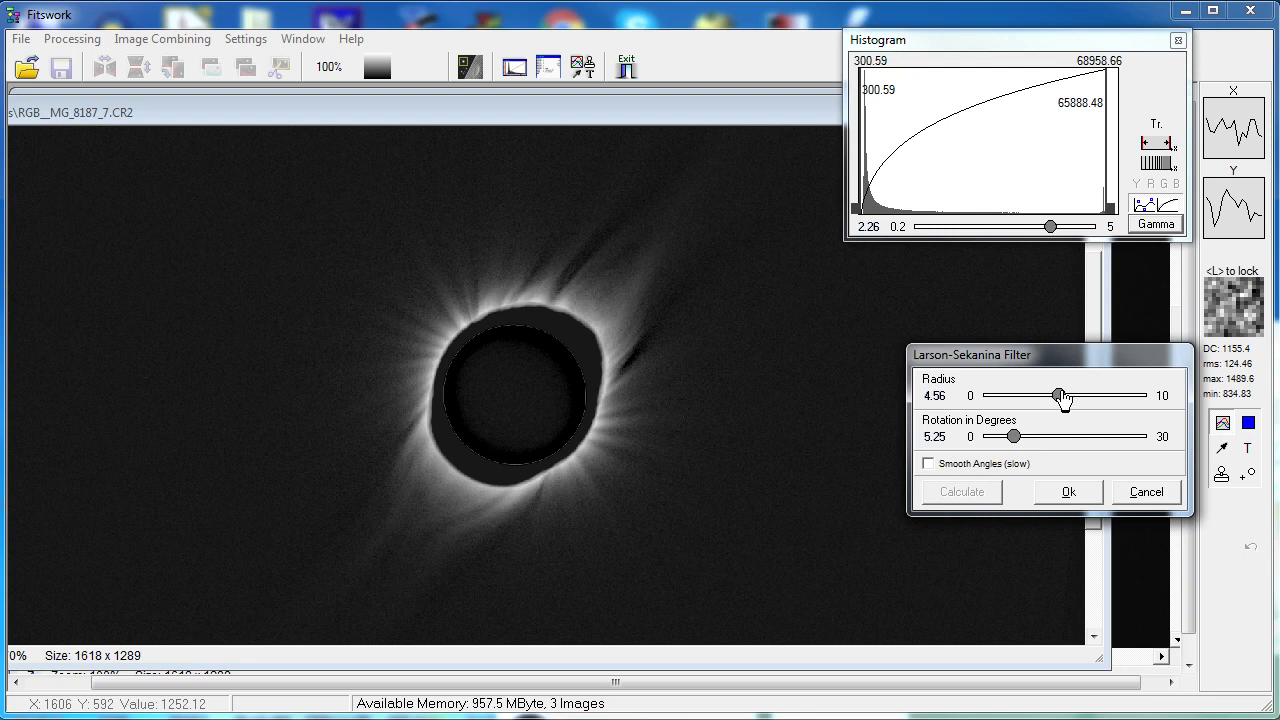
Try filter radii of 0.00, 2.44, 3.31, 5.00 and 9.88 at the same rotation, recalculating the preview for each.
{"action": "left_click_drag", "start_coordinate": [1060, 396], "coordinate": [960, 395]}
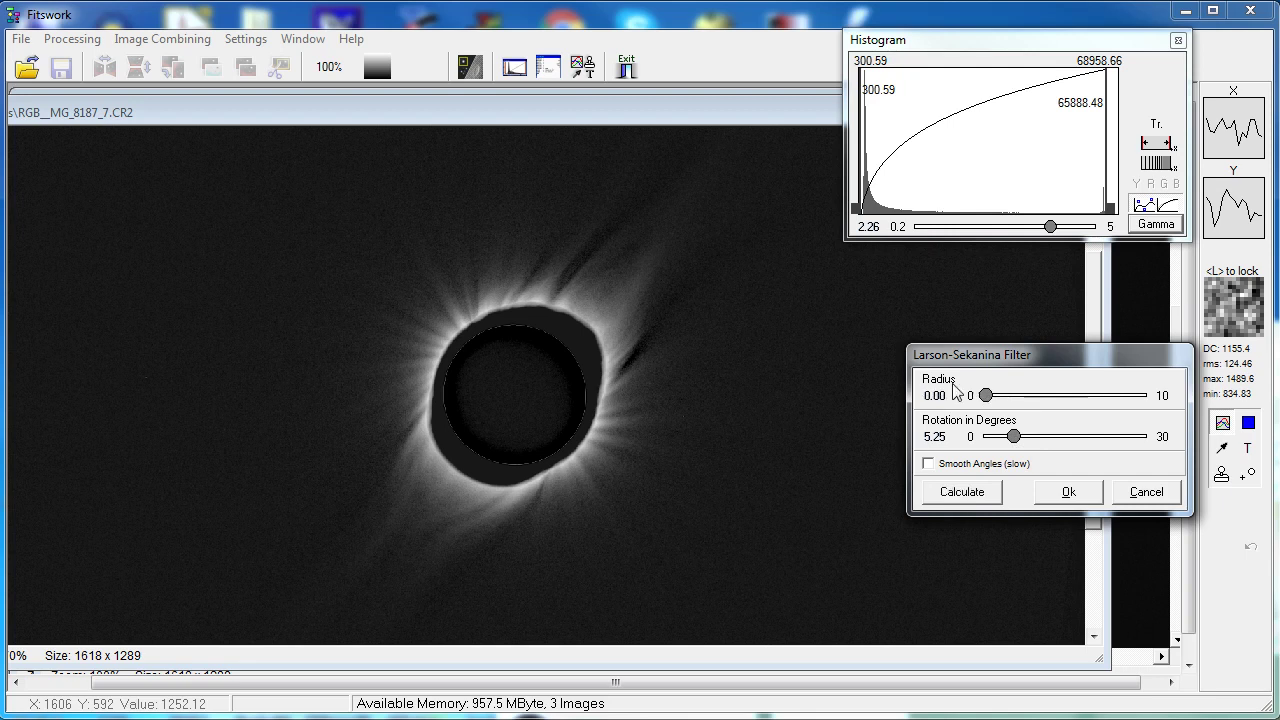
{"action": "left_click", "coordinate": [960, 492]}
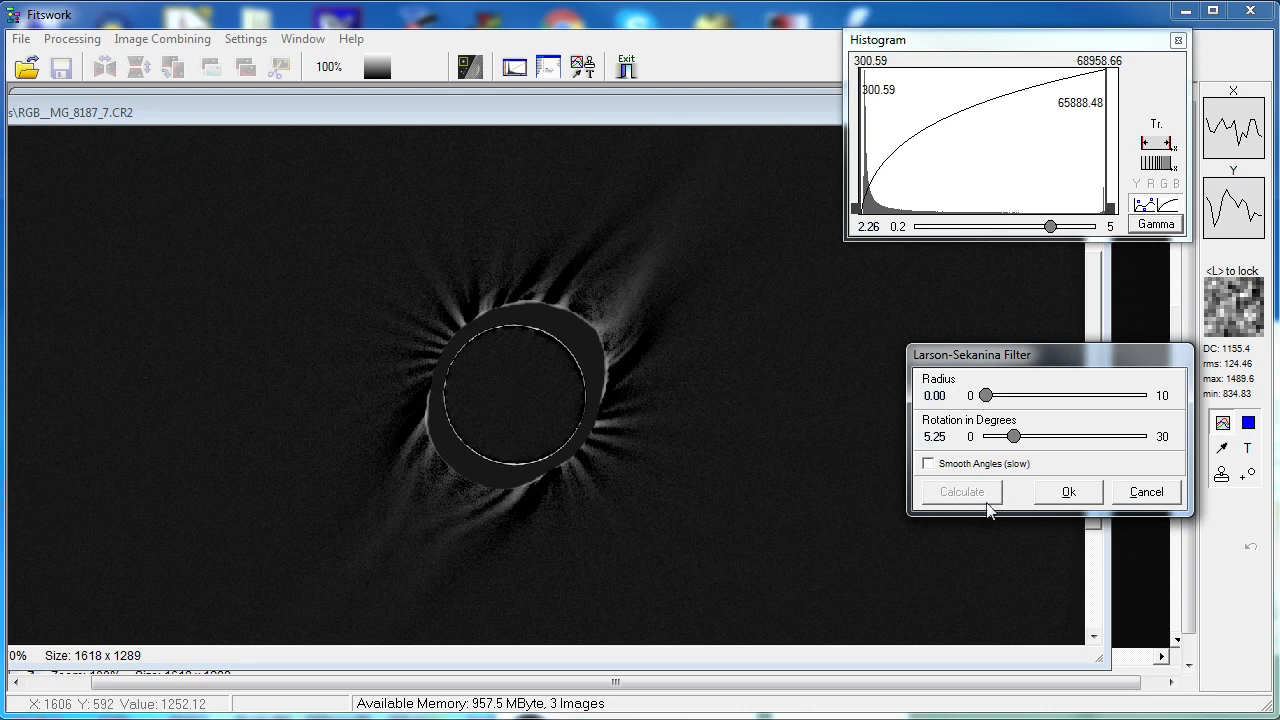
{"action": "left_click_drag", "start_coordinate": [986, 396], "coordinate": [1028, 420]}
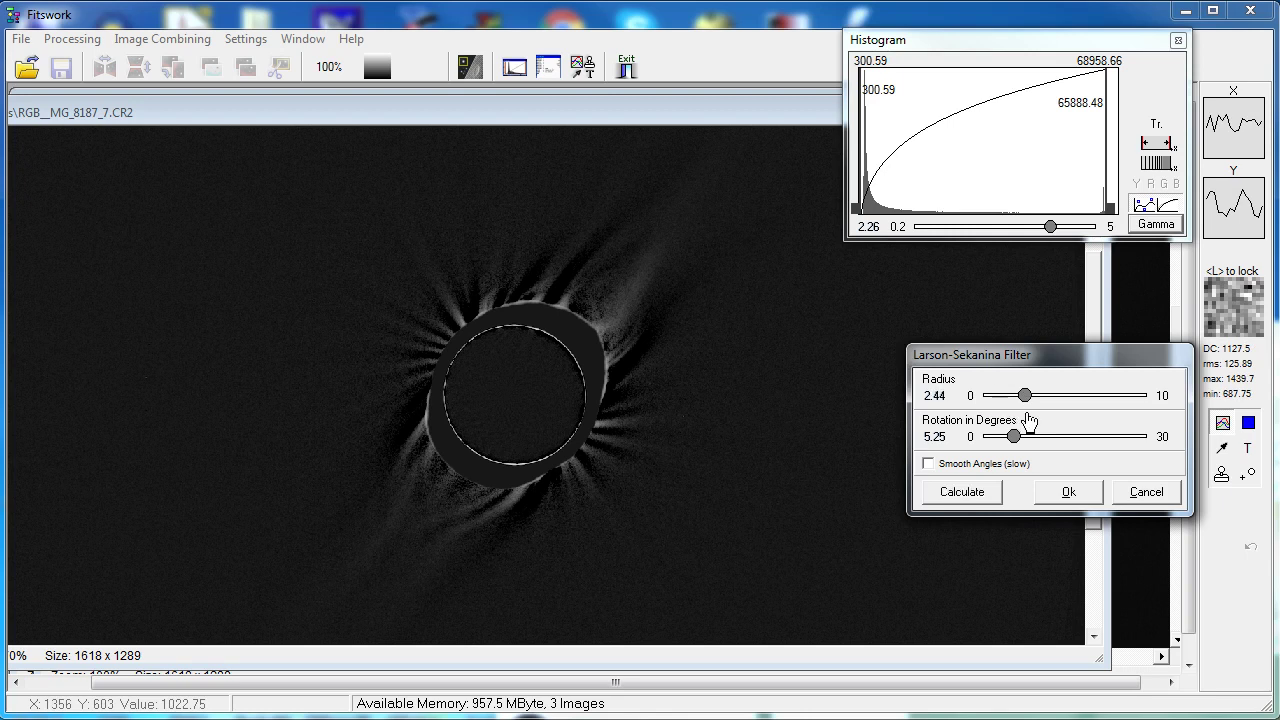
{"action": "left_click", "coordinate": [984, 491]}
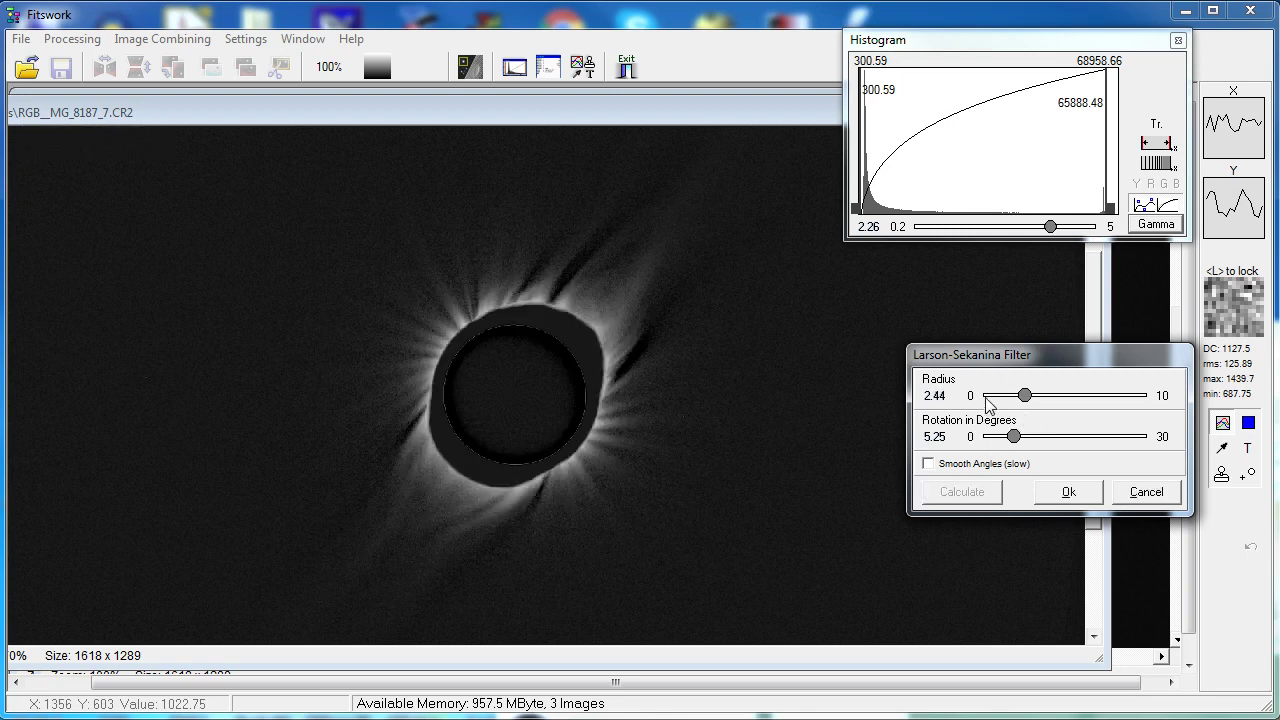
{"action": "left_click_drag", "start_coordinate": [1025, 396], "coordinate": [1039, 396]}
{"action": "left_click", "coordinate": [983, 492]}
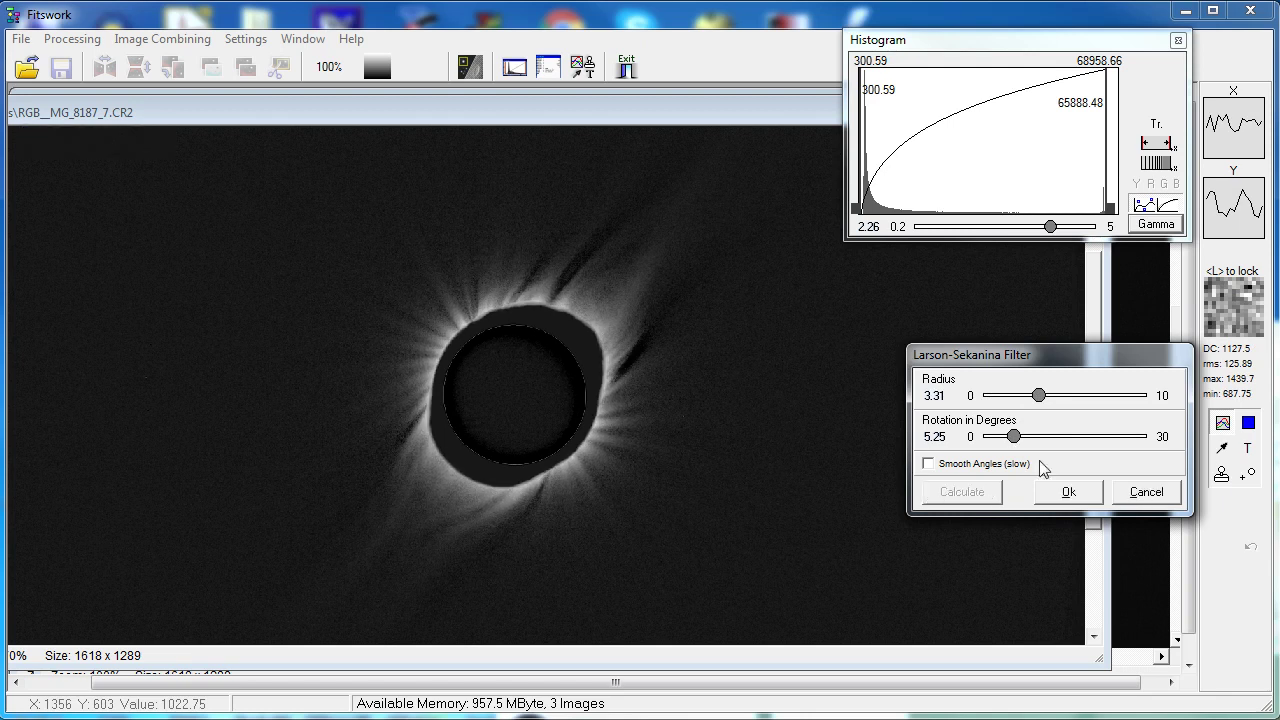
{"action": "left_click_drag", "start_coordinate": [1039, 396], "coordinate": [1064, 410]}
{"action": "left_click", "coordinate": [986, 492]}
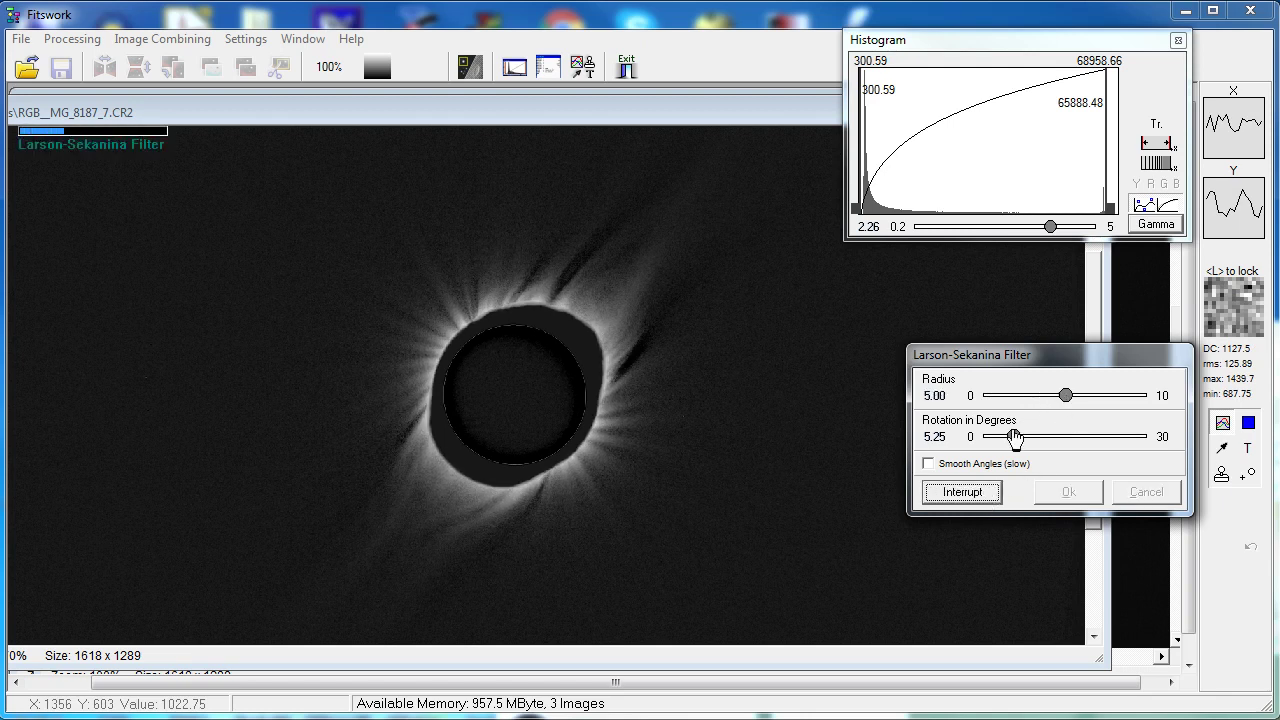
{"action": "left_click_drag", "start_coordinate": [1066, 396], "coordinate": [1148, 414]}
{"action": "left_click", "coordinate": [987, 504]}
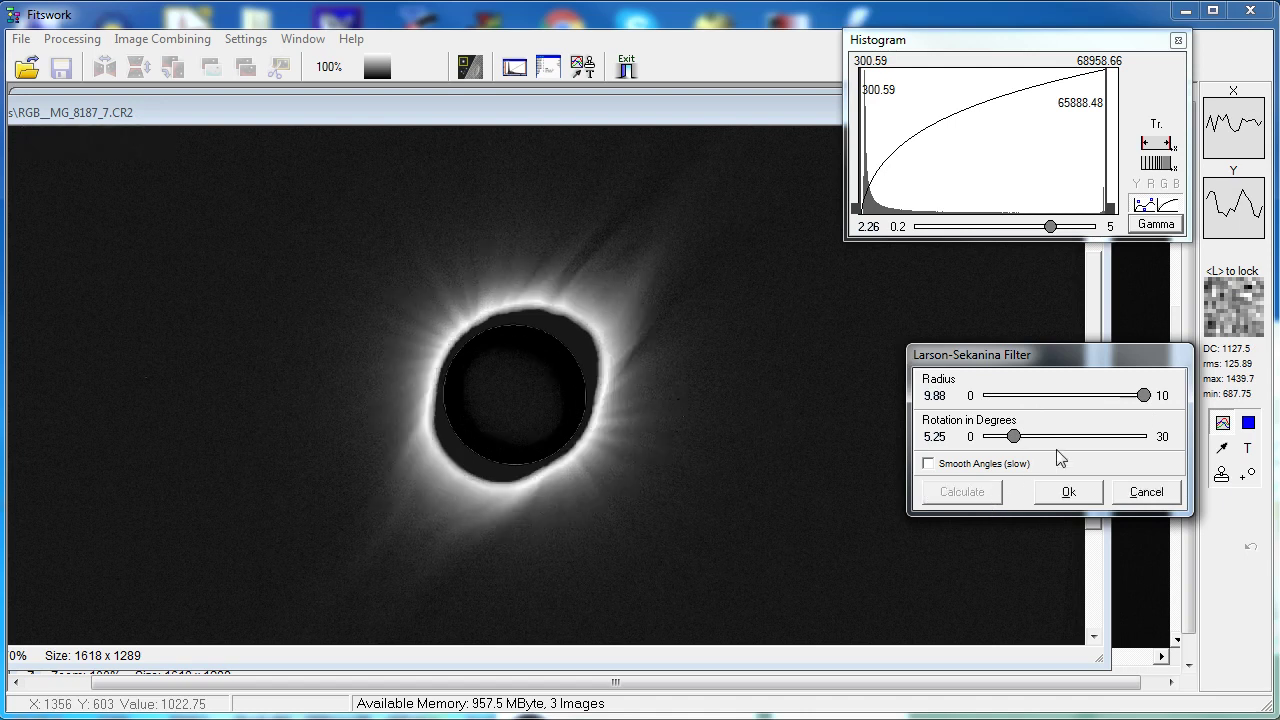
Try narrower filter radii of 5.44, 4.75 and 3.00, recalculating the corona preview for each.
{"action": "left_click_drag", "start_coordinate": [1143, 398], "coordinate": [1072, 397]}
{"action": "left_click", "coordinate": [966, 492]}
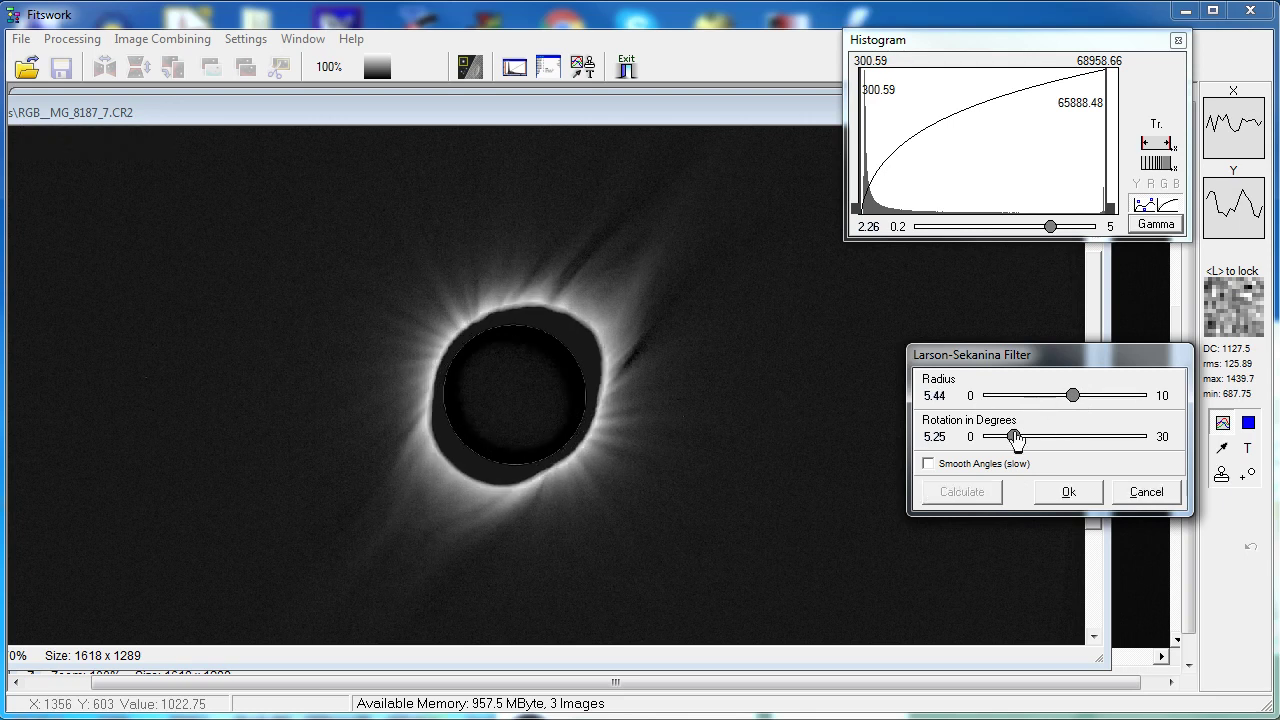
{"action": "left_click_drag", "start_coordinate": [1073, 396], "coordinate": [1061, 397]}
{"action": "left_click", "coordinate": [985, 495]}
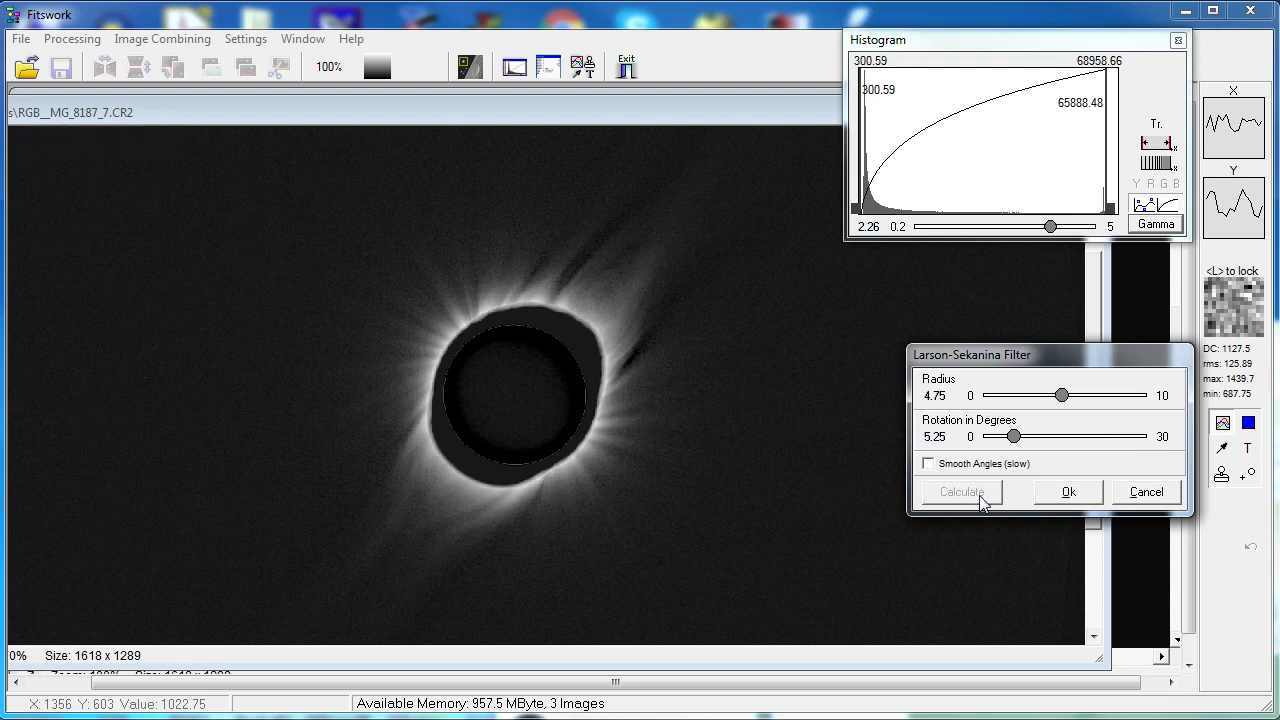
{"action": "left_click_drag", "start_coordinate": [1062, 397], "coordinate": [1038, 401]}
{"action": "left_click", "coordinate": [962, 493]}
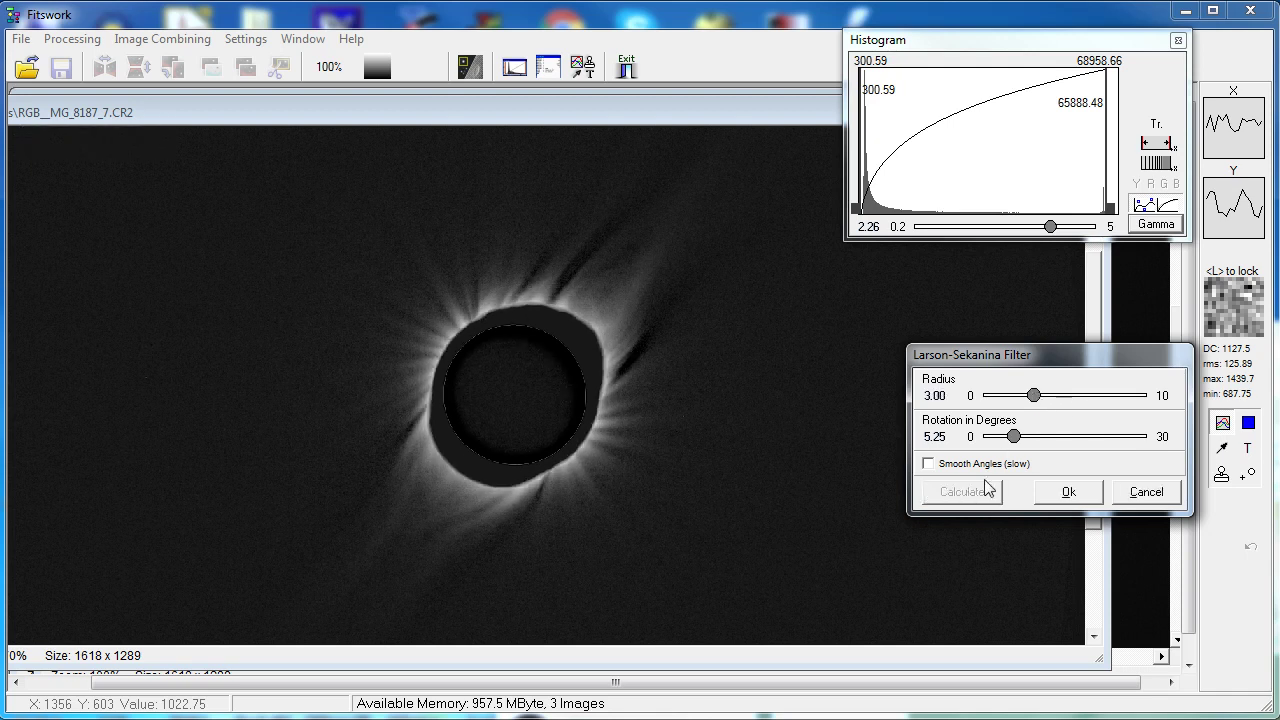
Set the filter radius to 3.44, turn on Smooth Angles, recalculate and apply the Larson-Sekanina filter.
{"action": "left_click_drag", "start_coordinate": [1034, 396], "coordinate": [1041, 397]}
{"action": "left_click", "coordinate": [980, 492]}
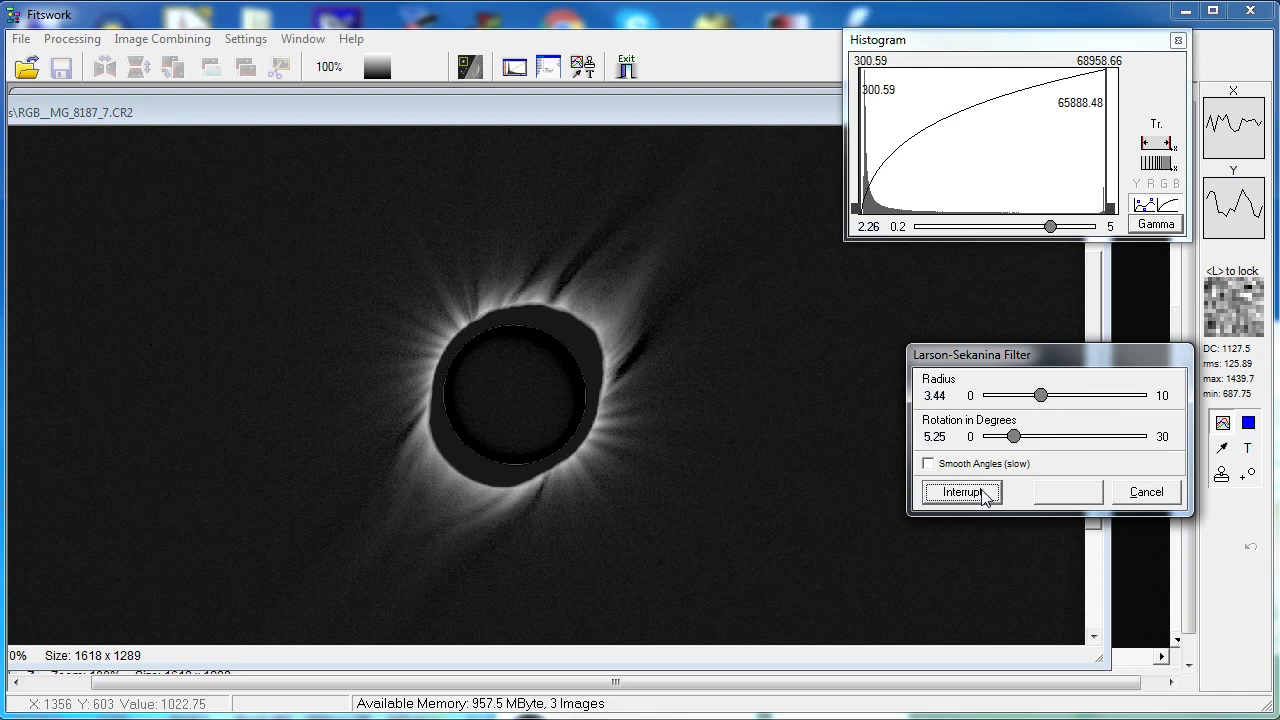
{"action": "left_click", "coordinate": [946, 466]}
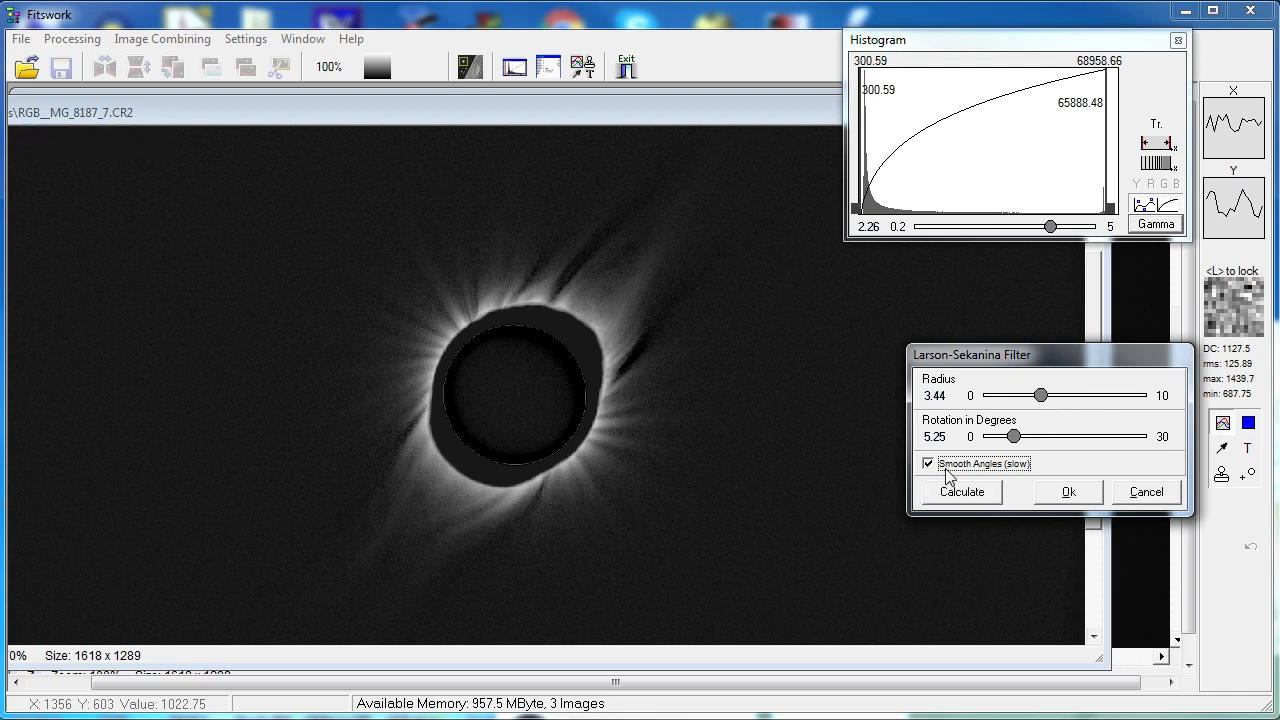
{"action": "left_click", "coordinate": [963, 498]}
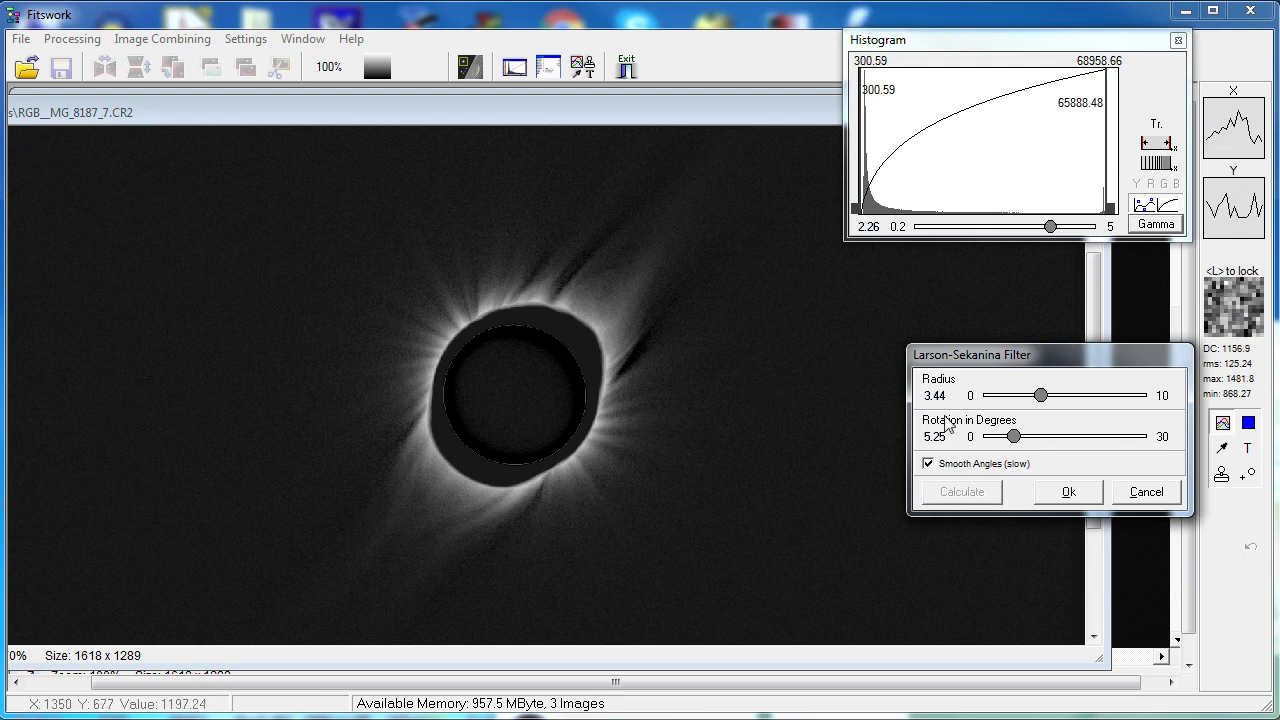
{"action": "left_click", "coordinate": [1068, 491]}
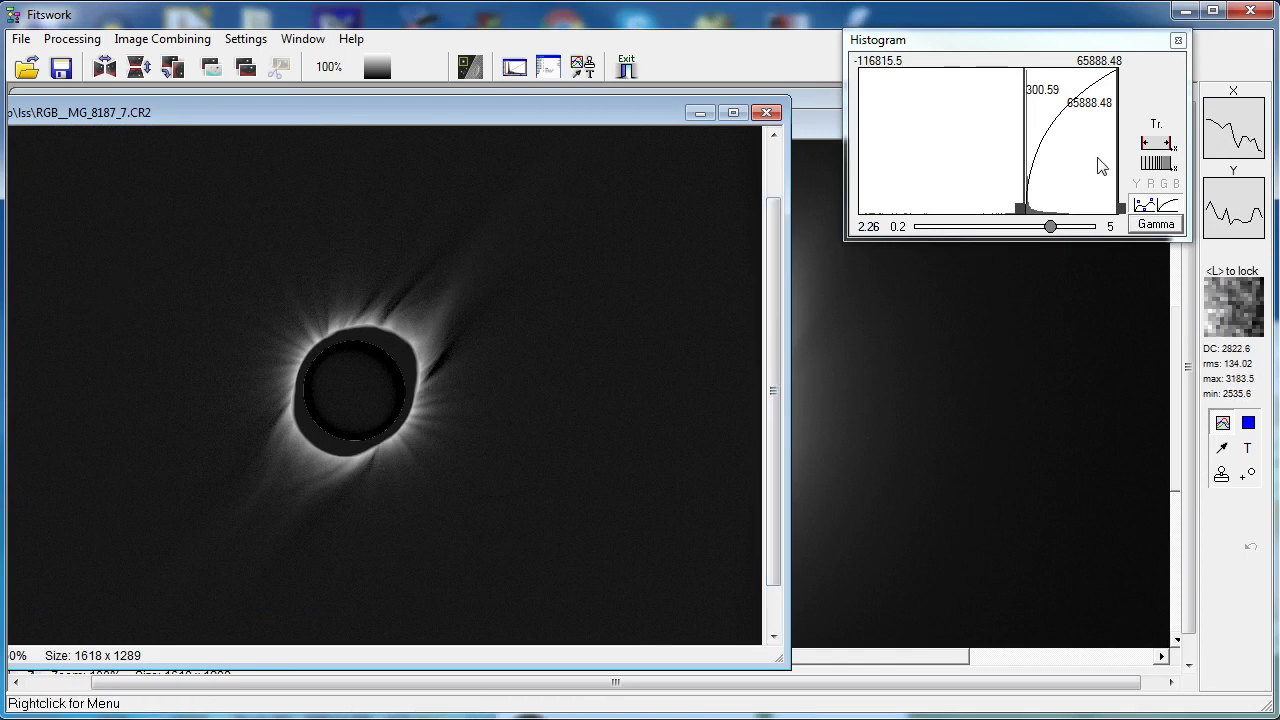
Fit the histogram range to the filtered image, with black point 556.79, white point 31436.22 and gamma 1.99.
{"action": "left_click", "coordinate": [1155, 146]}
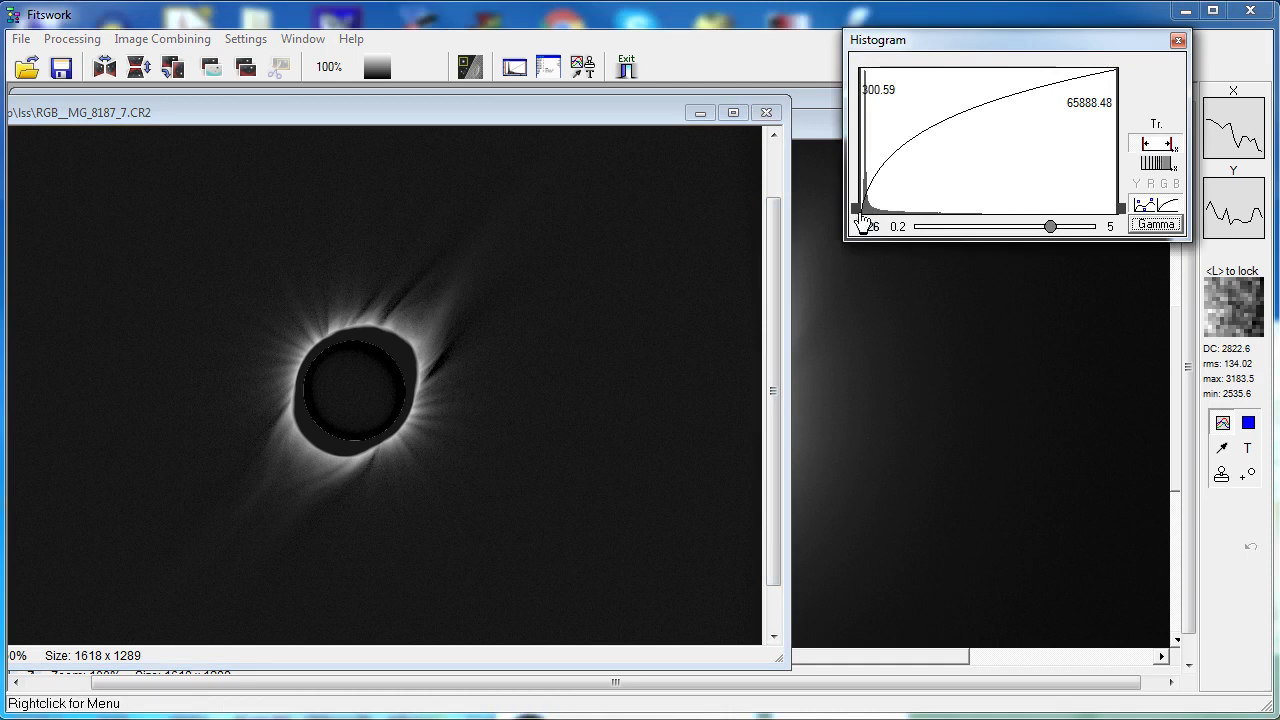
{"action": "left_click_drag", "start_coordinate": [862, 222], "coordinate": [865, 221]}
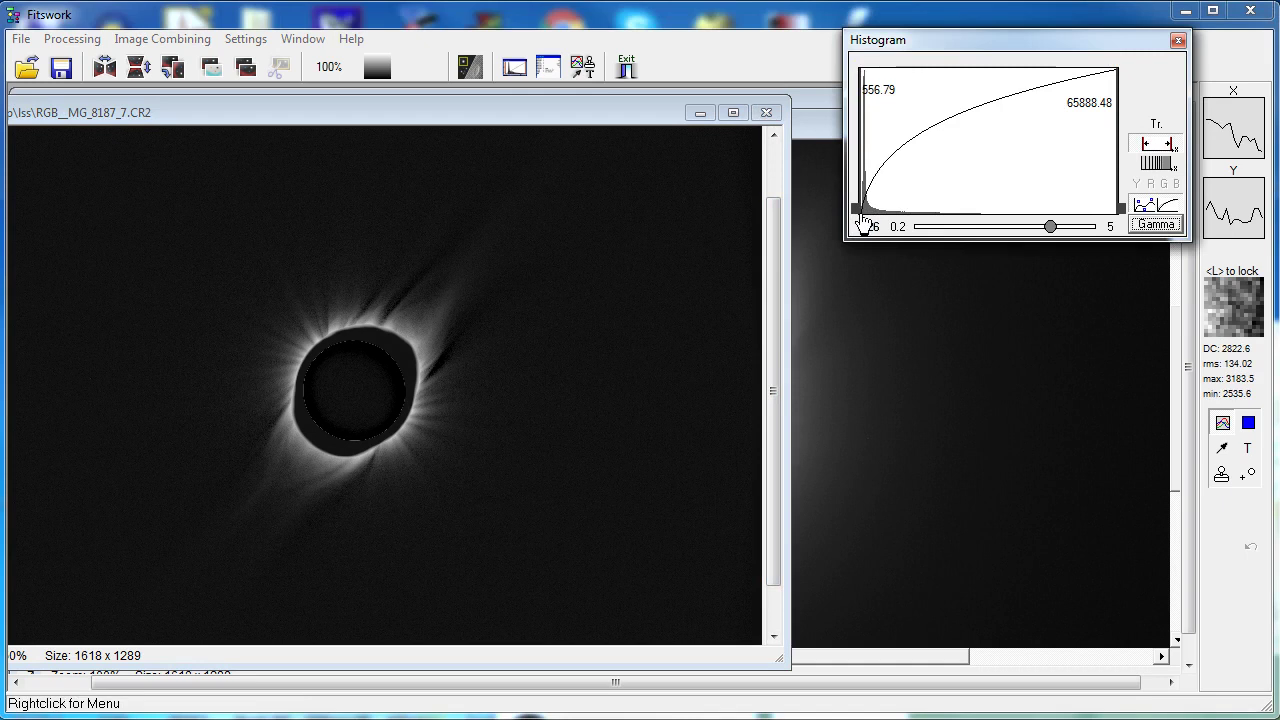
{"action": "mouse_move", "coordinate": [1121, 218]}
{"action": "left_mouse_down"}
{"action": "mouse_move", "coordinate": [990, 215]}
{"action": "mouse_move", "coordinate": [1043, 233]}
{"action": "mouse_move", "coordinate": [1043, 245]}
{"action": "left_mouse_up"}
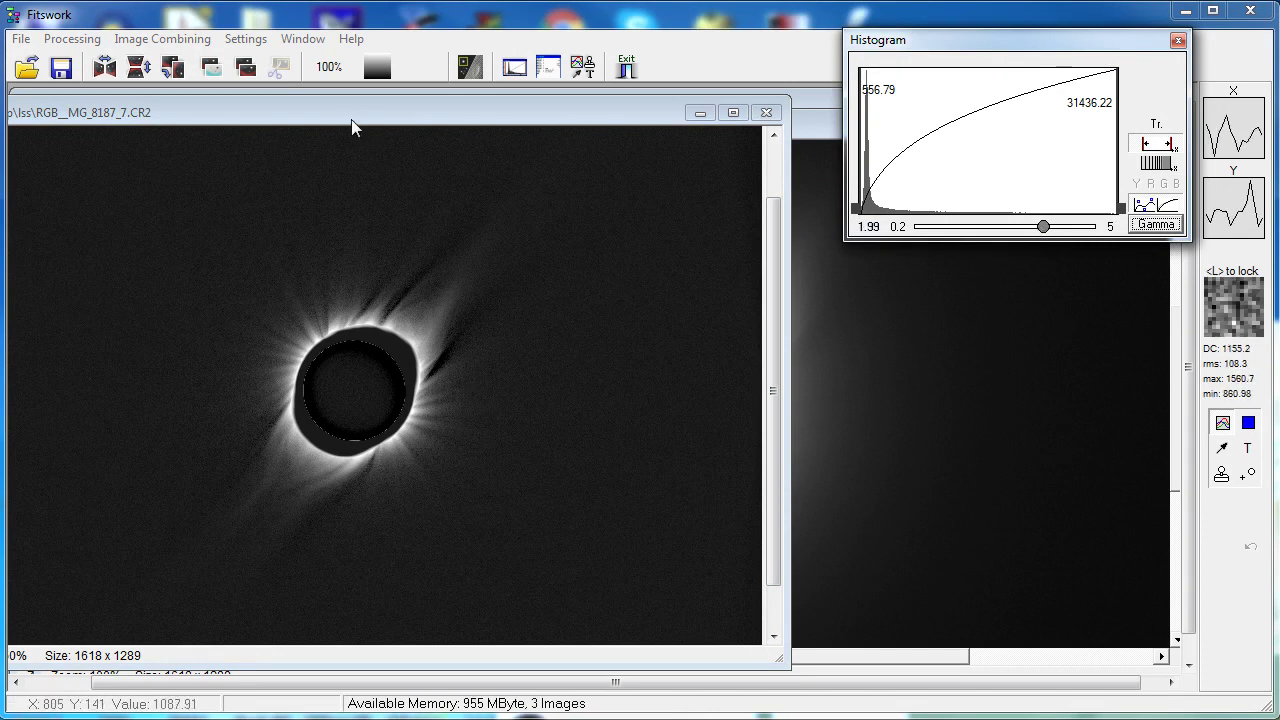
Bring the filtered image's window into full view and add RGB__MG_8187_6.CR2 to it using Add Image with Offset/Rotation.
{"action": "left_click_drag", "start_coordinate": [351, 123], "coordinate": [444, 119]}
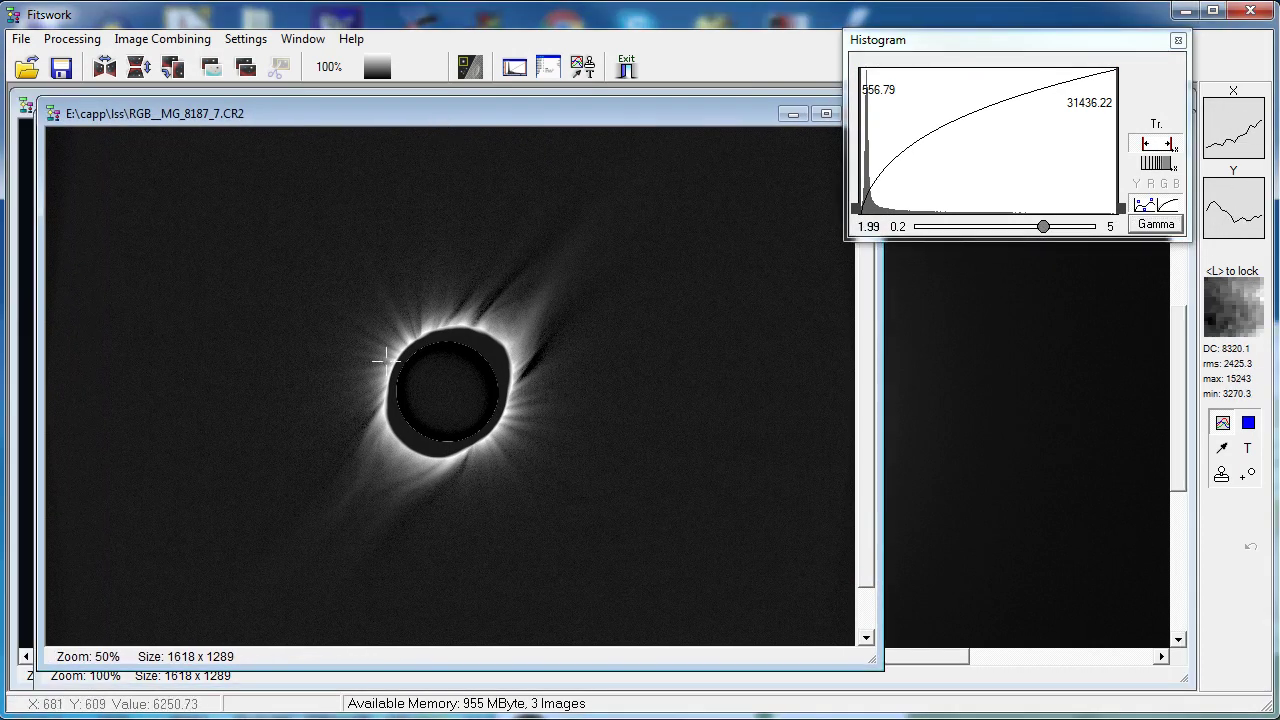
{"action": "scroll", "coordinate": [386, 361], "scroll_direction": "up", "scroll_amount": 1}
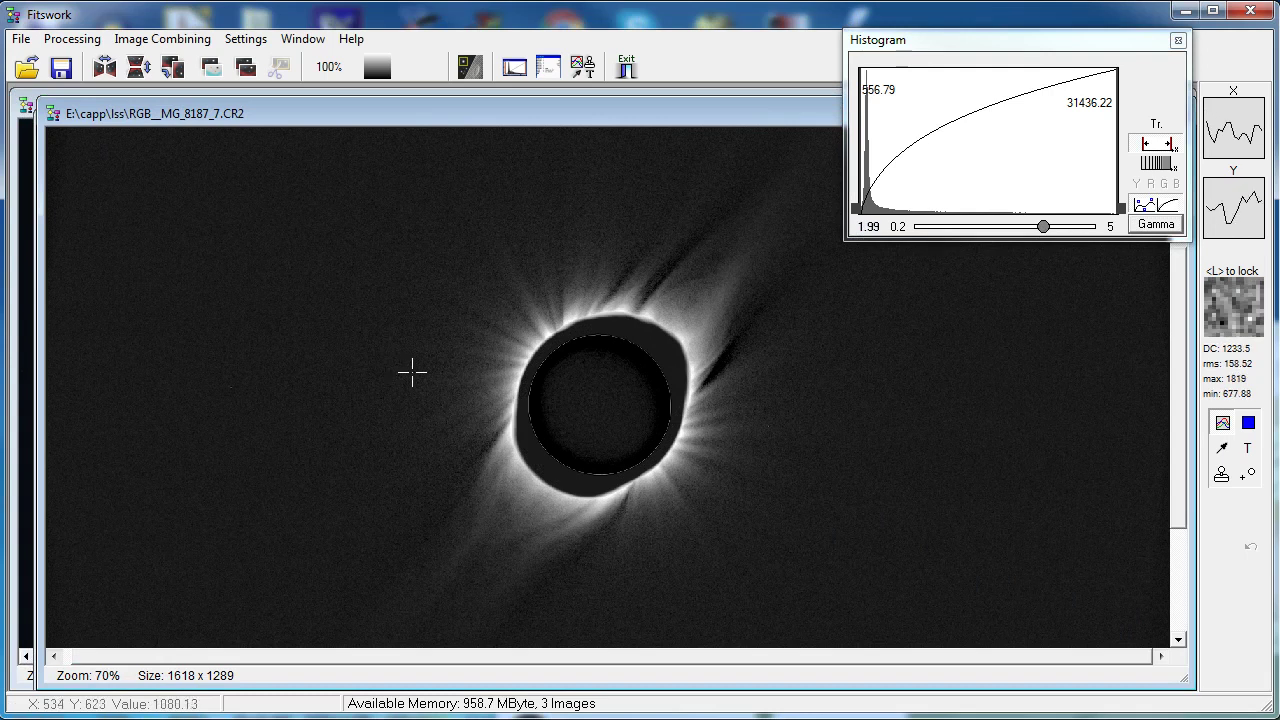
{"action": "scroll", "coordinate": [410, 369], "scroll_direction": "down", "scroll_amount": 1}
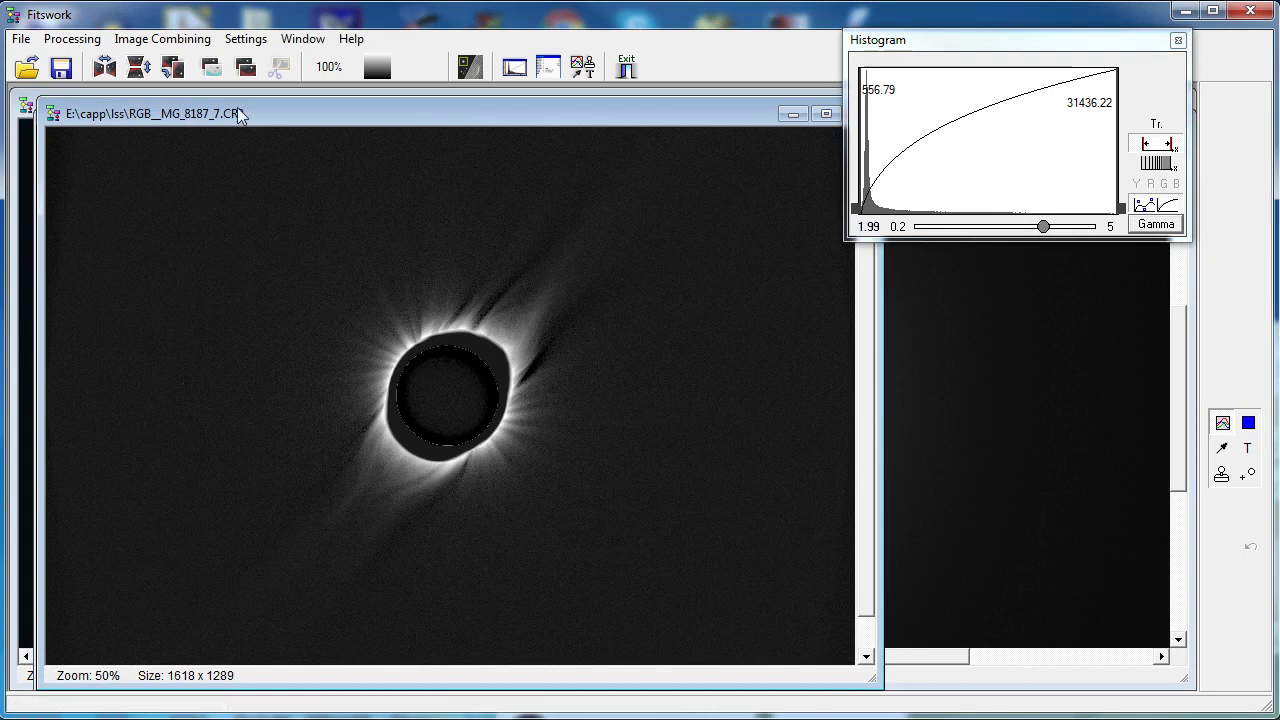
{"action": "mouse_move", "coordinate": [240, 112]}
{"action": "left_mouse_down"}
{"action": "mouse_move", "coordinate": [259, 126]}
{"action": "mouse_move", "coordinate": [223, 97]}
{"action": "mouse_move", "coordinate": [240, 112]}
{"action": "left_mouse_up"}
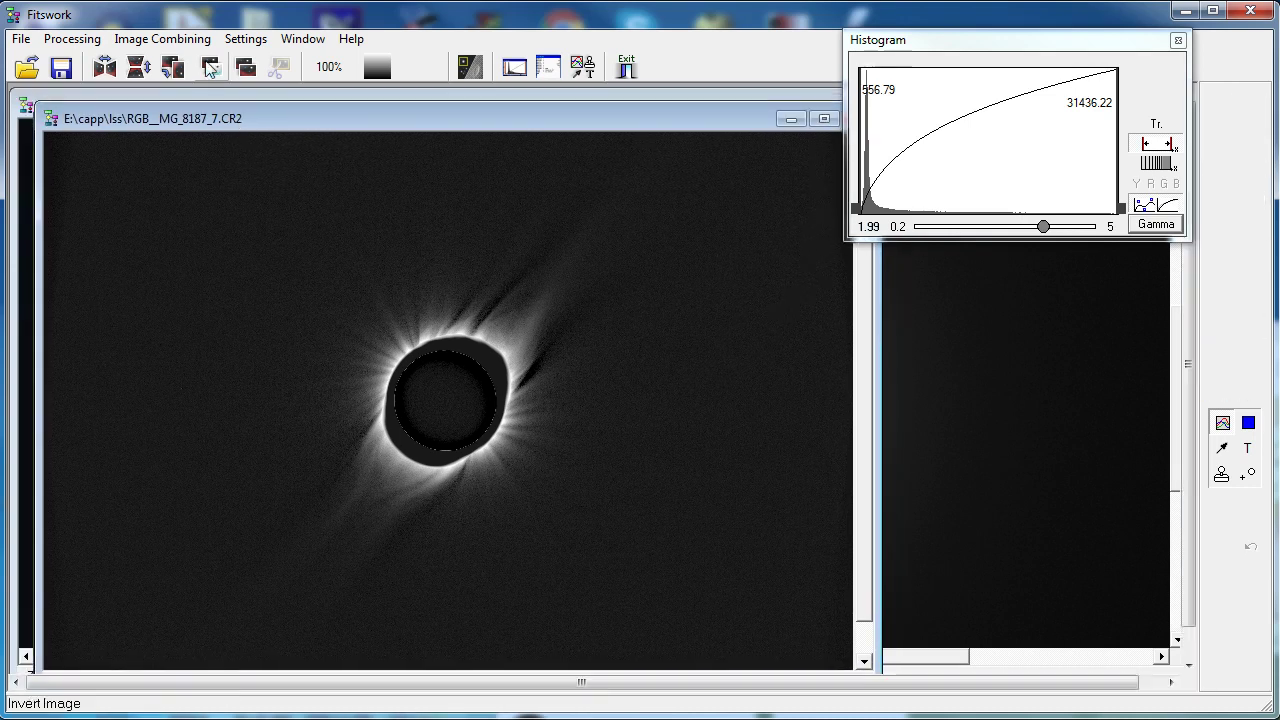
{"action": "left_click", "coordinate": [150, 40]}
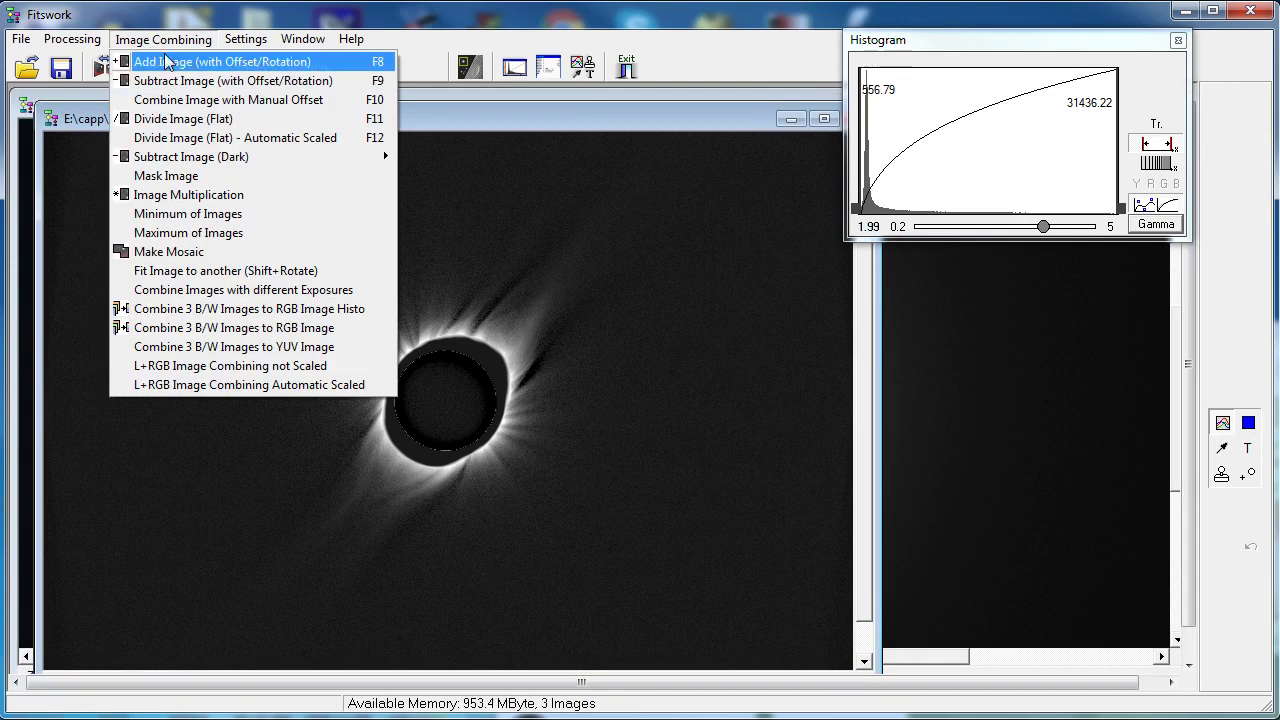
{"action": "left_click", "coordinate": [186, 62]}
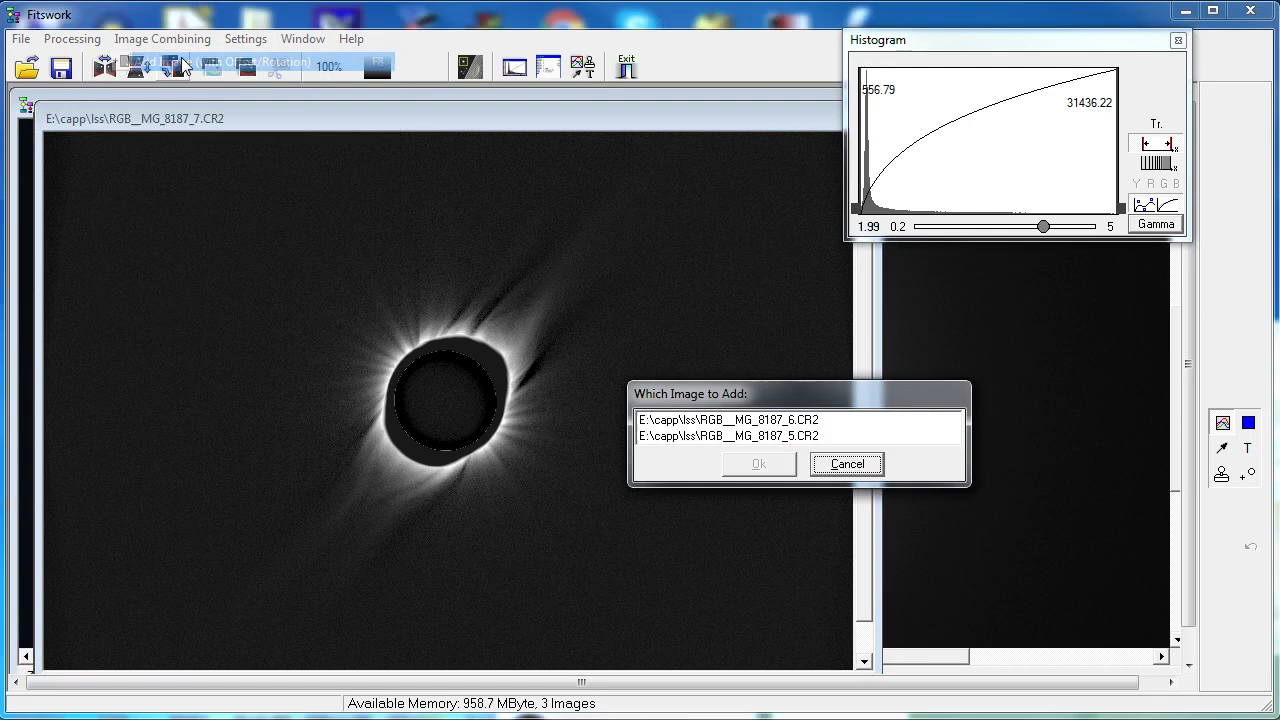
{"action": "left_click", "coordinate": [799, 421]}
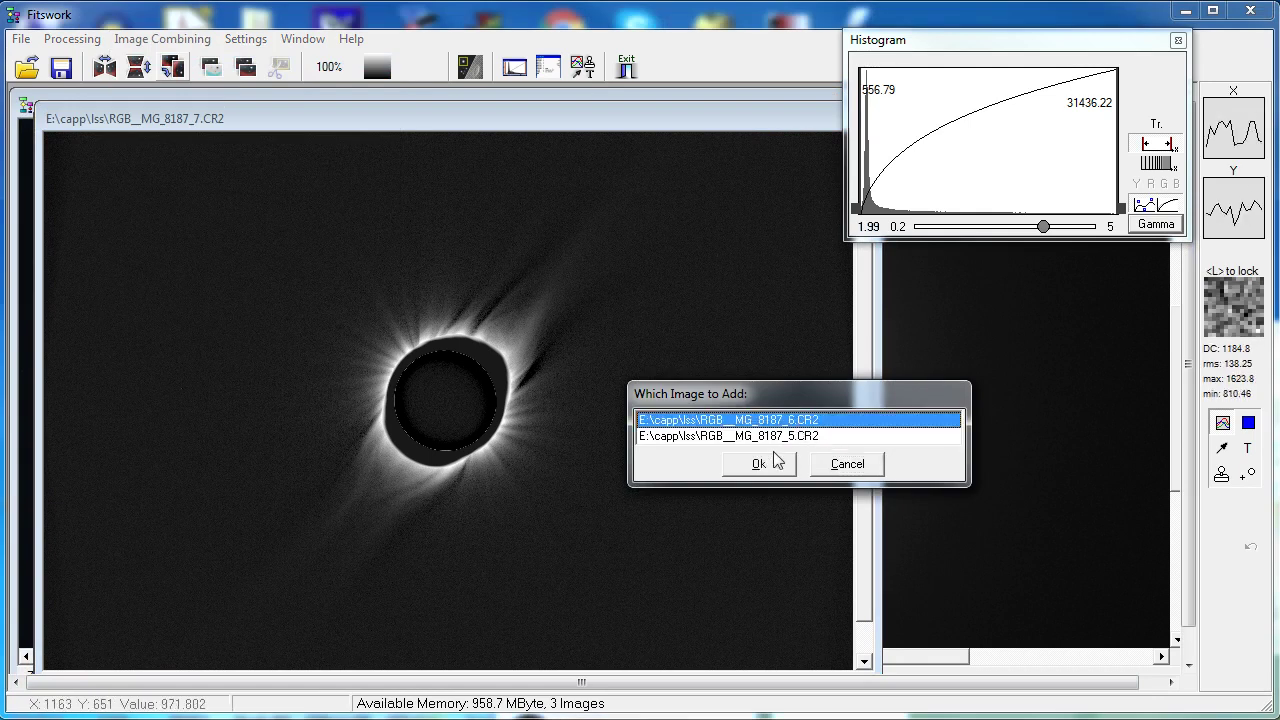
{"action": "left_click", "coordinate": [771, 466]}
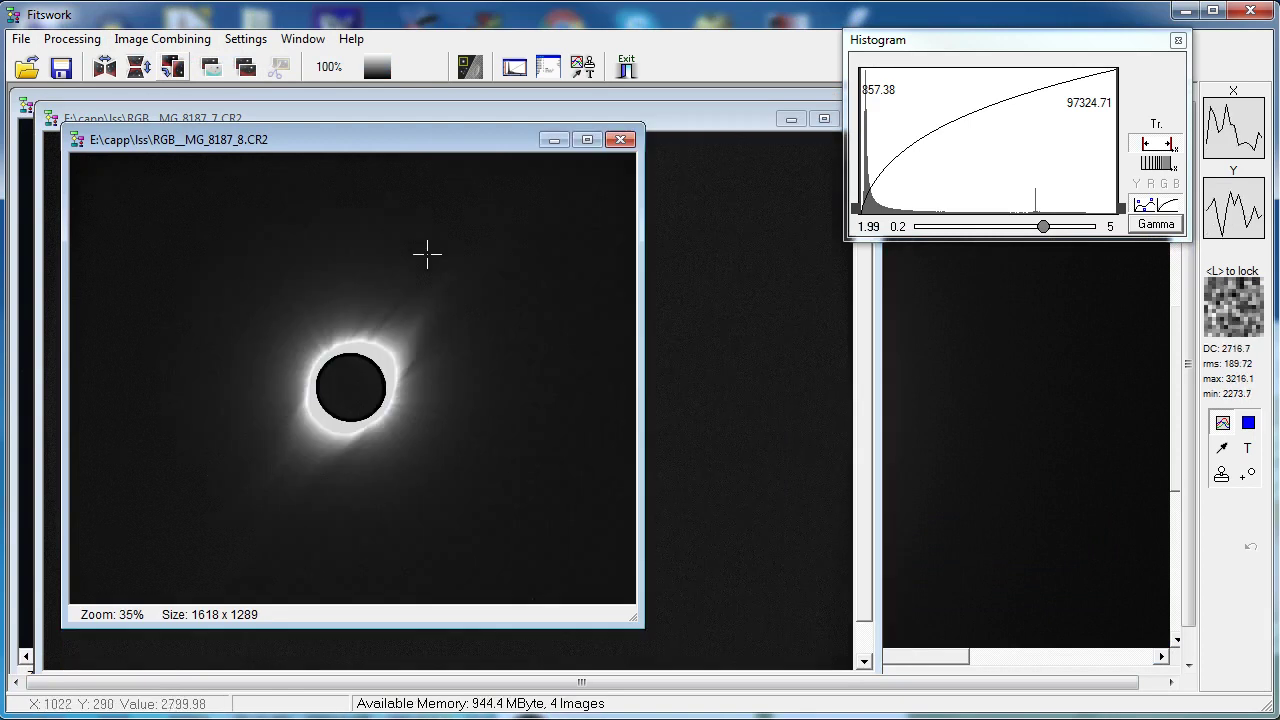
{"action": "scroll", "coordinate": [365, 425], "scroll_direction": "up", "scroll_amount": 3}
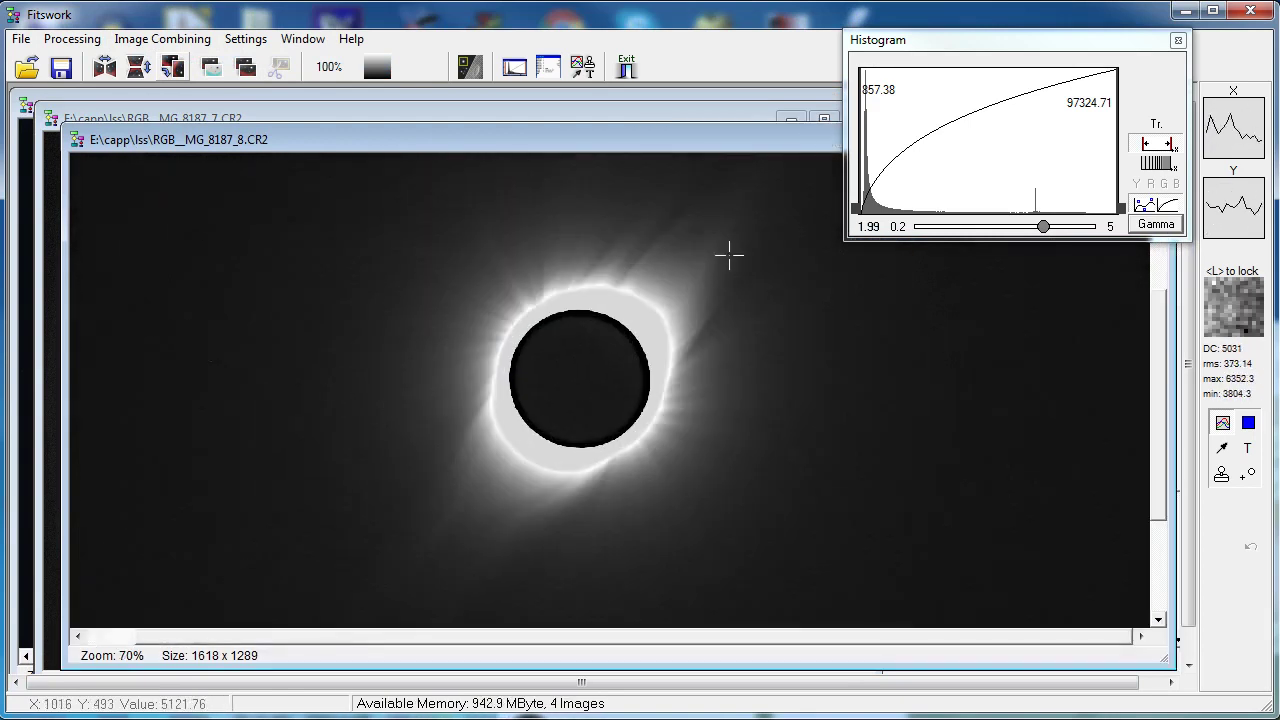
Set the combined image's histogram black point to 1633.11 and its gamma to 1.95.
{"action": "scroll", "coordinate": [662, 288], "scroll_direction": "down", "scroll_amount": 1}
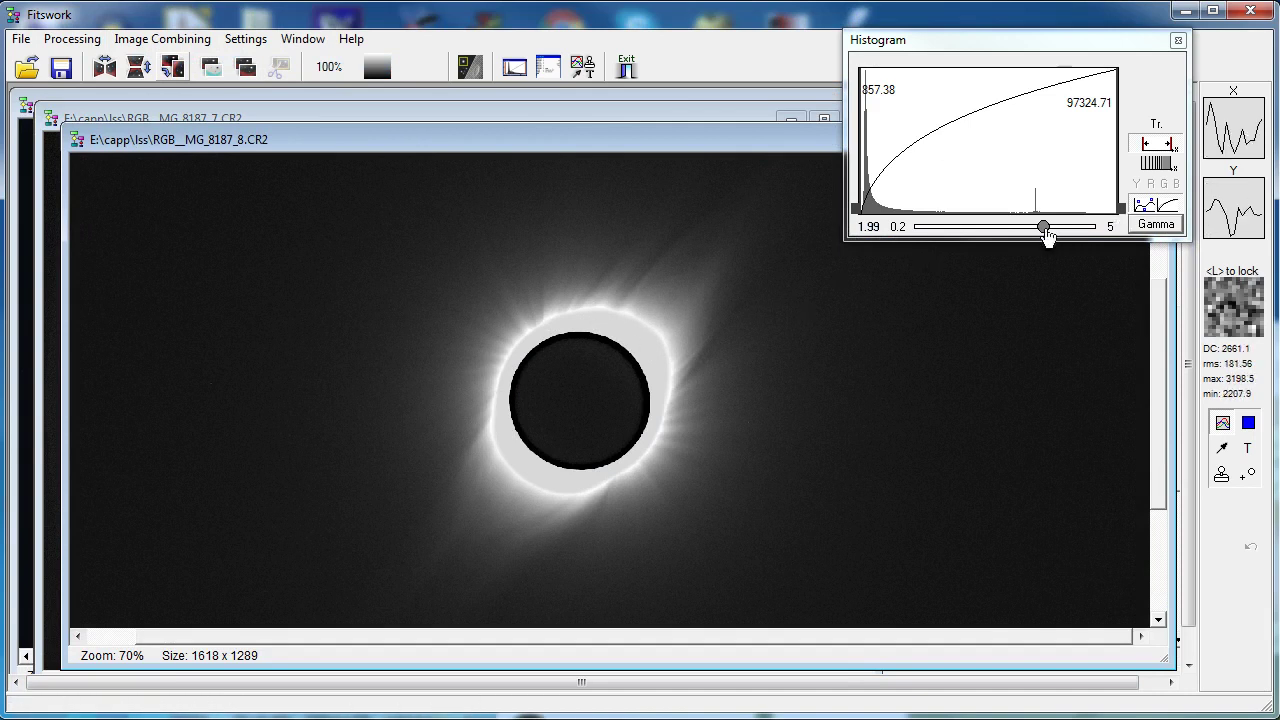
{"action": "left_click_drag", "start_coordinate": [1044, 228], "coordinate": [1054, 236]}
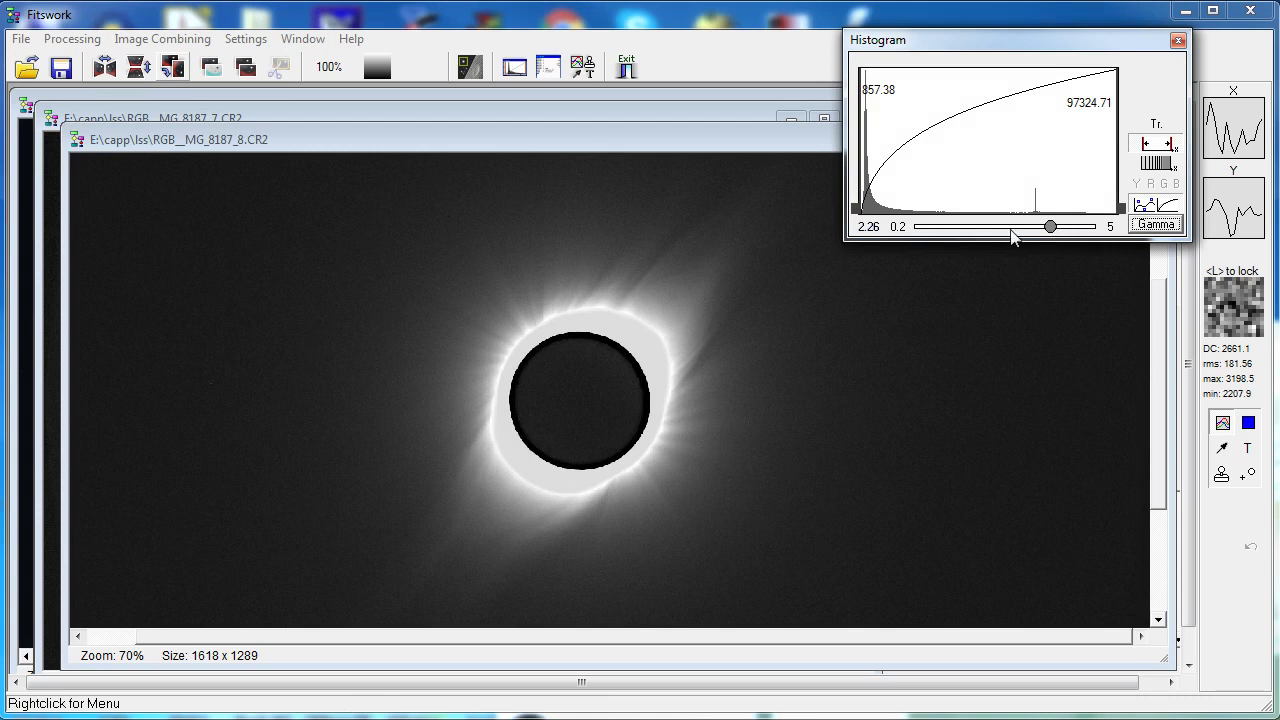
{"action": "left_click_drag", "start_coordinate": [858, 215], "coordinate": [859, 220]}
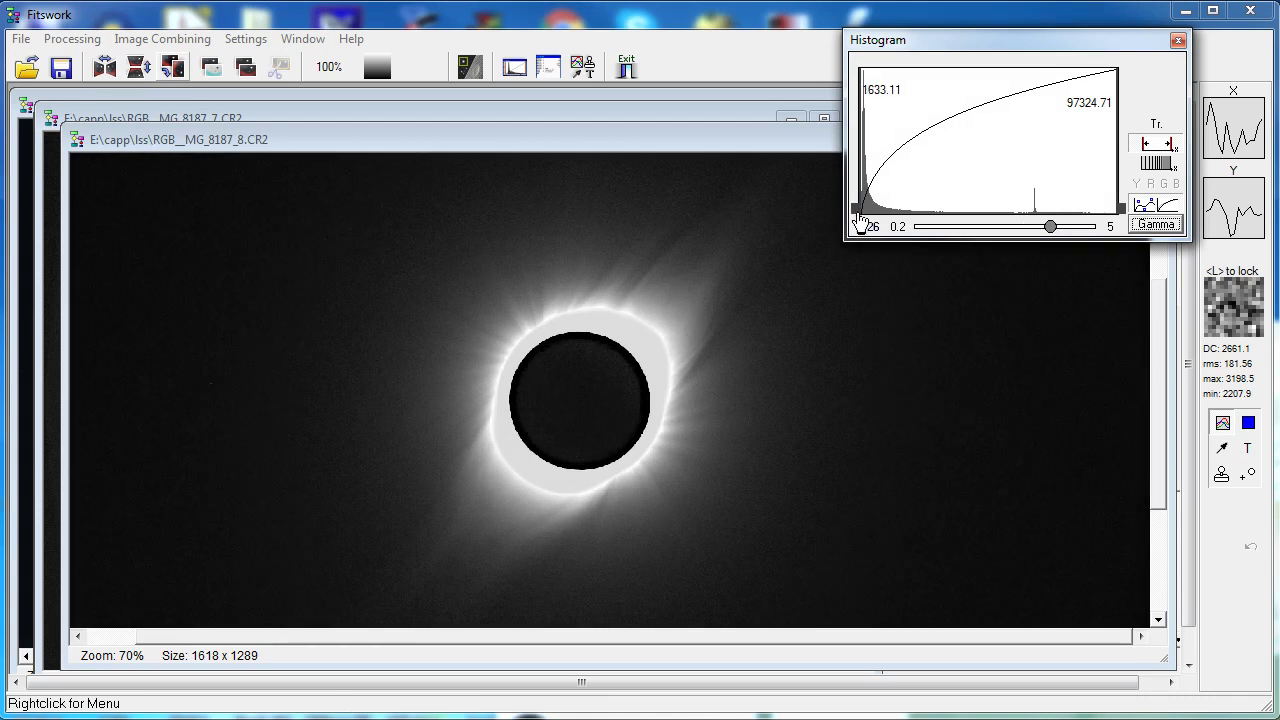
{"action": "left_click_drag", "start_coordinate": [1050, 228], "coordinate": [1046, 233]}
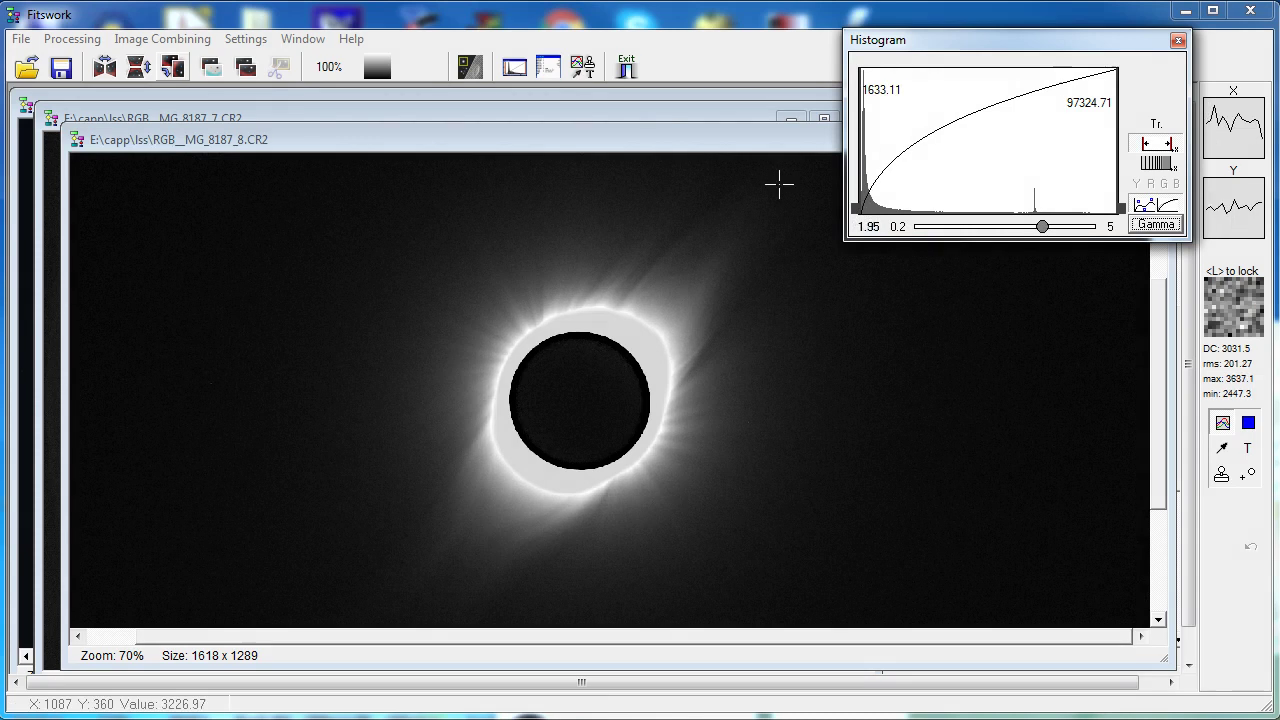
View the original colour image RGB__MG_8187_5.CR2 at 50% zoom and return to the combined image RGB__MG_8187_8.CR2.
{"action": "left_click_drag", "start_coordinate": [301, 134], "coordinate": [317, 181]}
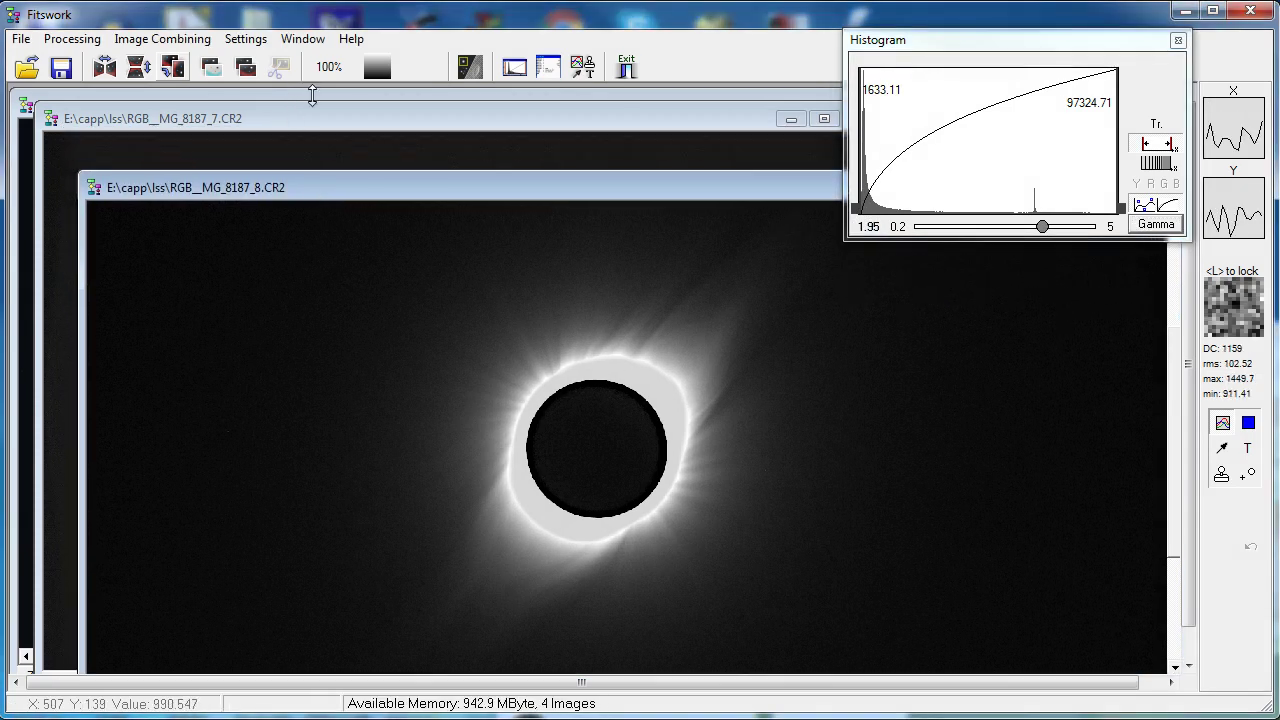
{"action": "left_click", "coordinate": [316, 92]}
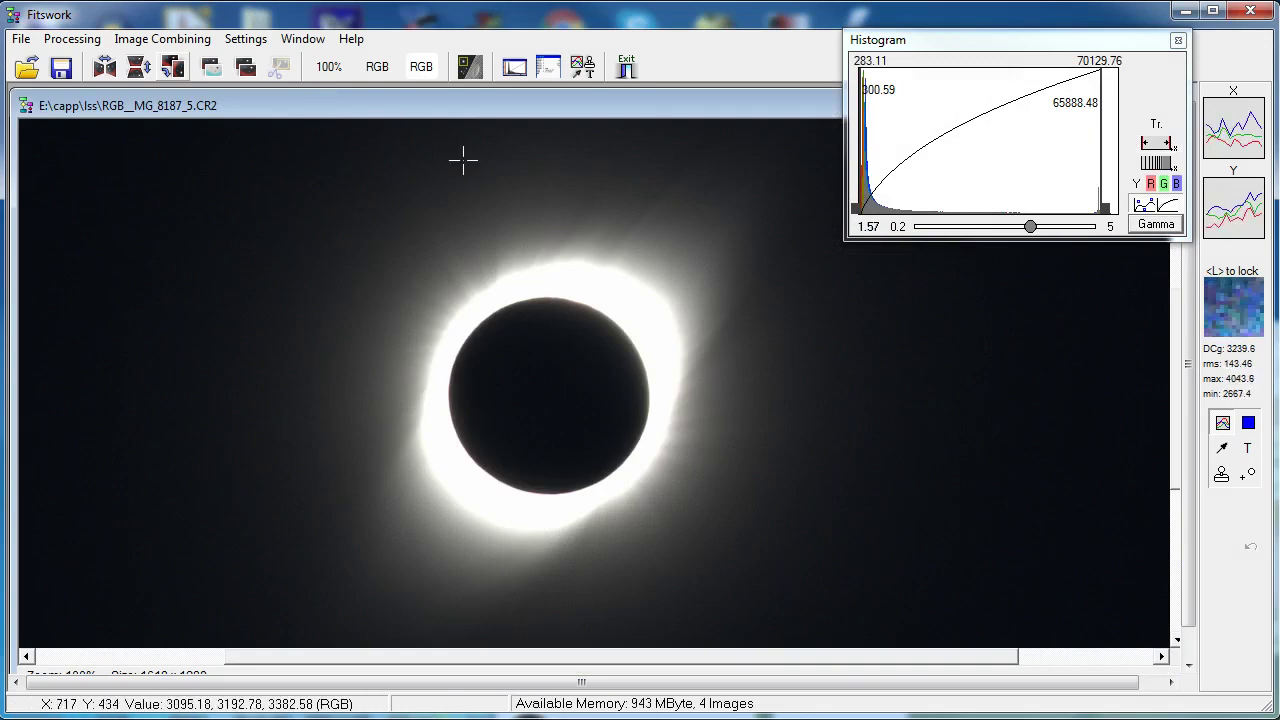
{"action": "scroll", "coordinate": [537, 277], "scroll_direction": "down", "scroll_amount": 1}
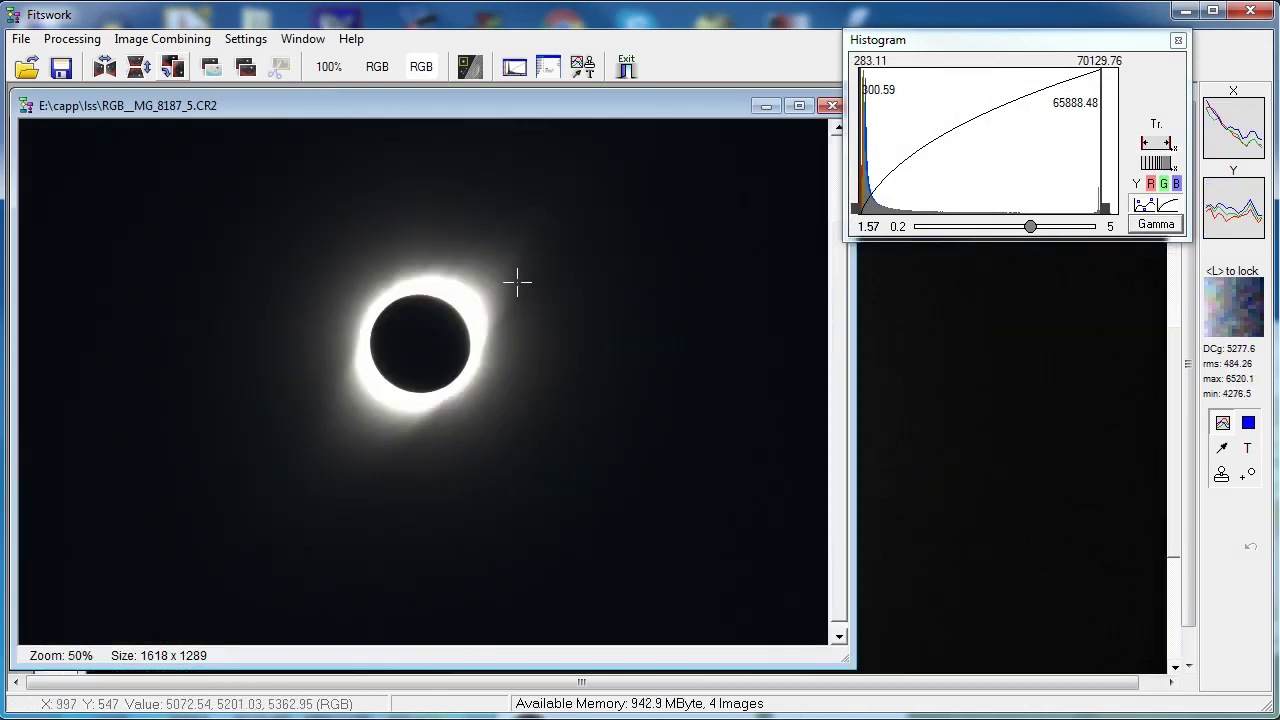
{"action": "left_click", "coordinate": [303, 39]}
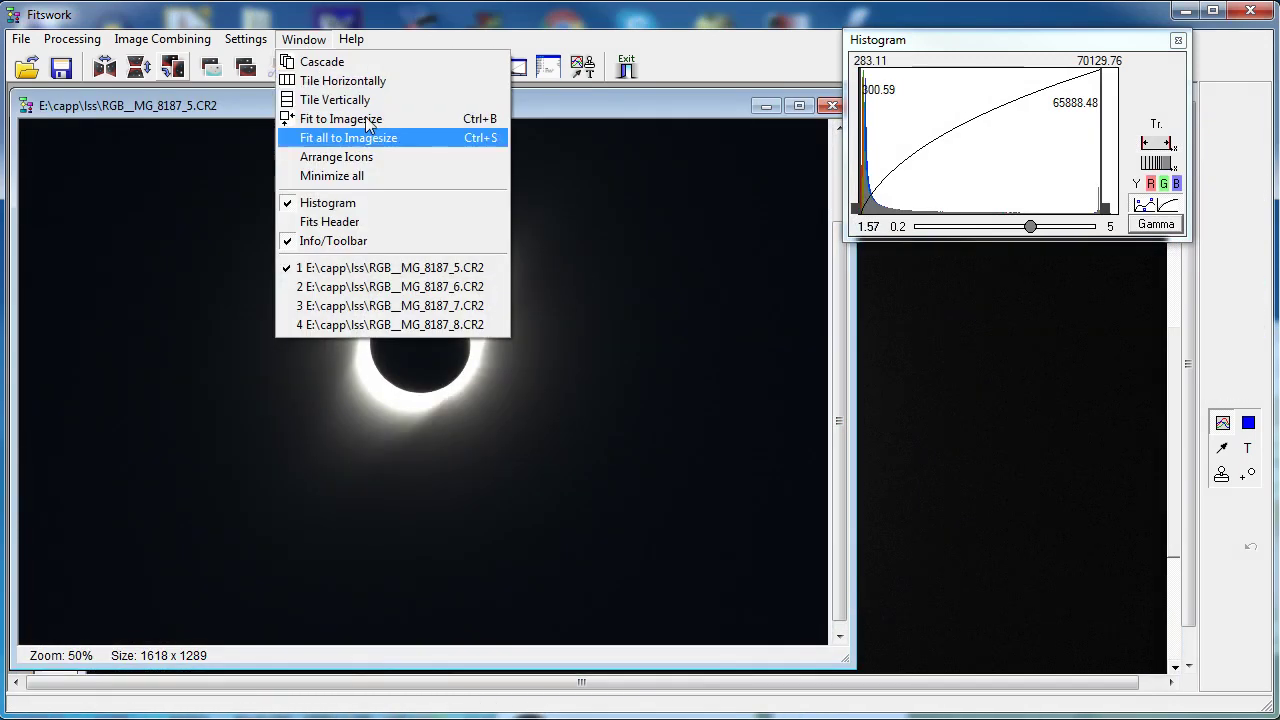
{"action": "left_click", "coordinate": [480, 324]}
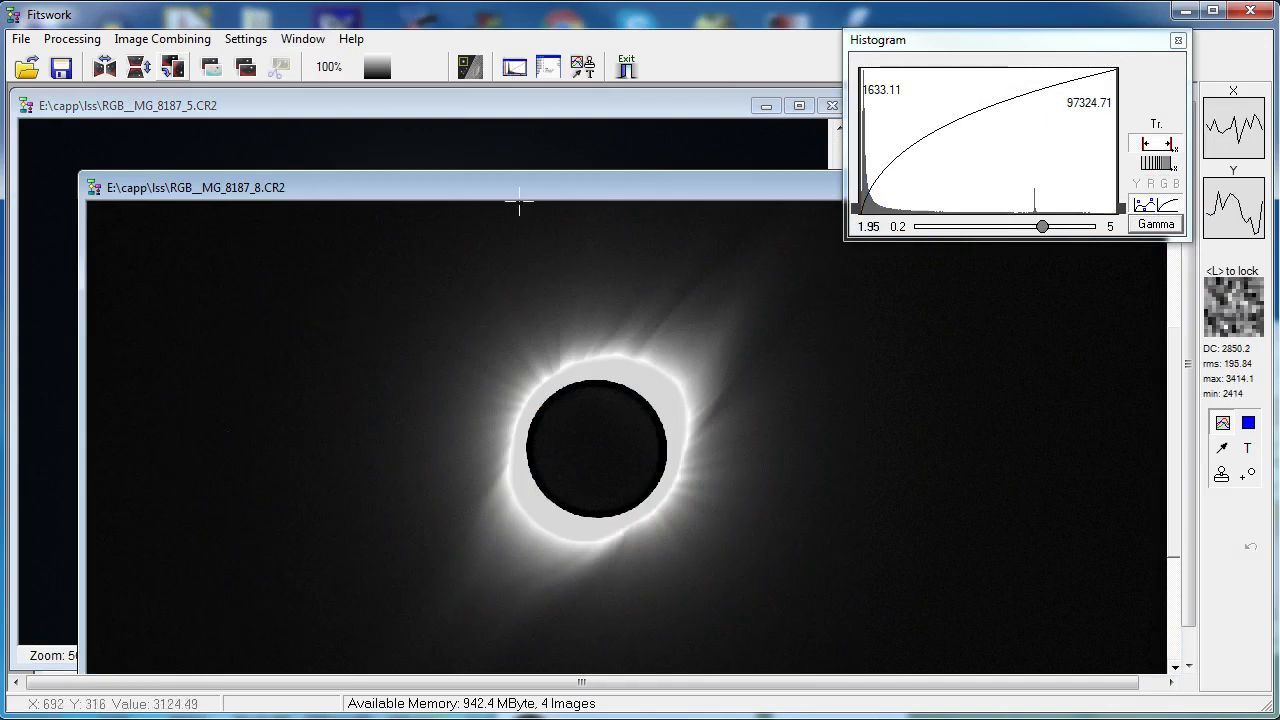
Reduce the combined image to 50% zoom, move its window aside, and narrow the colour original's window around the eclipse.
{"action": "scroll", "coordinate": [505, 230], "scroll_direction": "down", "scroll_amount": 2}
{"action": "scroll", "coordinate": [470, 264], "scroll_direction": "up", "scroll_amount": 1}
{"action": "left_click_drag", "start_coordinate": [497, 189], "coordinate": [806, 130]}
{"action": "left_click", "coordinate": [404, 107]}
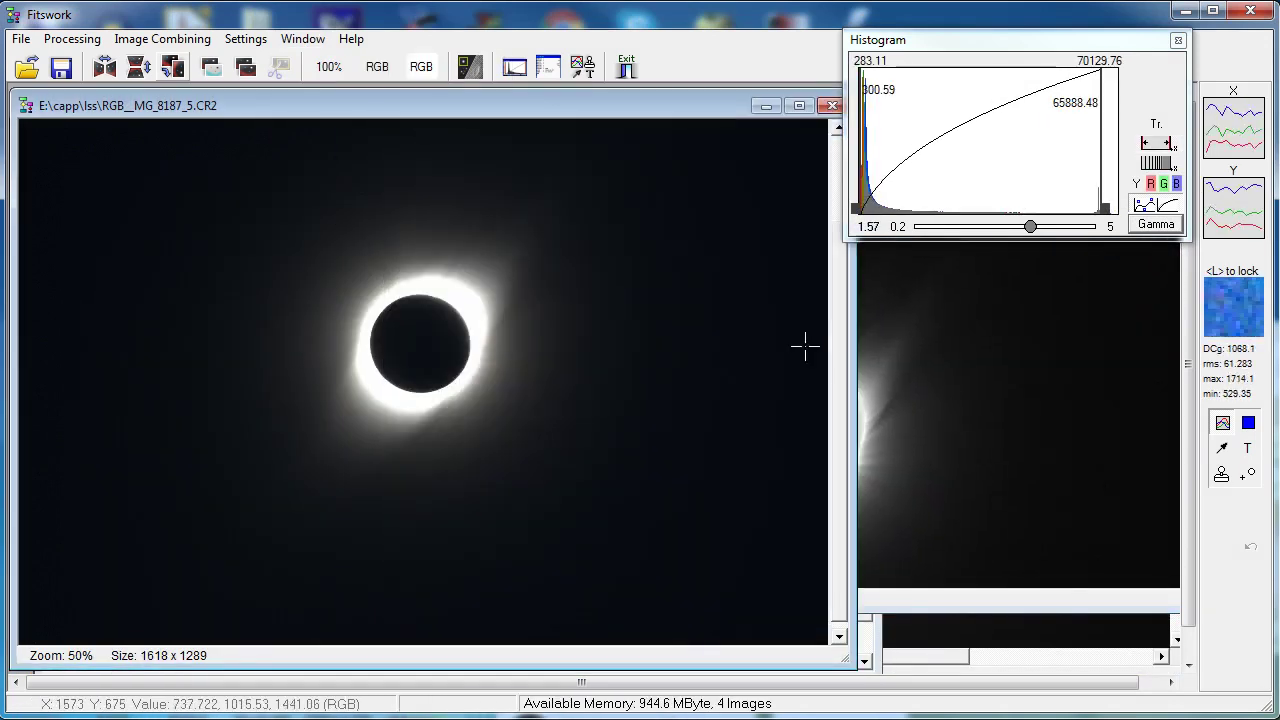
{"action": "left_click_drag", "start_coordinate": [850, 367], "coordinate": [543, 365]}
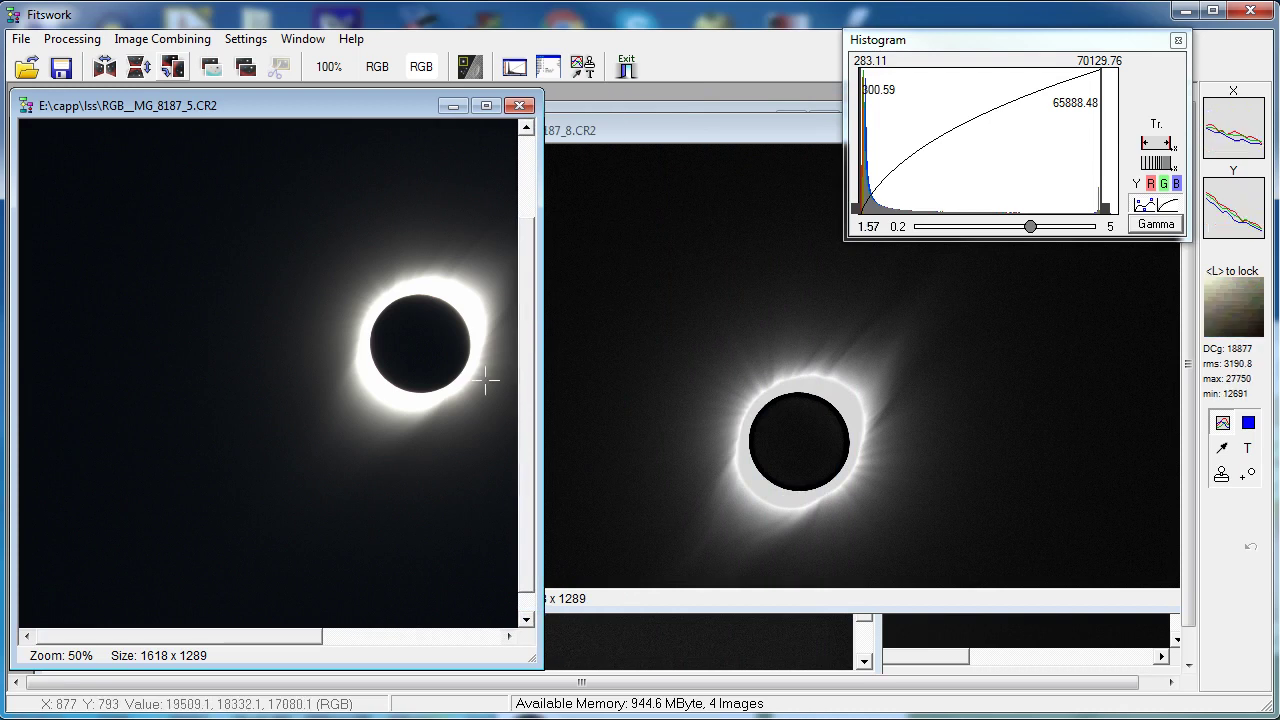
{"action": "left_click_drag", "start_coordinate": [275, 645], "coordinate": [407, 670]}
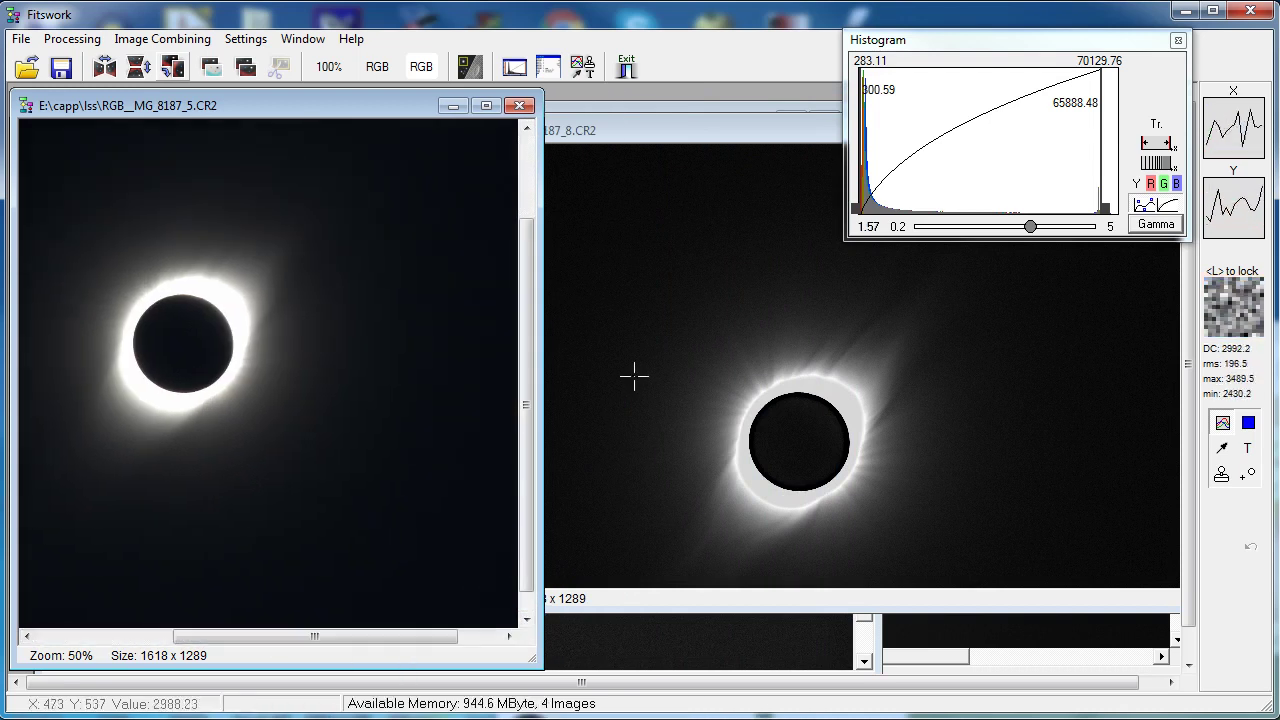
Resize the combined image's window and align both eclipses side by side to compare the result with the colour original.
{"action": "left_click", "coordinate": [625, 128]}
{"action": "left_click_drag", "start_coordinate": [394, 267], "coordinate": [574, 289]}
{"action": "left_click_drag", "start_coordinate": [656, 131], "coordinate": [400, 127]}
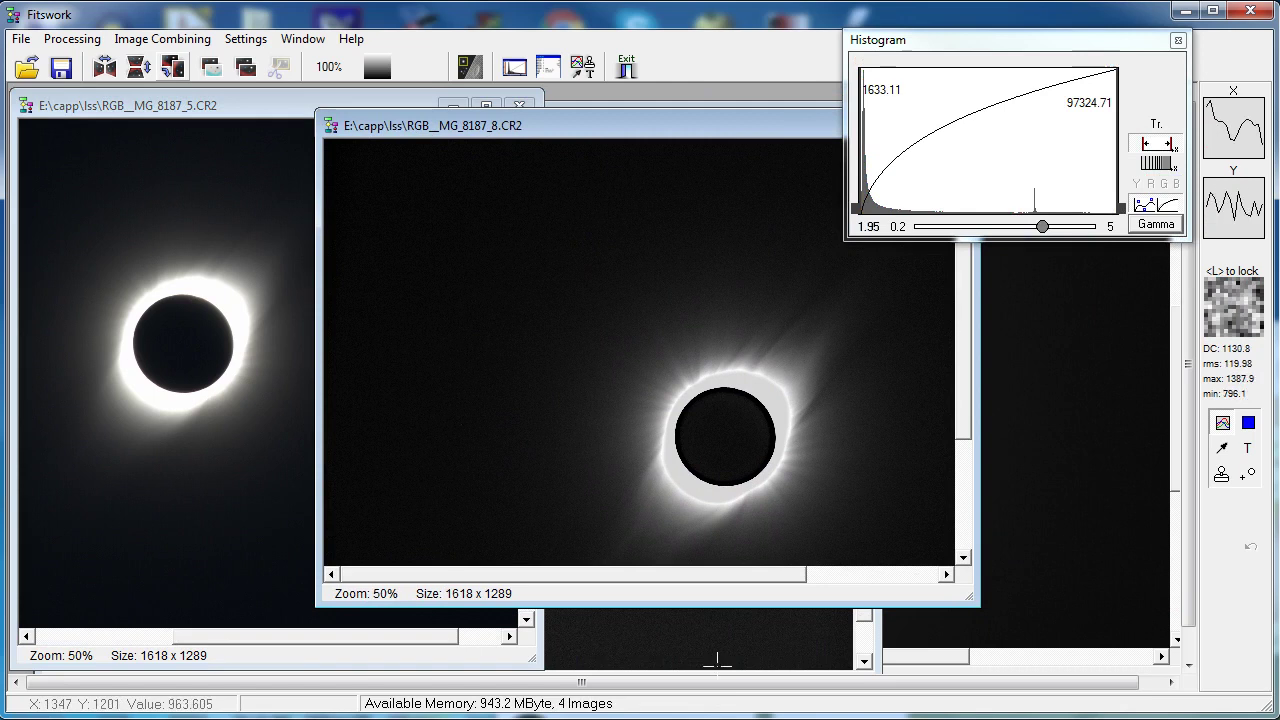
{"action": "left_click_drag", "start_coordinate": [720, 606], "coordinate": [720, 670]}
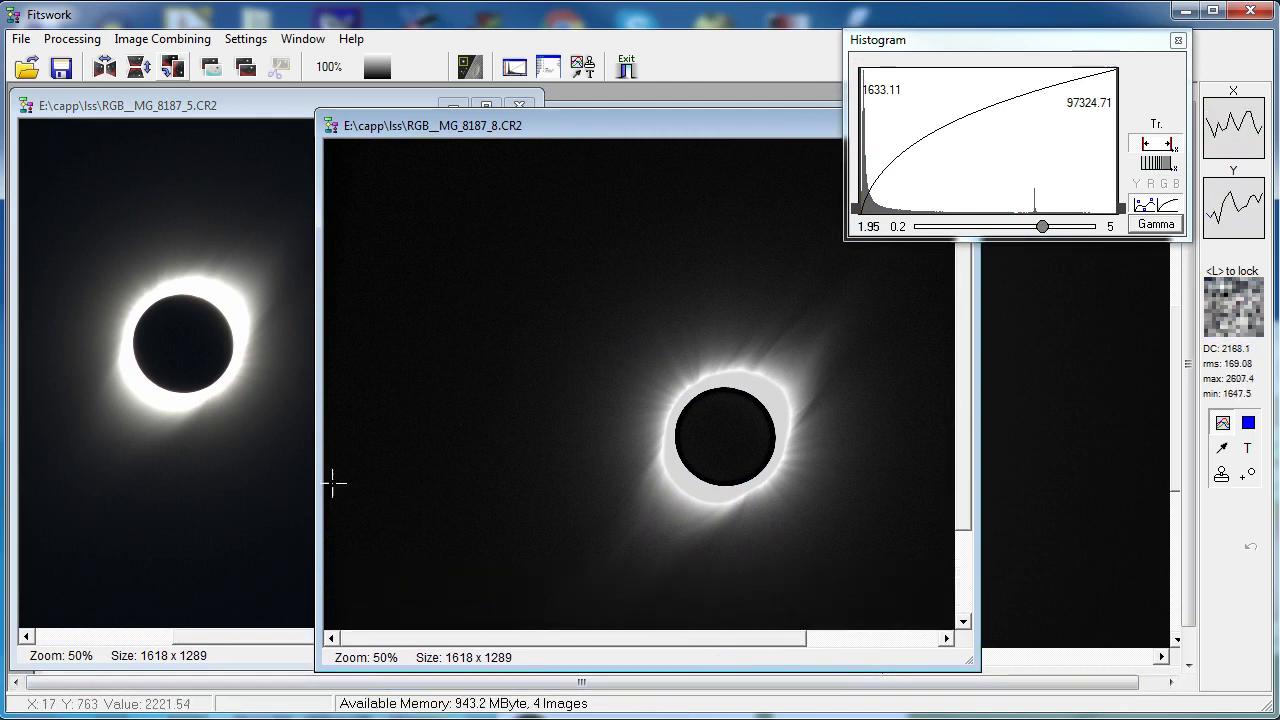
{"action": "left_click_drag", "start_coordinate": [316, 490], "coordinate": [494, 500]}
{"action": "left_click_drag", "start_coordinate": [630, 652], "coordinate": [718, 652]}
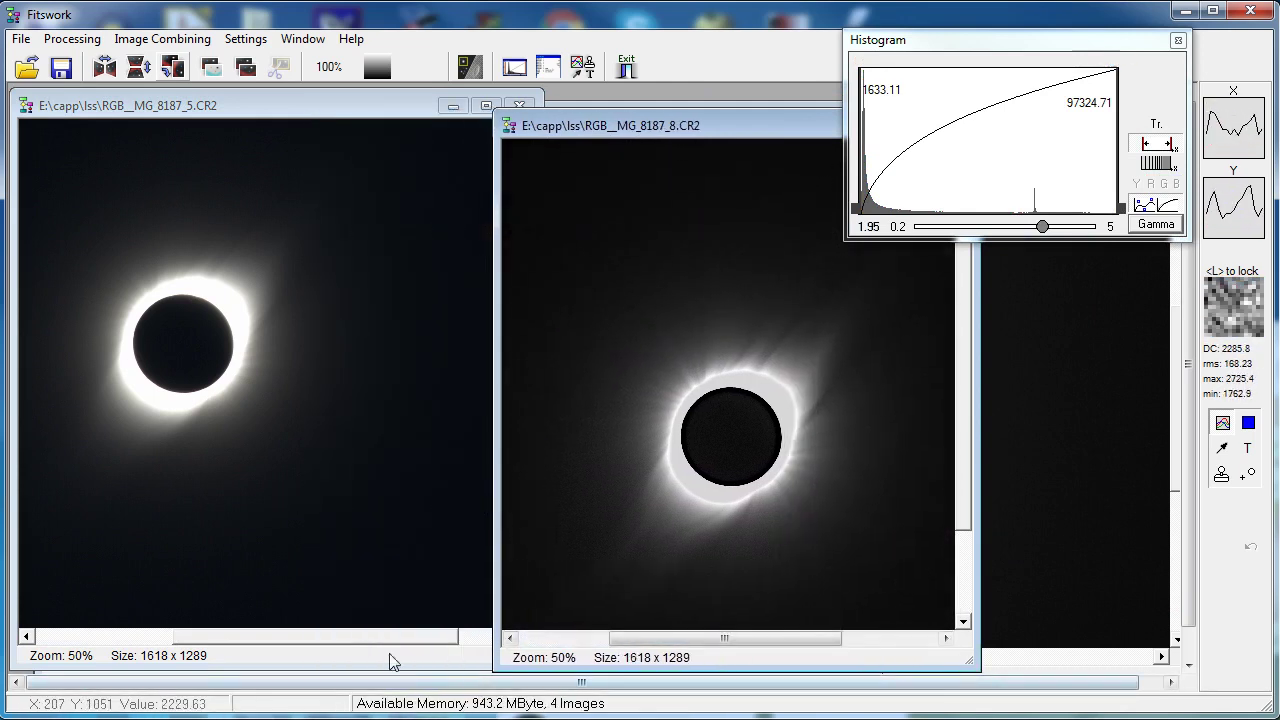
{"action": "left_click_drag", "start_coordinate": [380, 640], "coordinate": [316, 649]}
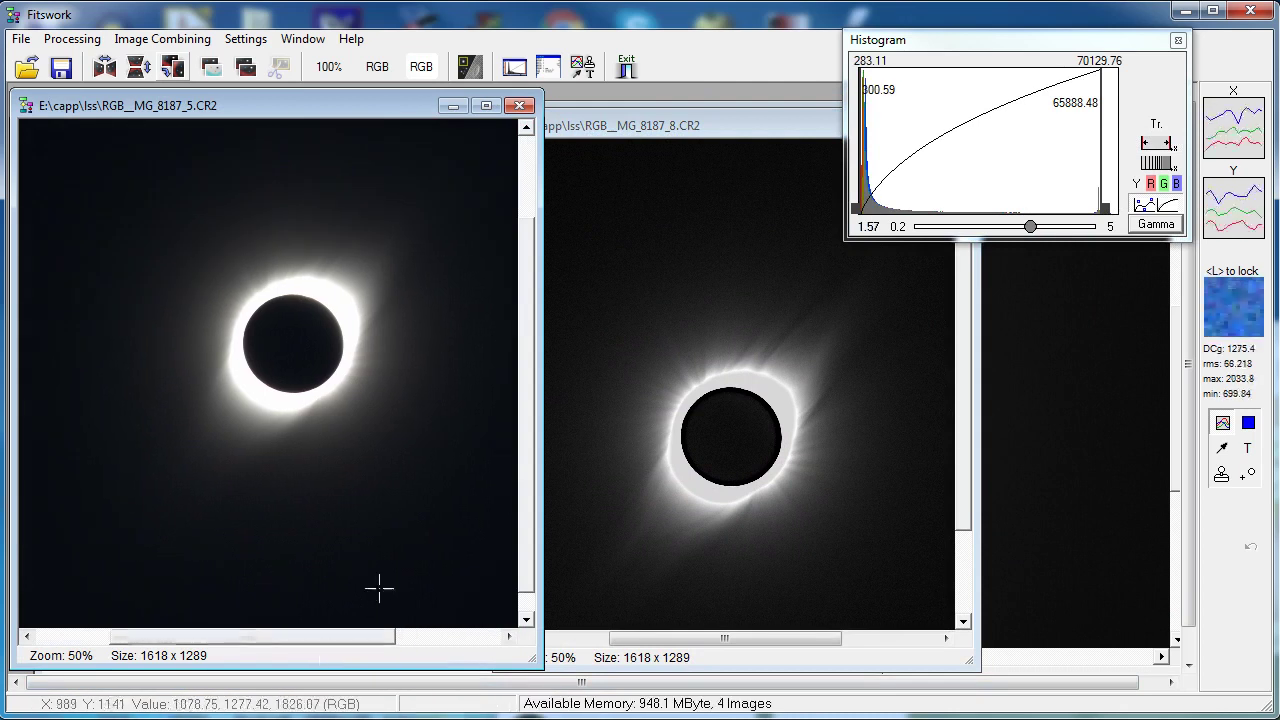
{"action": "left_click_drag", "start_coordinate": [526, 496], "coordinate": [520, 442]}
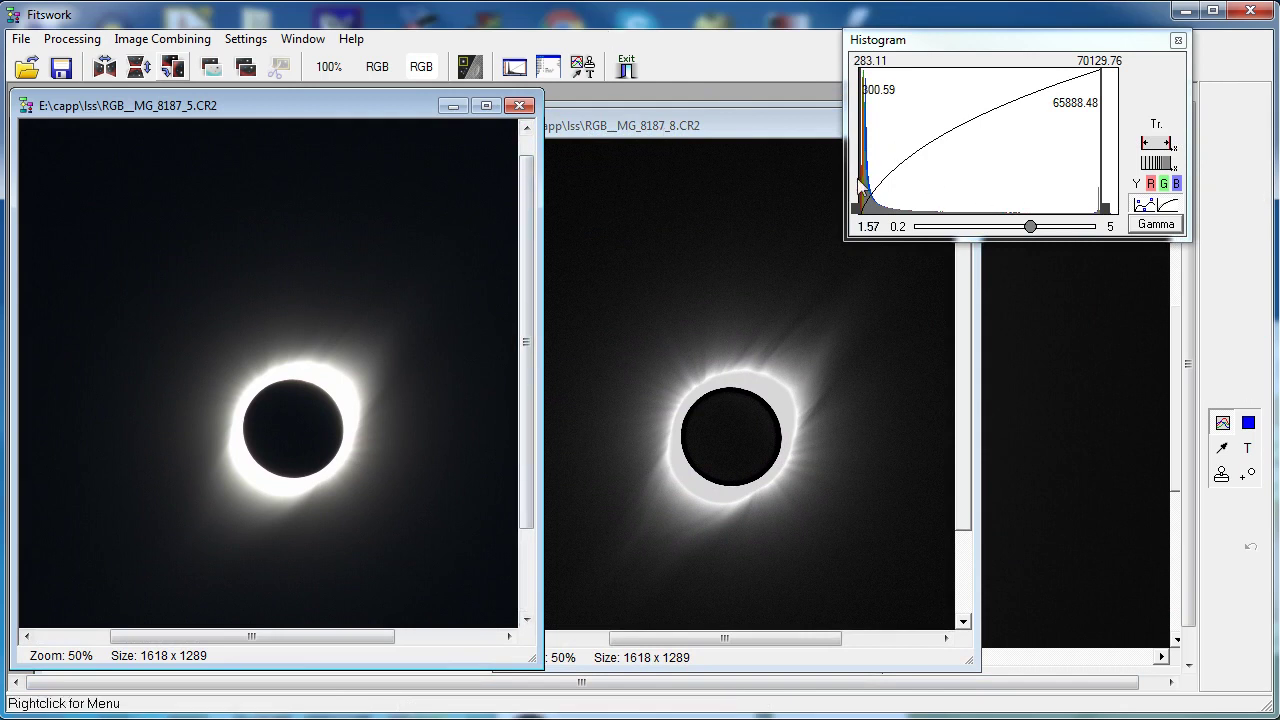
Try Gaussian Sharpening on the combined image at 72% strength with radii 1.19 and 2.27, and cancel it.
{"action": "left_click_drag", "start_coordinate": [681, 135], "coordinate": [435, 130]}
{"action": "left_click", "coordinate": [72, 39]}
{"action": "mouse_move", "coordinate": [160, 146]}
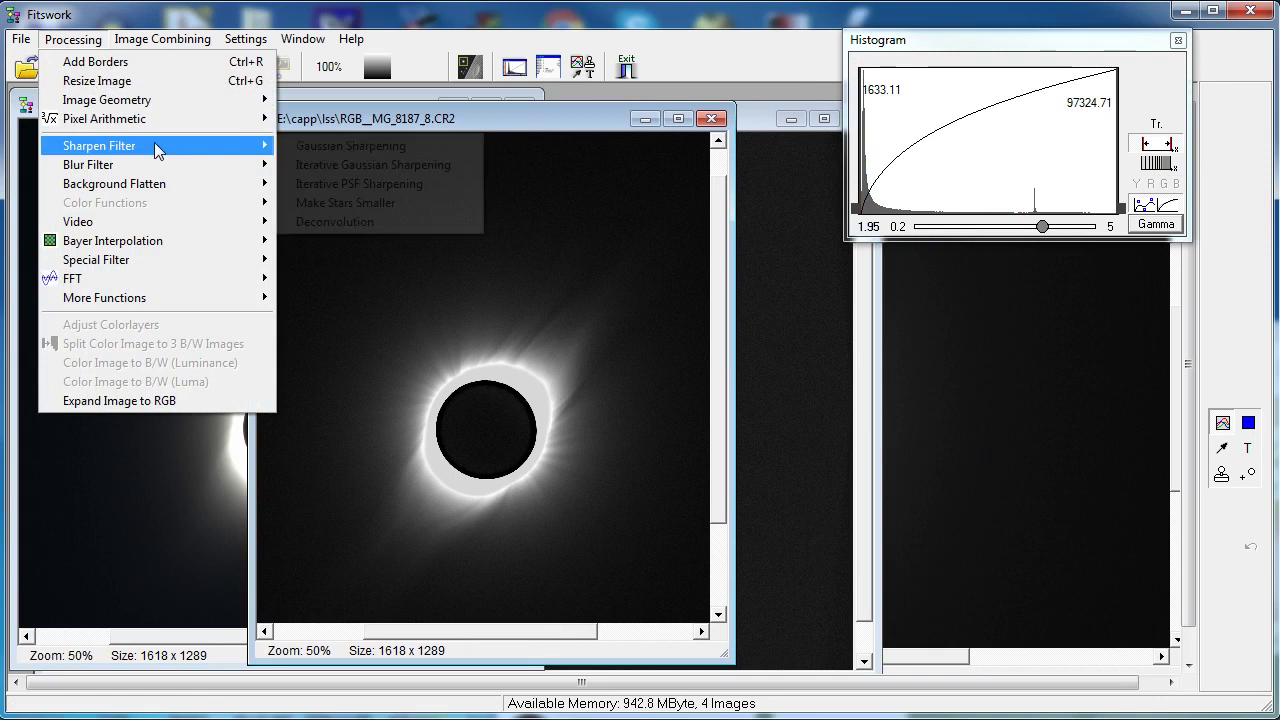
{"action": "left_click", "coordinate": [365, 146]}
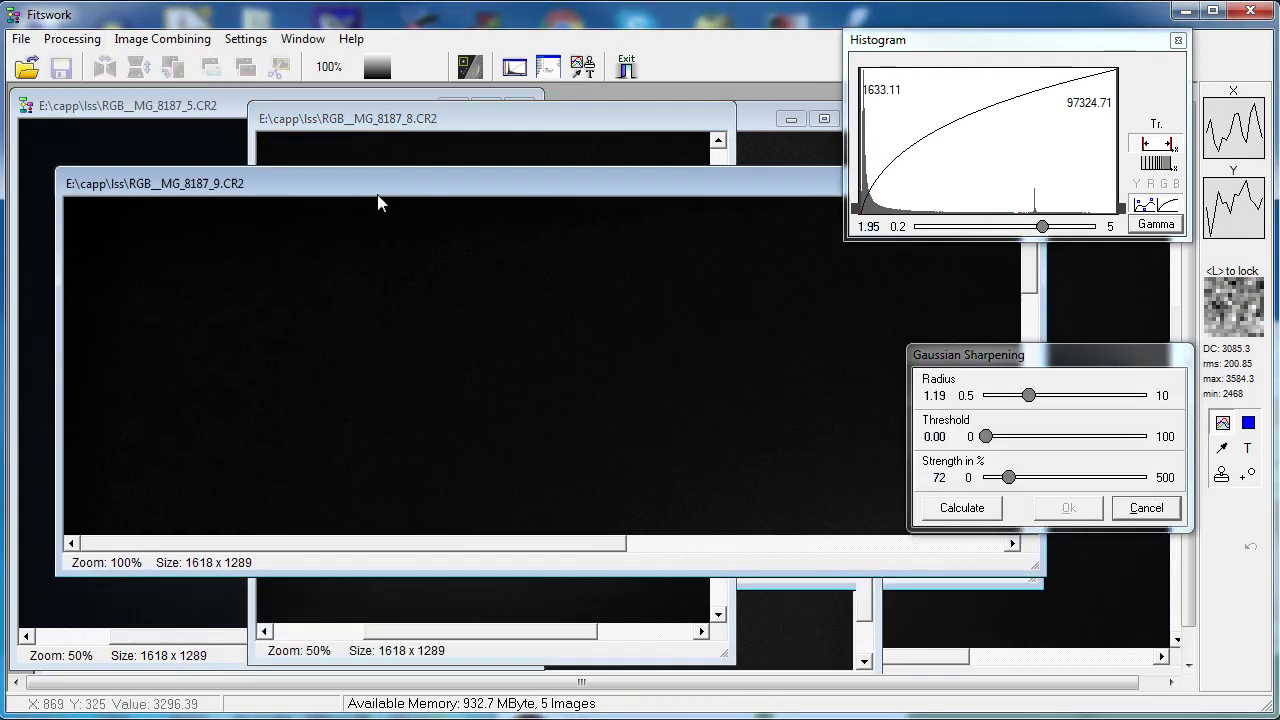
{"action": "scroll", "coordinate": [371, 400], "scroll_direction": "down", "scroll_amount": 1}
{"action": "scroll", "coordinate": [491, 451], "scroll_direction": "up", "scroll_amount": 1}
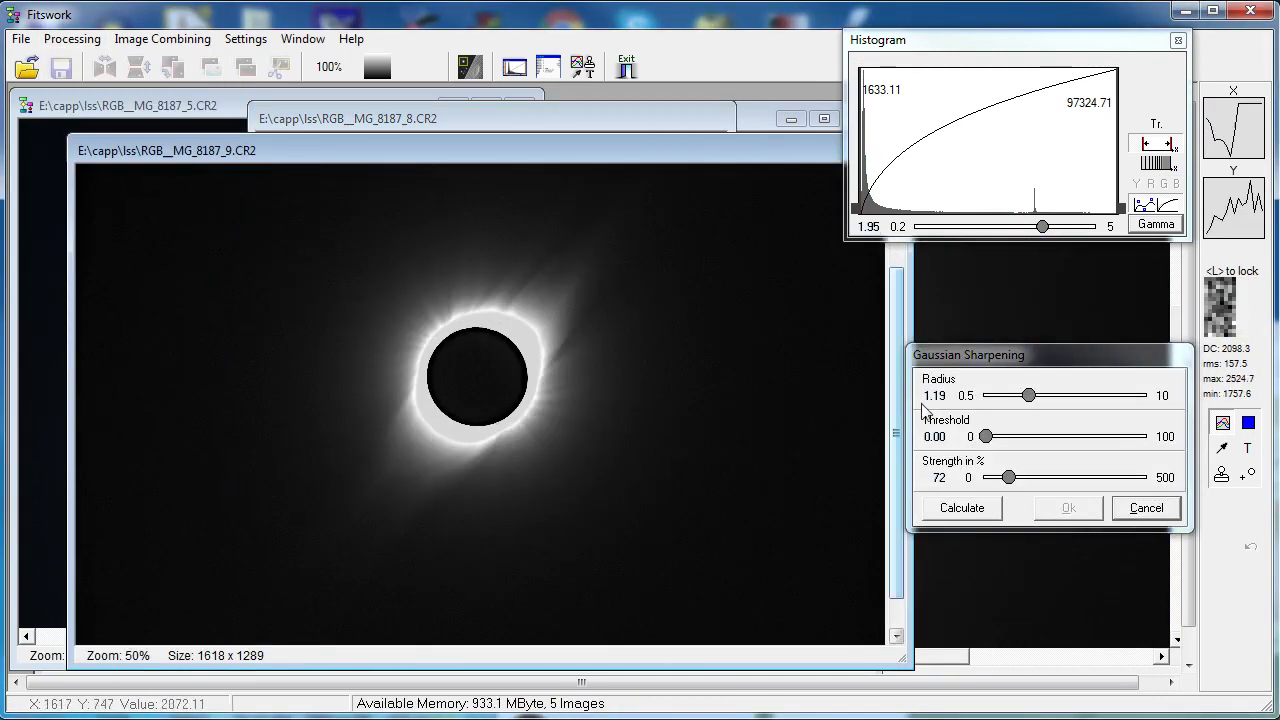
{"action": "left_click", "coordinate": [955, 508]}
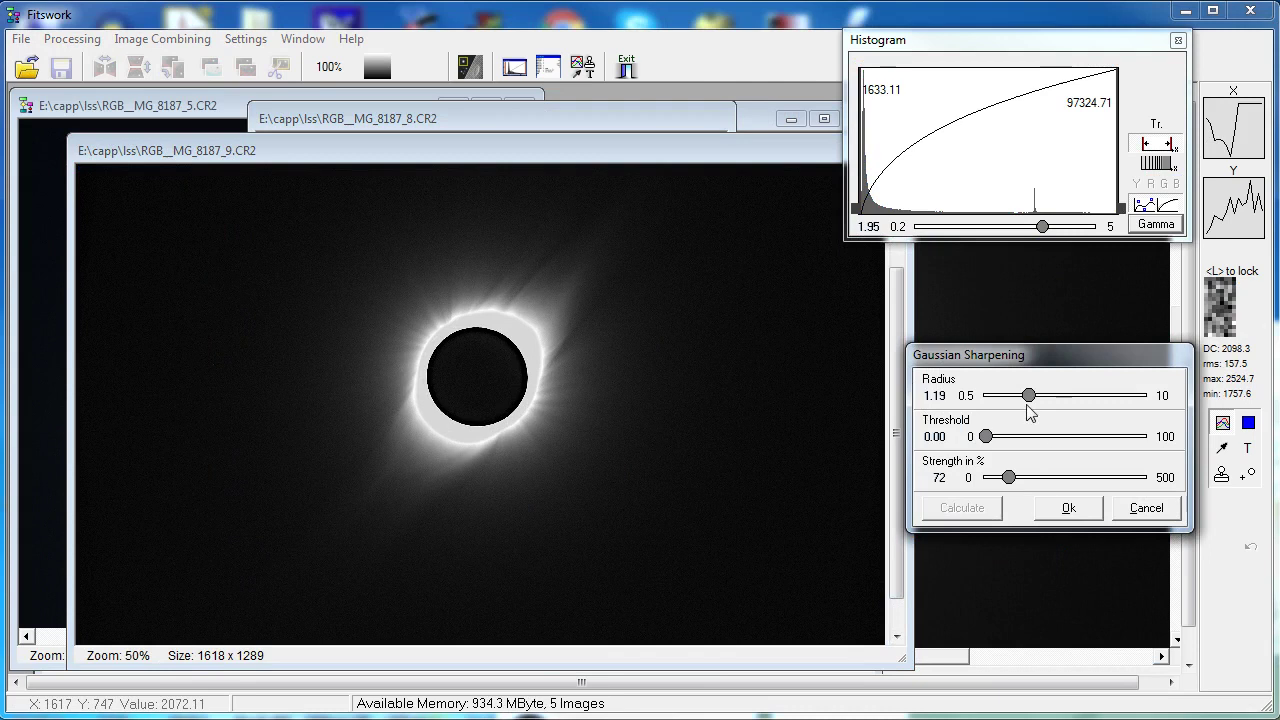
{"action": "left_click_drag", "start_coordinate": [1028, 404], "coordinate": [1056, 406]}
{"action": "left_click", "coordinate": [962, 508]}
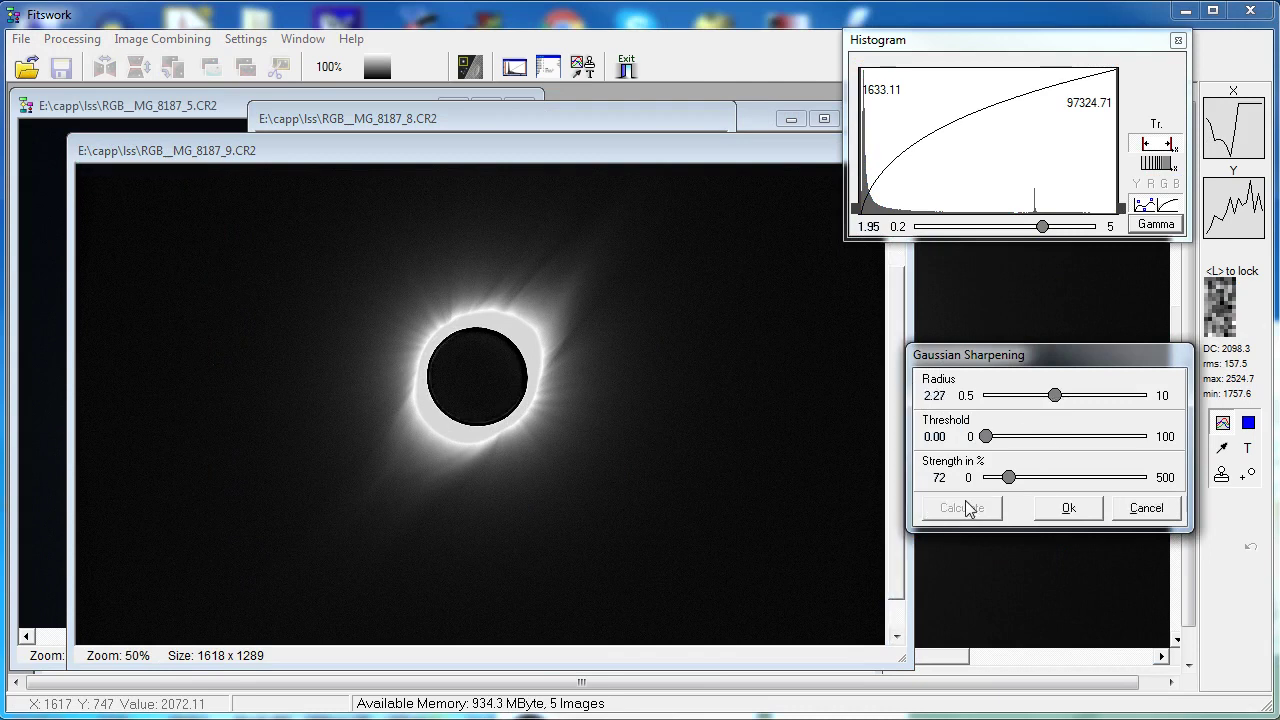
{"action": "left_click", "coordinate": [1160, 514]}
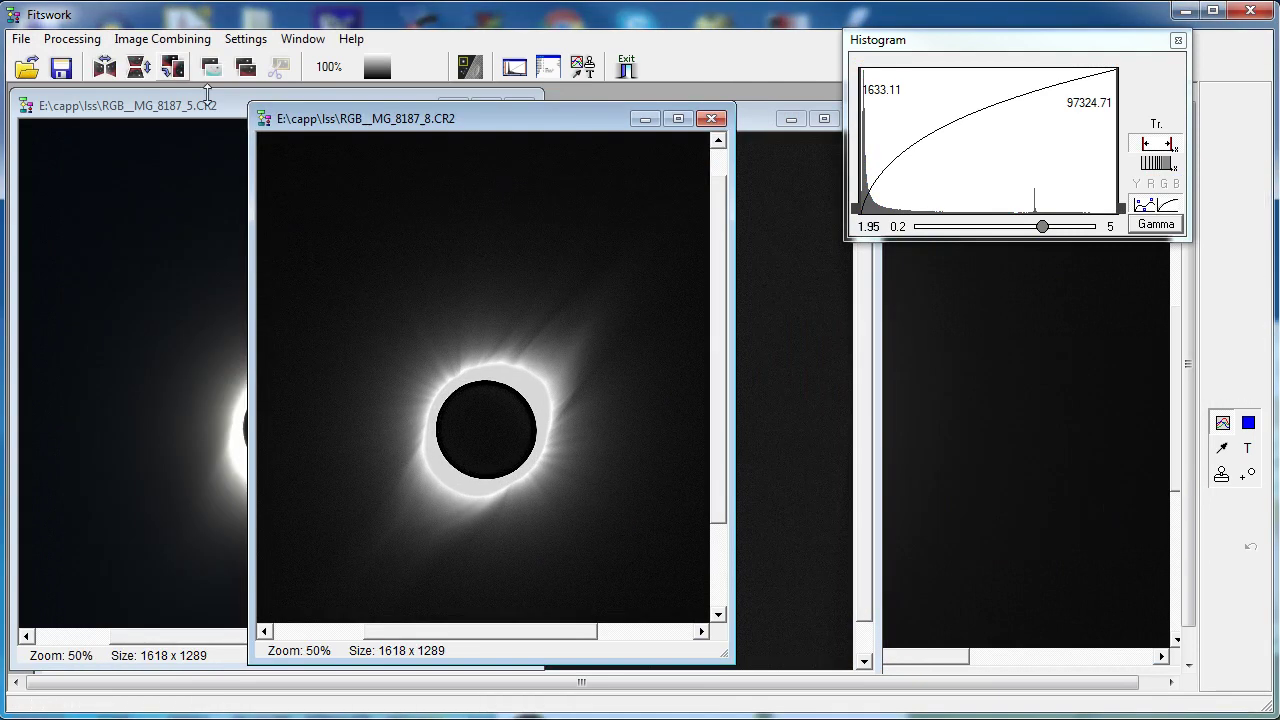
Preview the Wavelet Noise Filter on the combined image with global strength 0.04 and Better Calculation enabled.
{"action": "left_click", "coordinate": [87, 42]}
{"action": "mouse_move", "coordinate": [158, 166]}
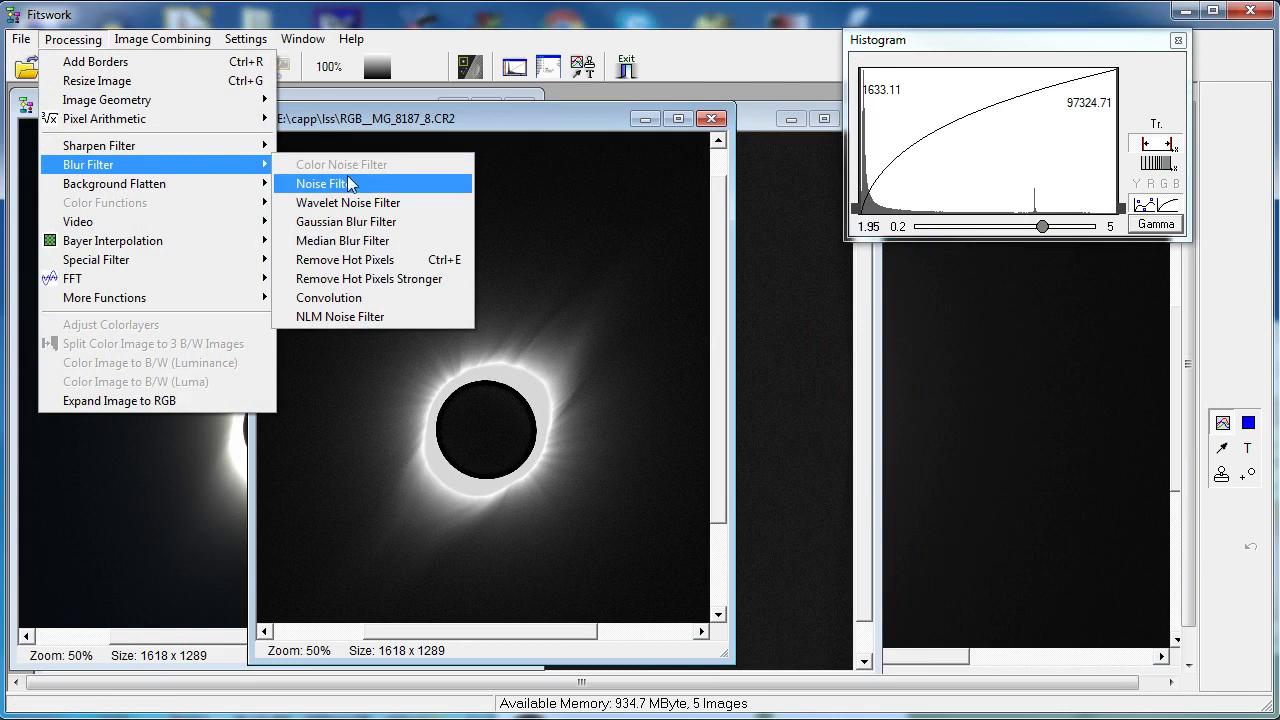
{"action": "left_click", "coordinate": [362, 205]}
{"action": "left_click_drag", "start_coordinate": [680, 397], "coordinate": [664, 398]}
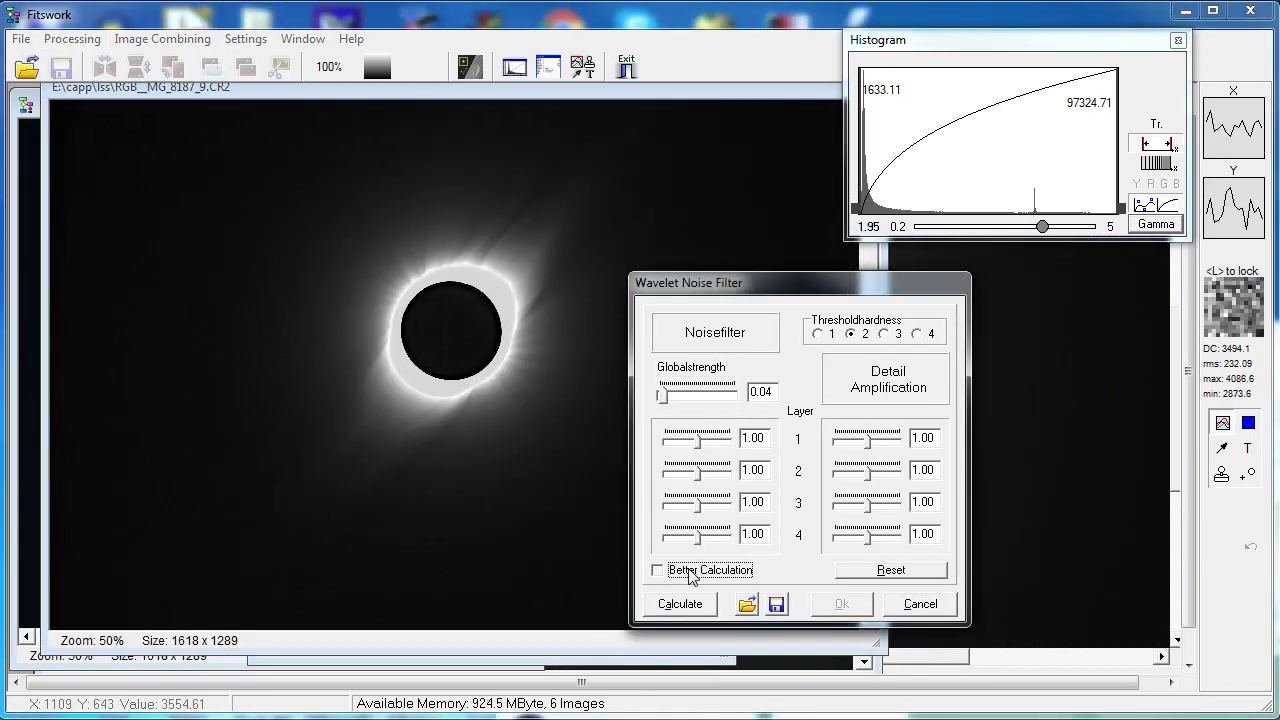
{"action": "left_click", "coordinate": [657, 569]}
{"action": "left_click", "coordinate": [680, 603]}
Set the wavelet detail amplification to 1.72 for layer 1, 2.85 for layer 2 and 1.72 for layer 3, and apply the filter.
{"action": "left_click_drag", "start_coordinate": [752, 277], "coordinate": [937, 292]}
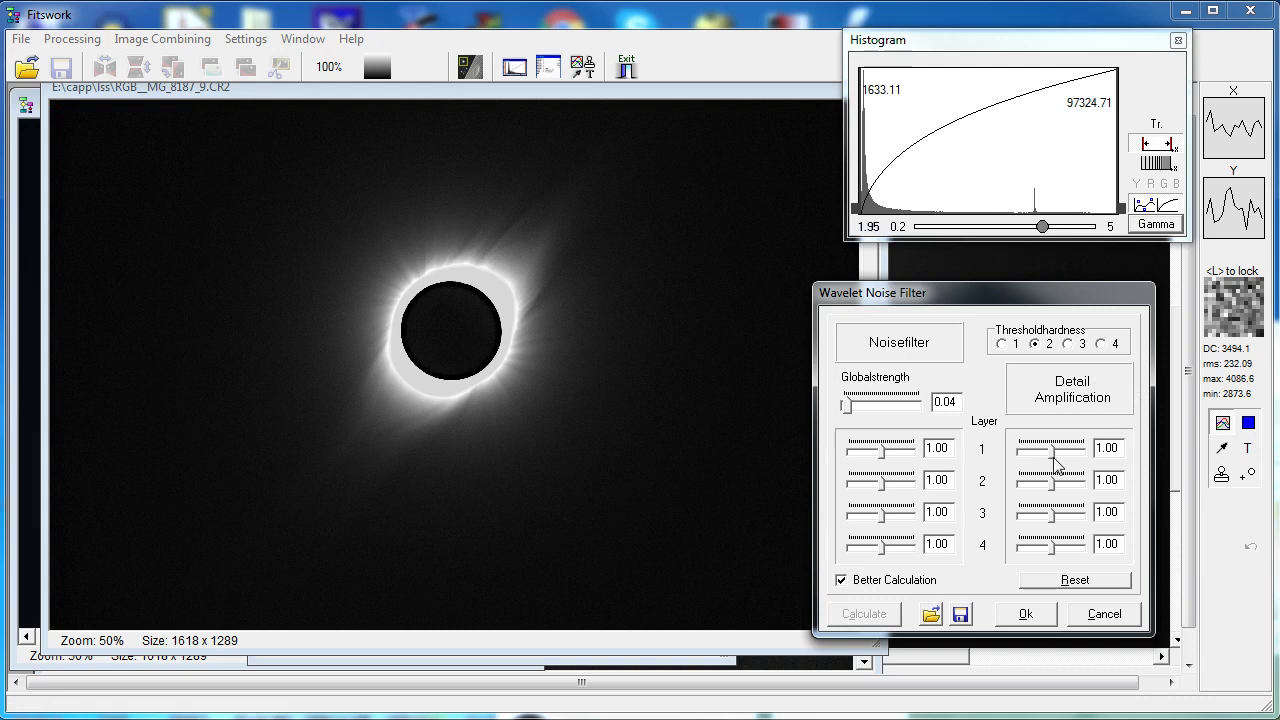
{"action": "left_click_drag", "start_coordinate": [1051, 481], "coordinate": [1080, 488]}
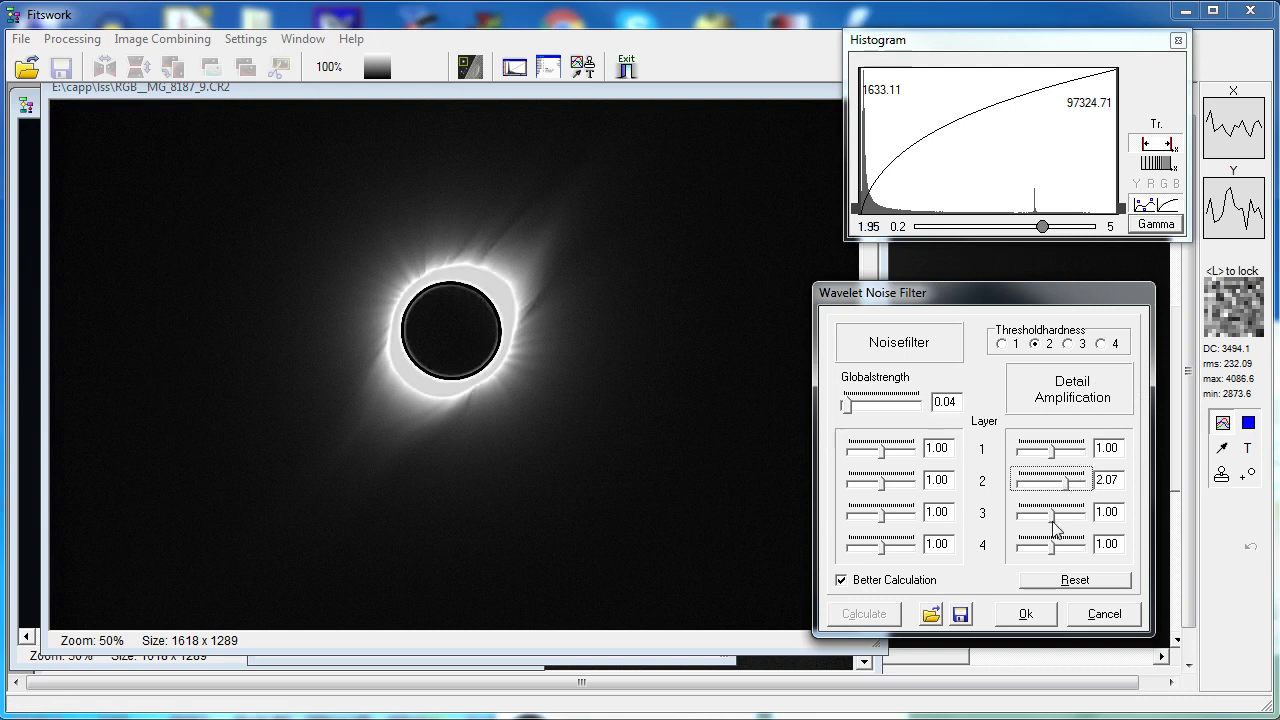
{"action": "left_click_drag", "start_coordinate": [1052, 515], "coordinate": [1075, 497]}
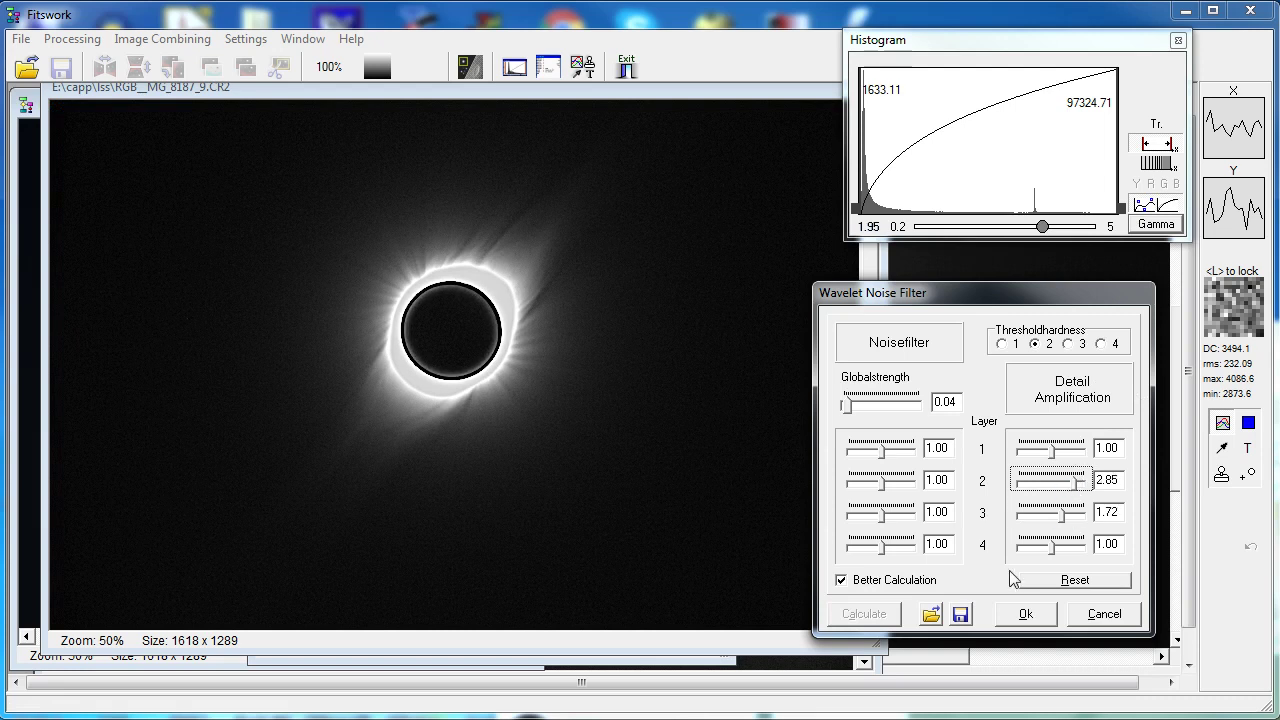
{"action": "left_click", "coordinate": [1056, 452]}
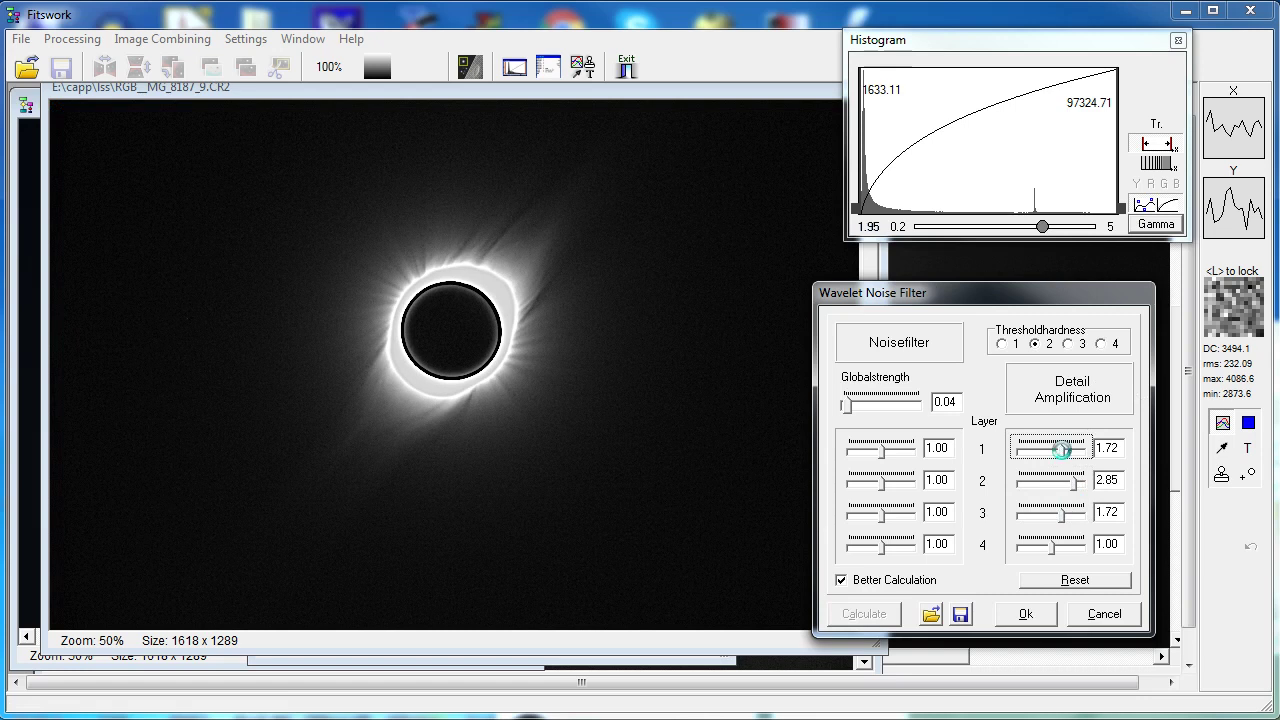
{"action": "left_click", "coordinate": [1027, 615]}
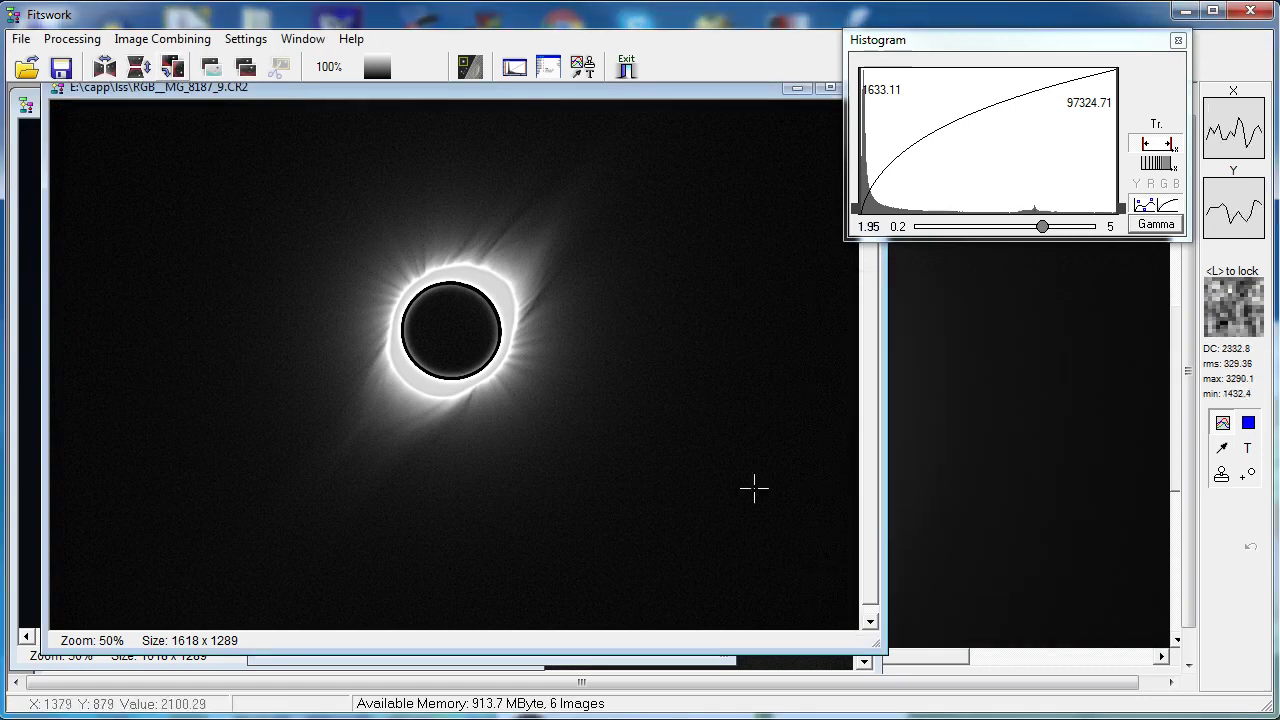
Inspect the wavelet-filtered corona up close and set the histogram white point to 69290.06 and gamma to 1.82.
{"action": "scroll", "coordinate": [463, 251], "scroll_direction": "up", "scroll_amount": 1}
{"action": "scroll", "coordinate": [463, 251], "scroll_direction": "up", "scroll_amount": 1}
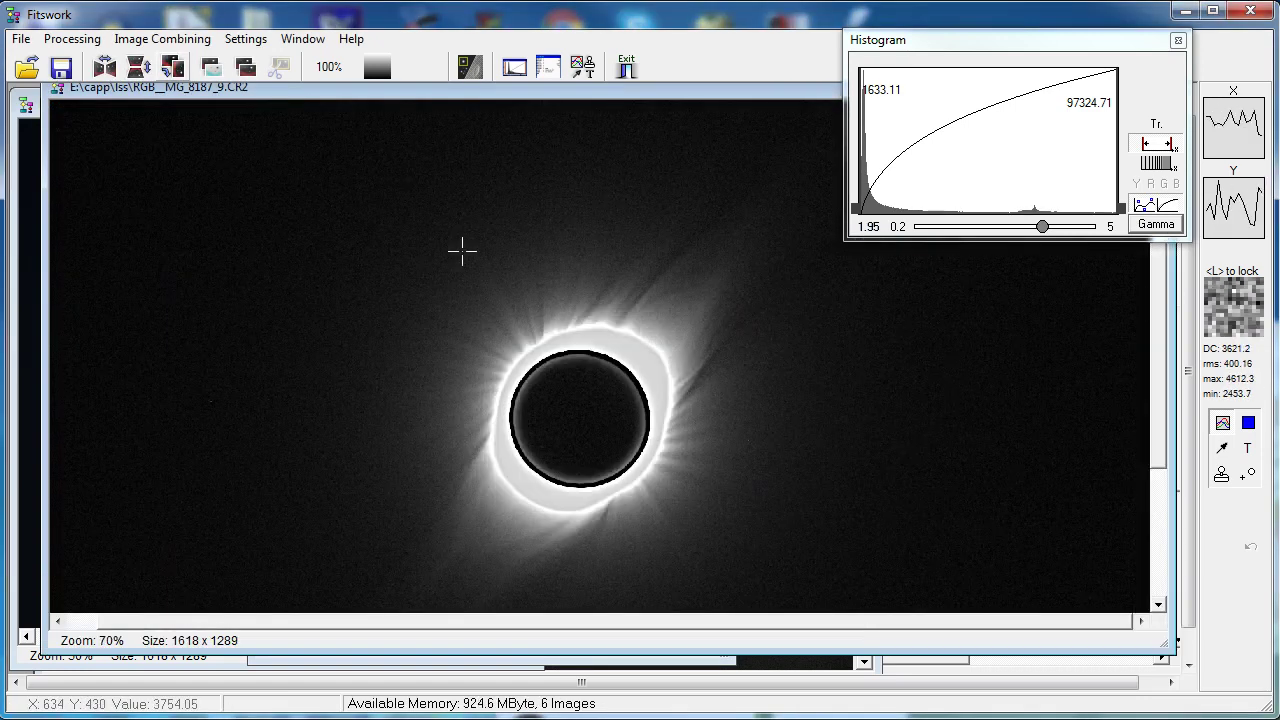
{"action": "scroll", "coordinate": [764, 258], "scroll_direction": "down", "scroll_amount": 1}
{"action": "mouse_move", "coordinate": [1120, 211]}
{"action": "left_mouse_down"}
{"action": "mouse_move", "coordinate": [1046, 216]}
{"action": "mouse_move", "coordinate": [1052, 232]}
{"action": "left_mouse_up"}
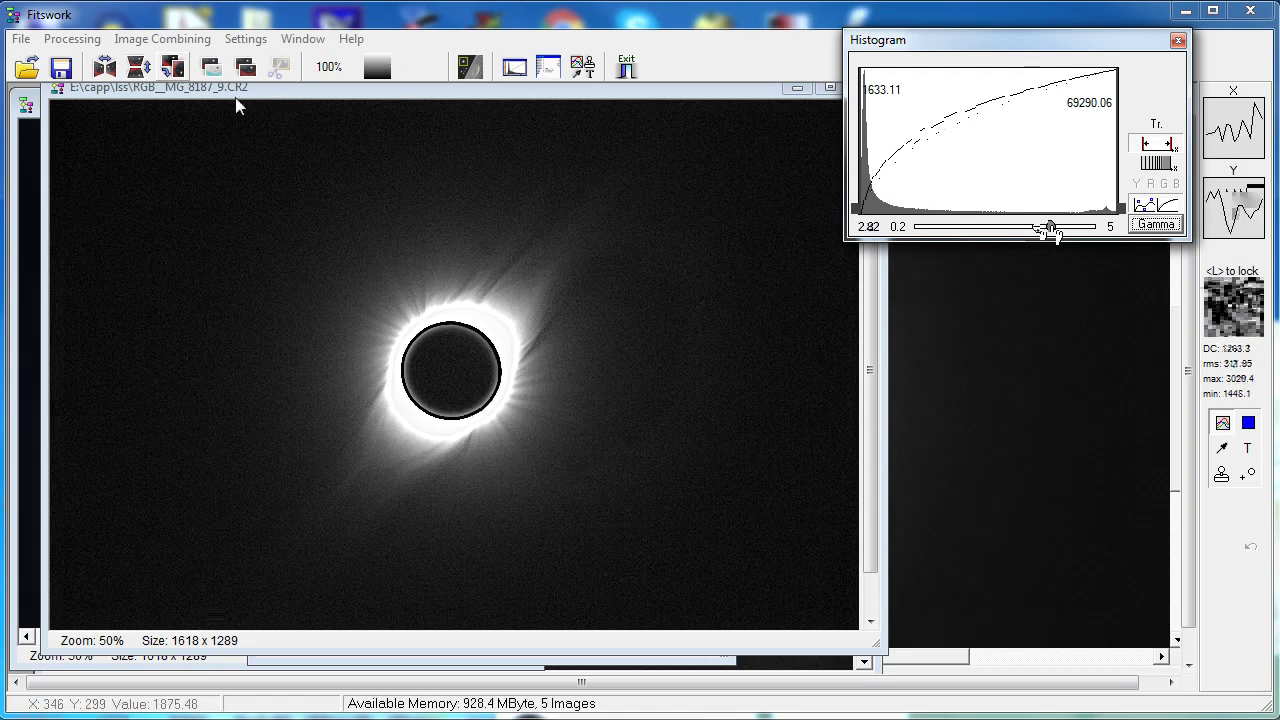
{"action": "scroll", "coordinate": [411, 246], "scroll_direction": "up", "scroll_amount": 2}
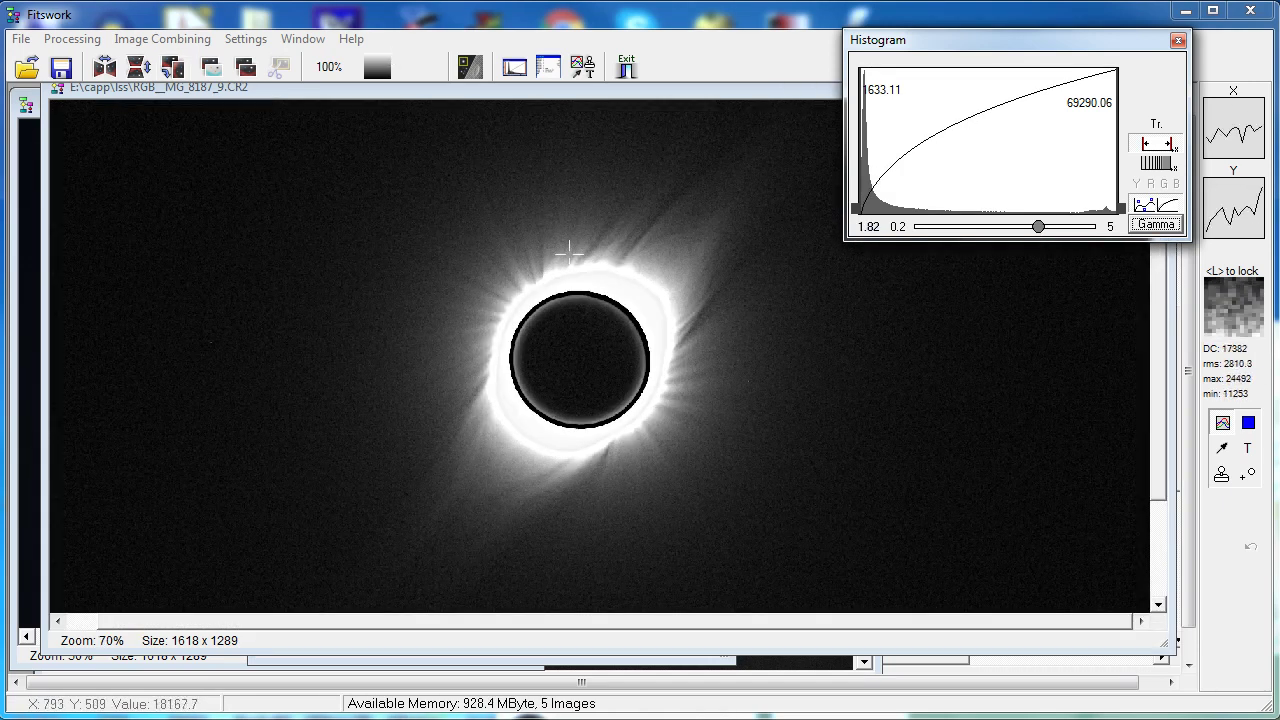